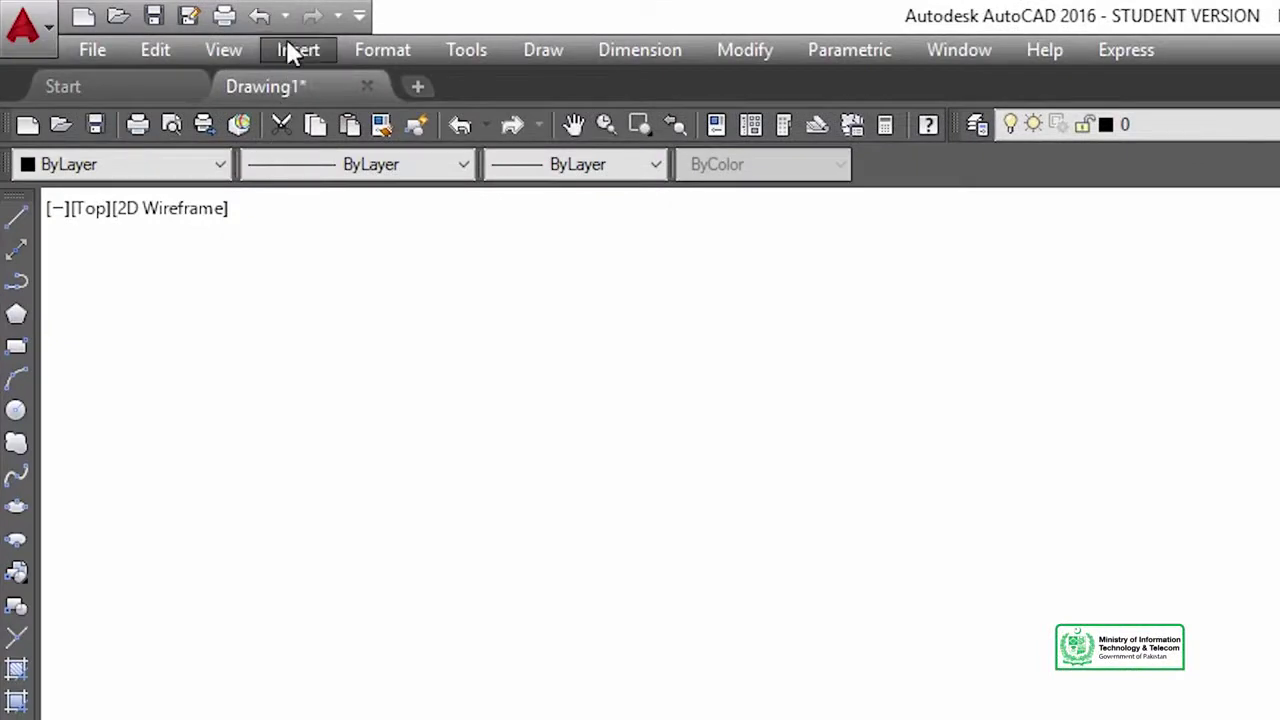
Load the 'PDF to DWG' file into the Attach PDF Underlay dialog.
left_click(296, 50)
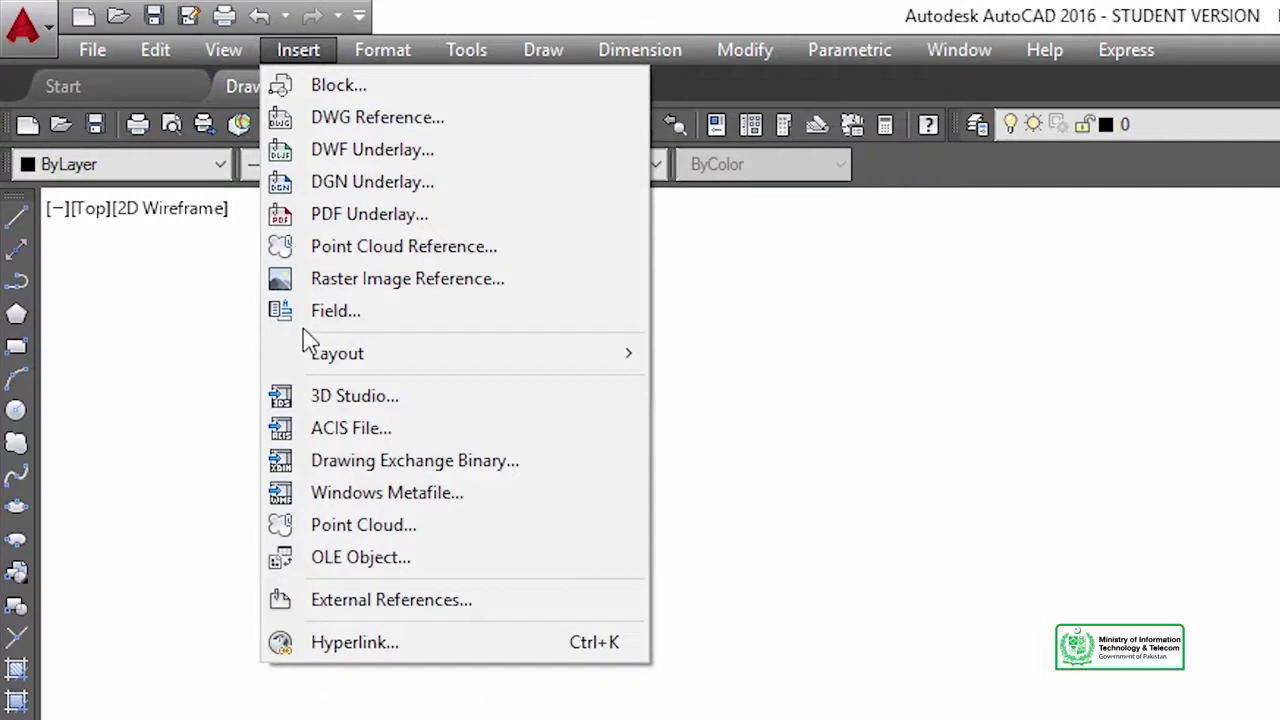
left_click(347, 220)
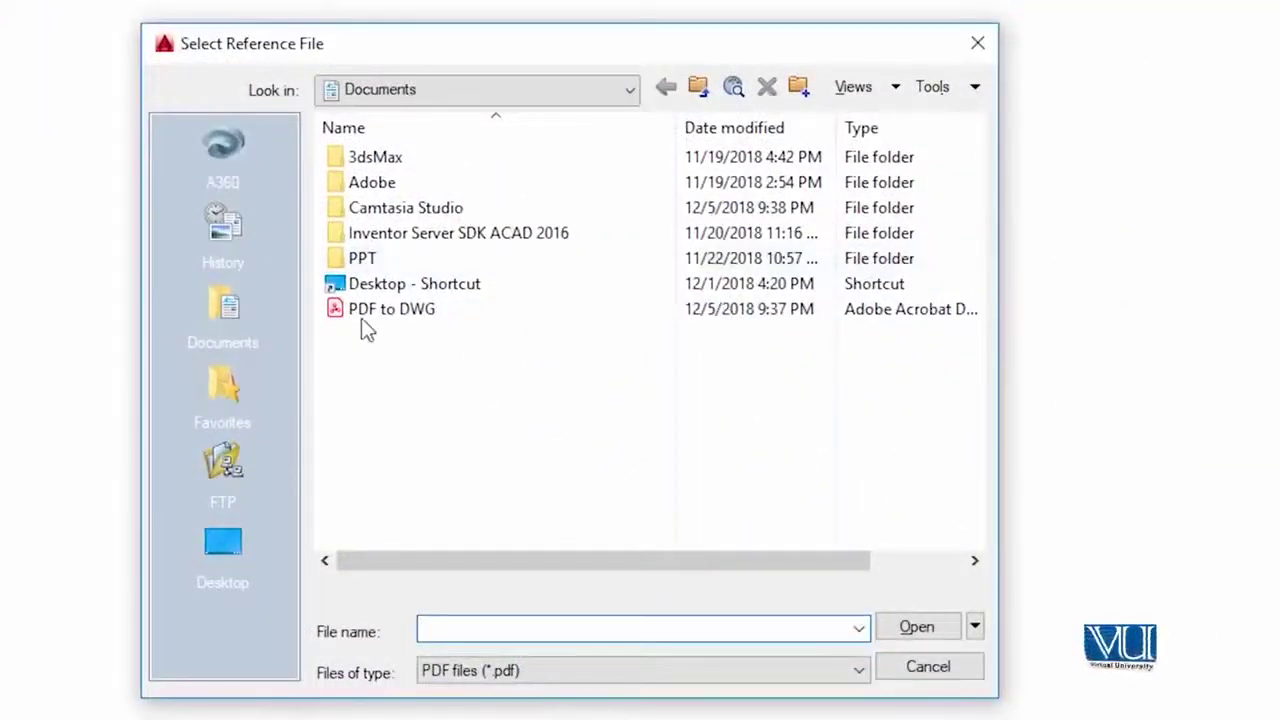
mouse_move(392, 309)
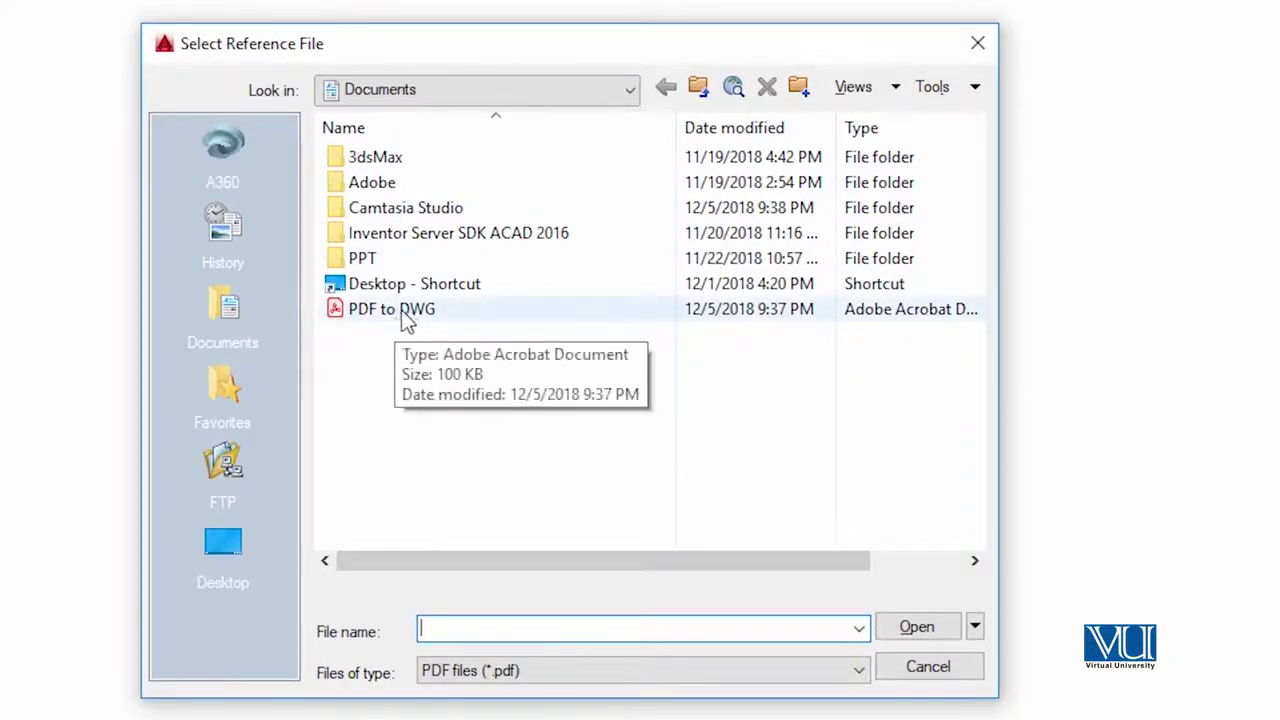
left_click(335, 315)
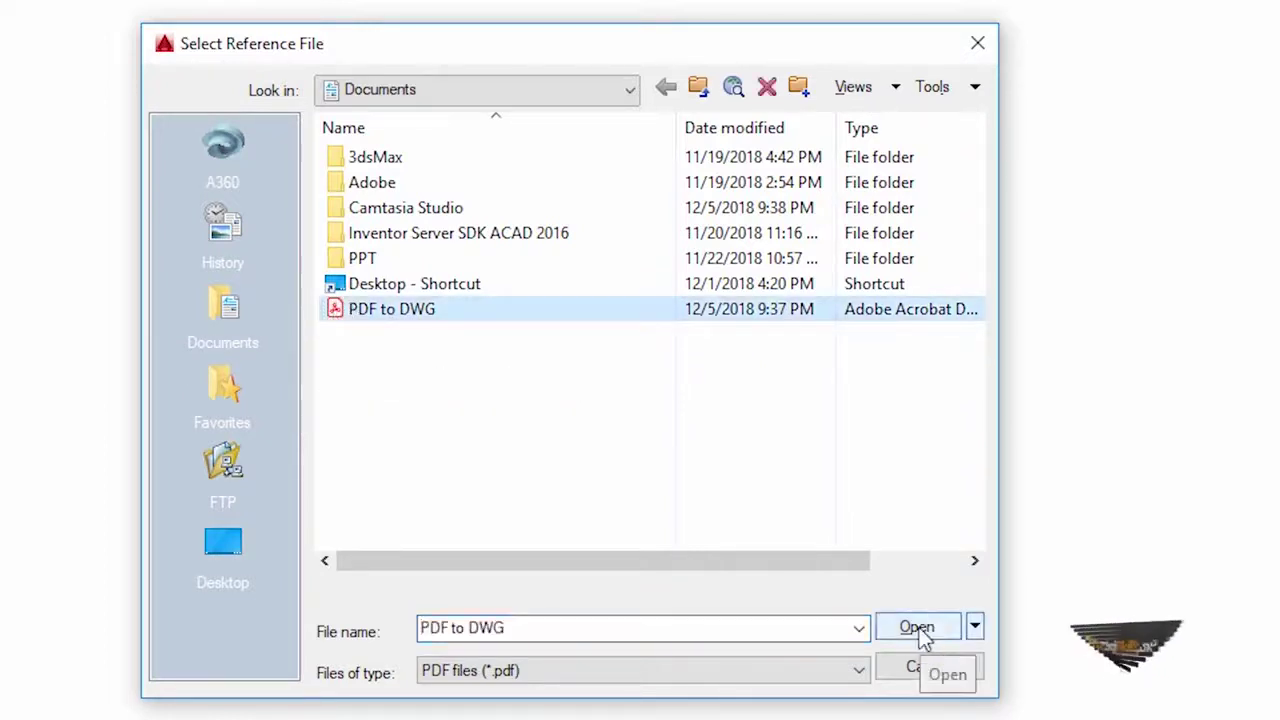
left_click(917, 630)
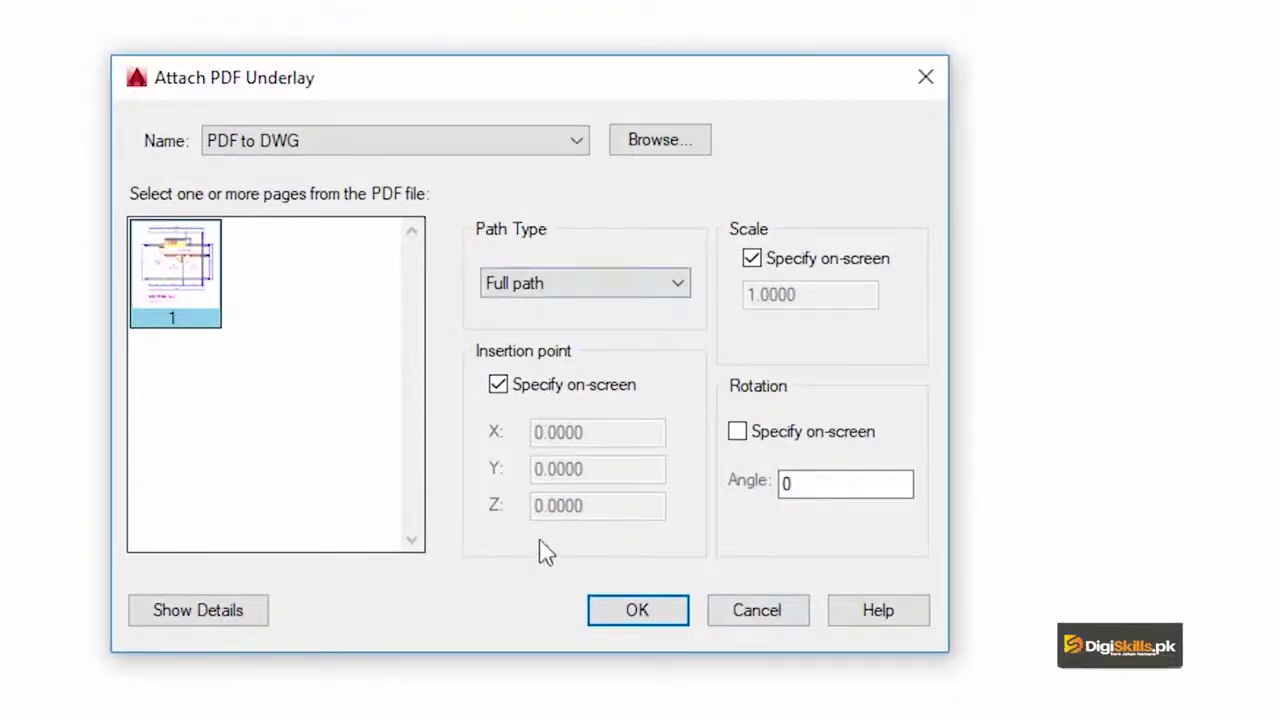
Attach the PDF underlay at a picked insertion point with scale 1.
left_click(637, 612)
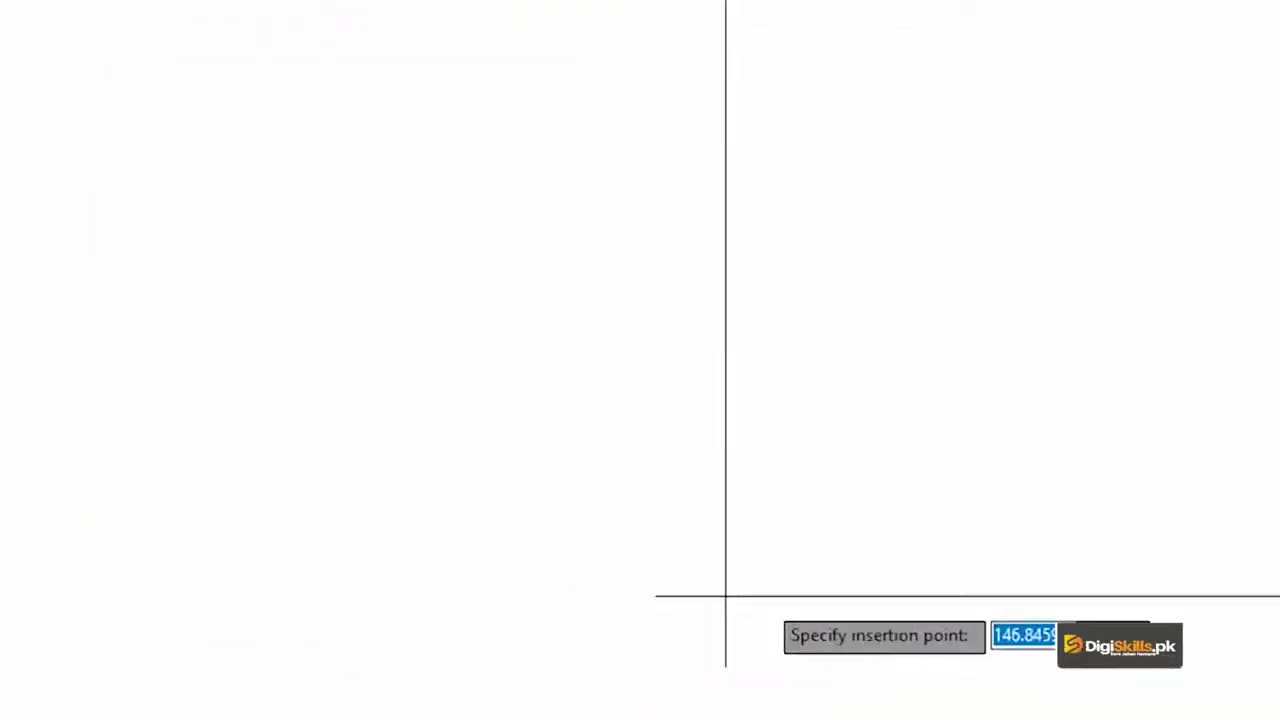
left_click(37, 597)
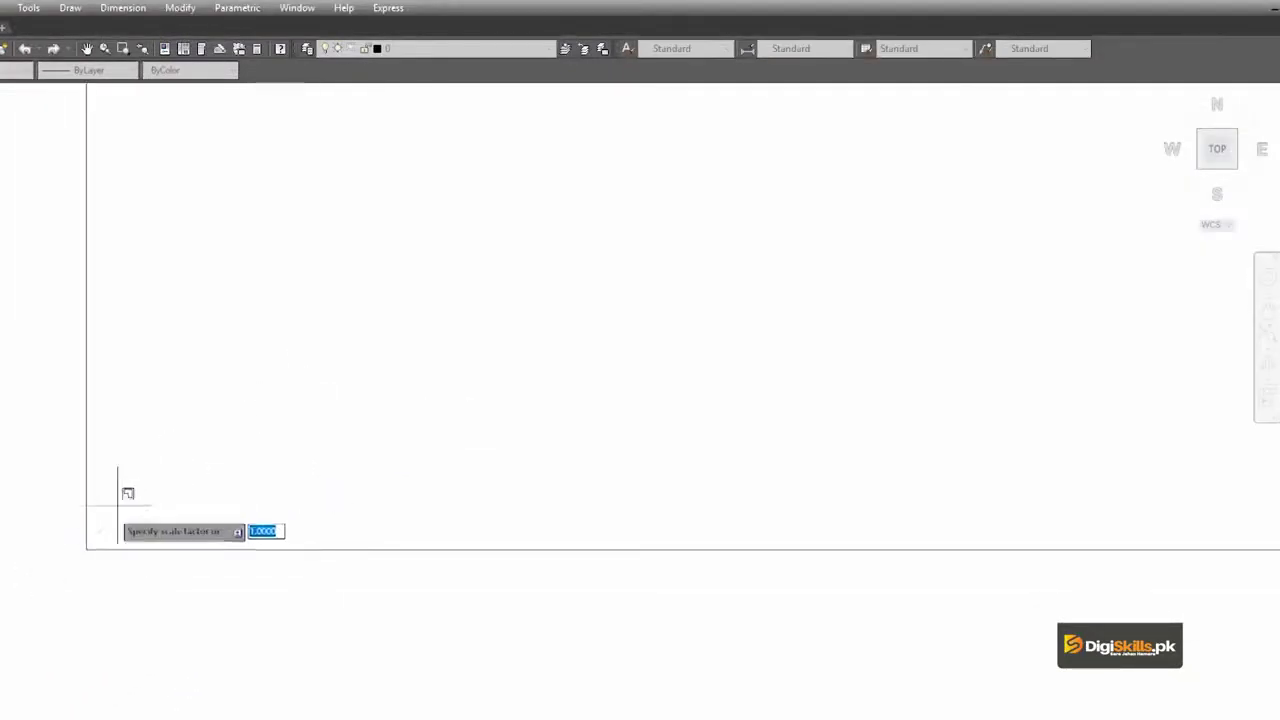
left_click(223, 433)
scroll(223, 433, "down", 5)
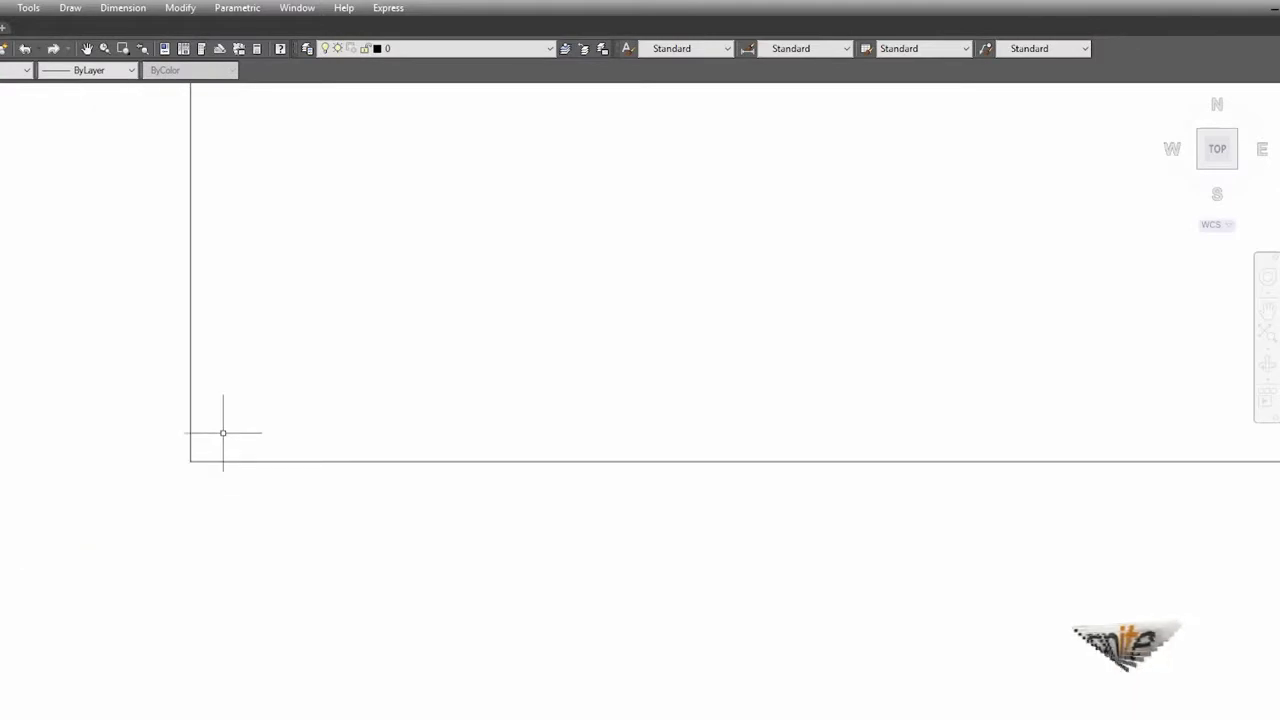
Zoom to extents with Z, E and pan to frame the basement plan.
type("z")
key("Return")
type("e")
key("Return")
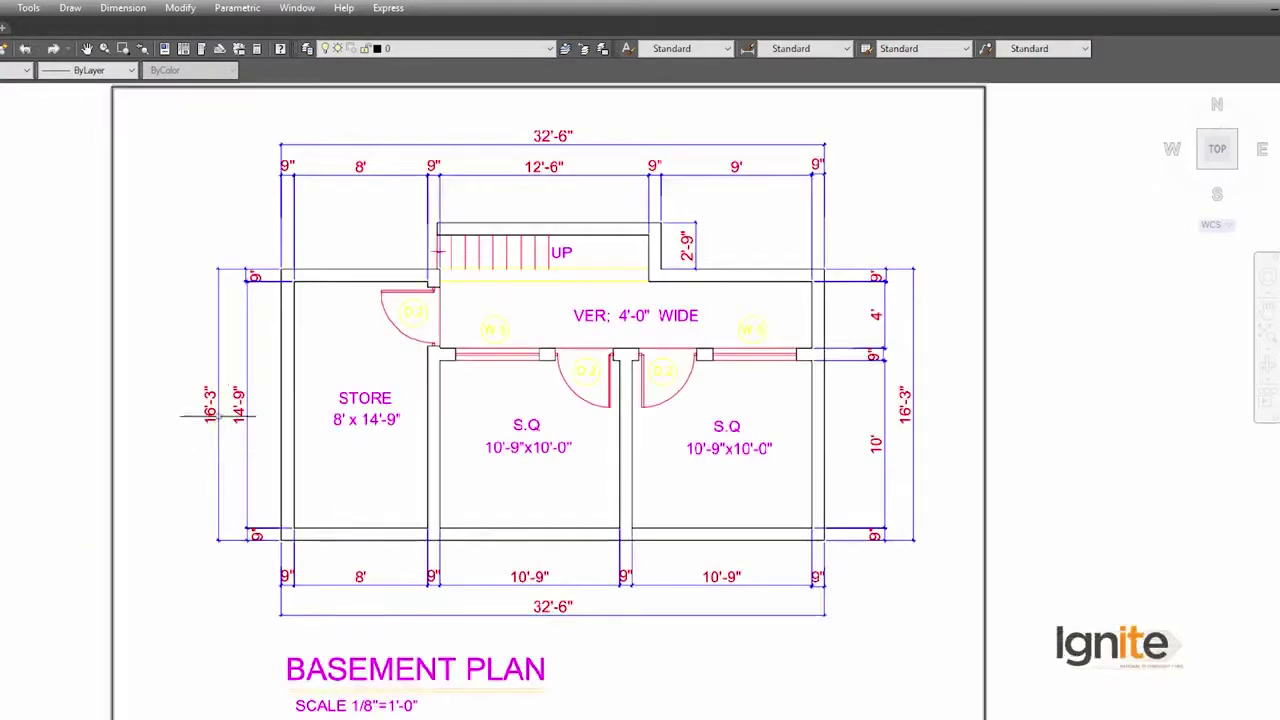
scroll(380, 222, "down", 2)
scroll(378, 272, "down", 2)
middle_click_drag(466, 243, 240, 406)
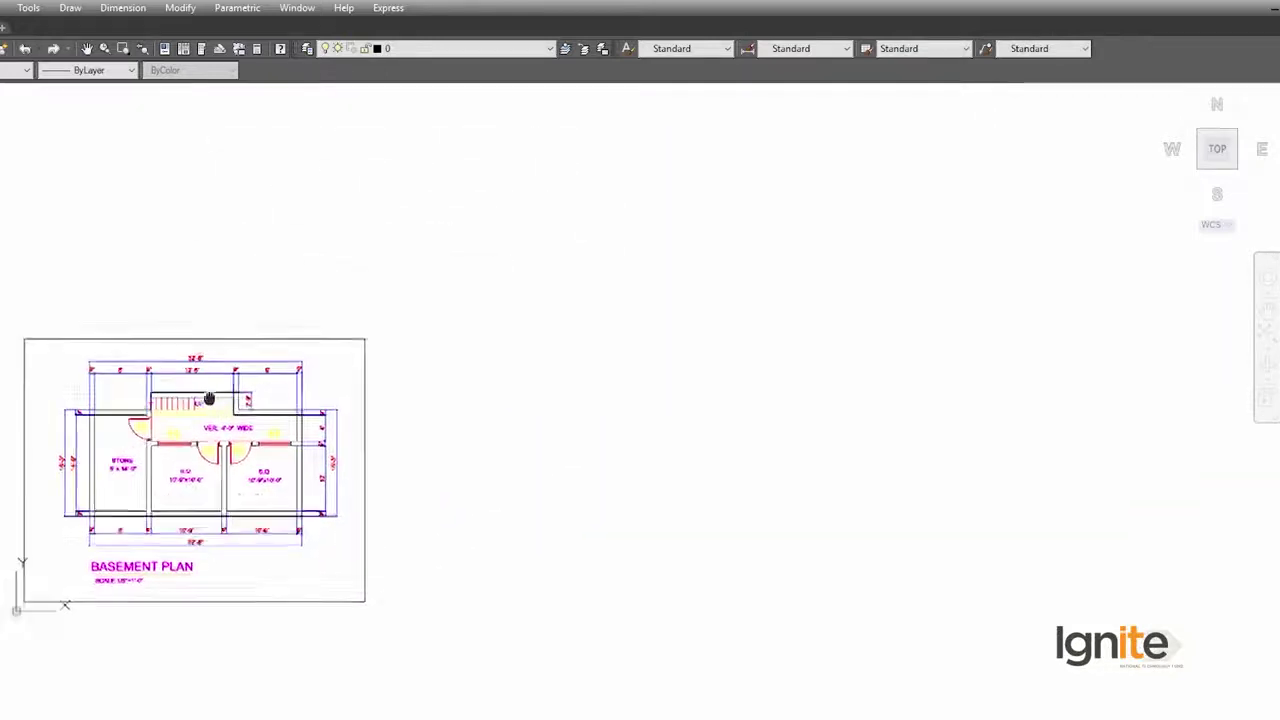
scroll(240, 406, "up", 4)
middle_click_drag(427, 283, 431, 227)
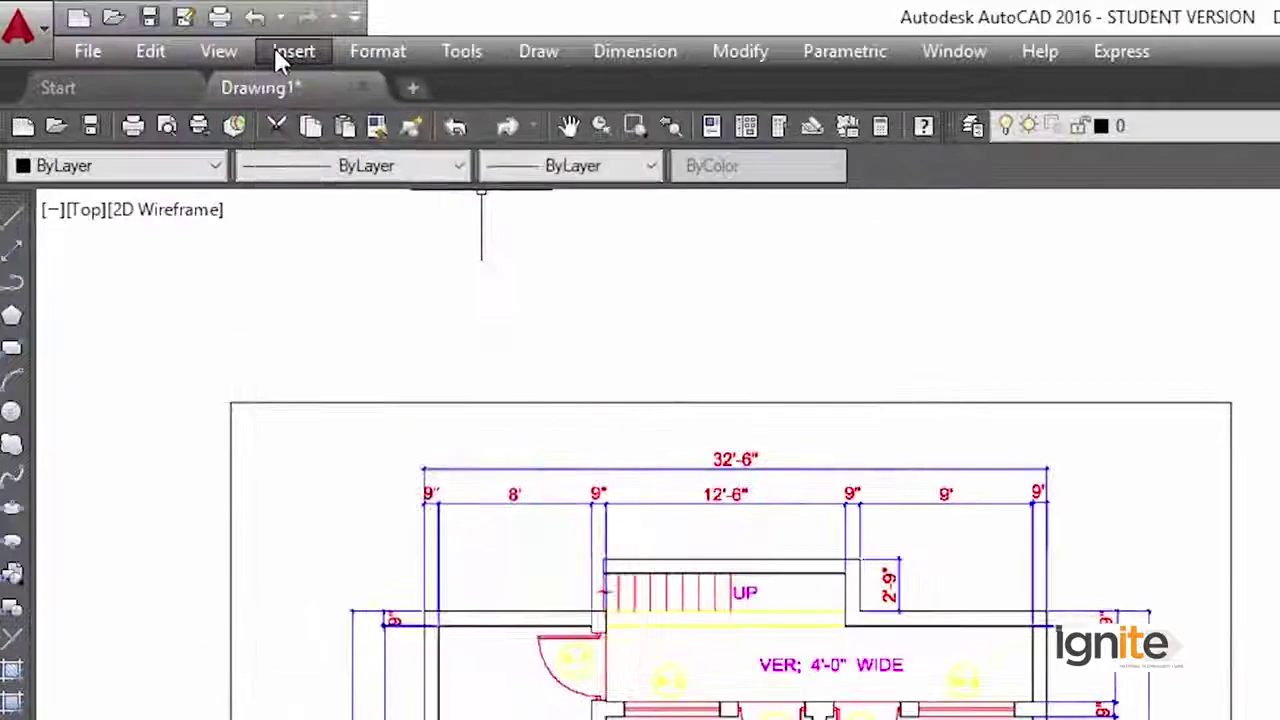
Choose the Desktop file 'Image' as a raster image reference.
left_click(277, 52)
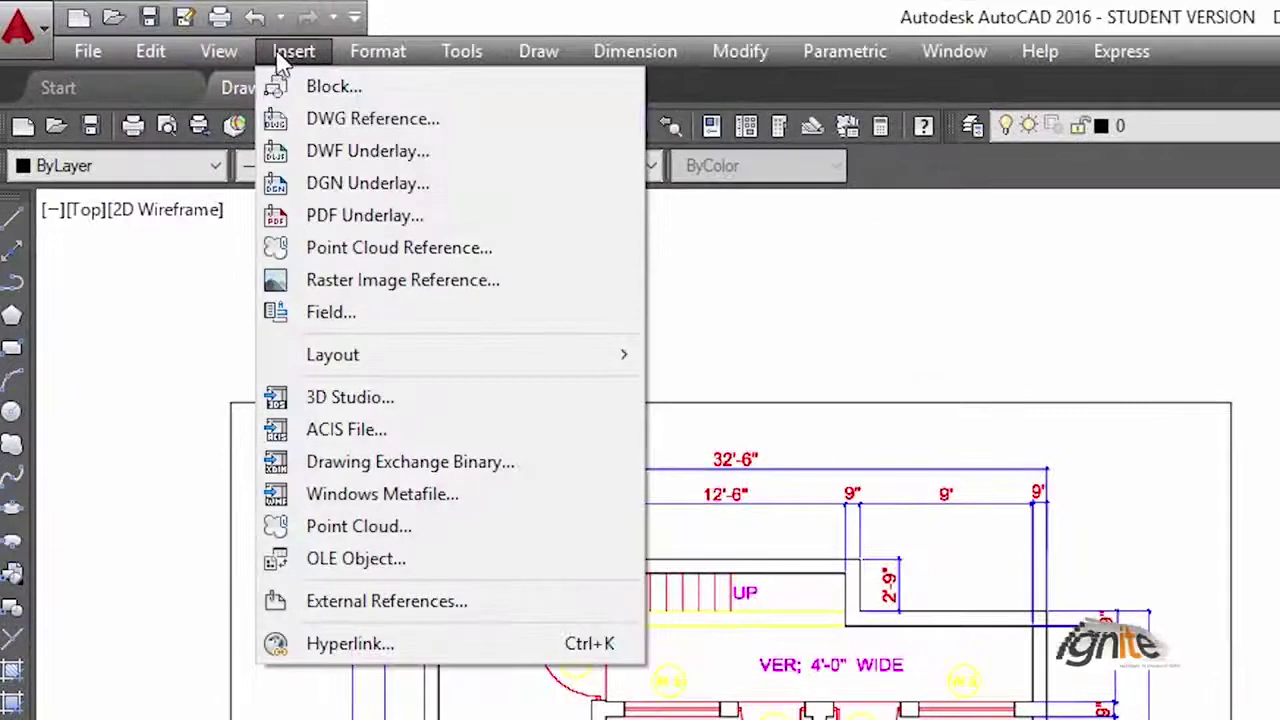
left_click(366, 284)
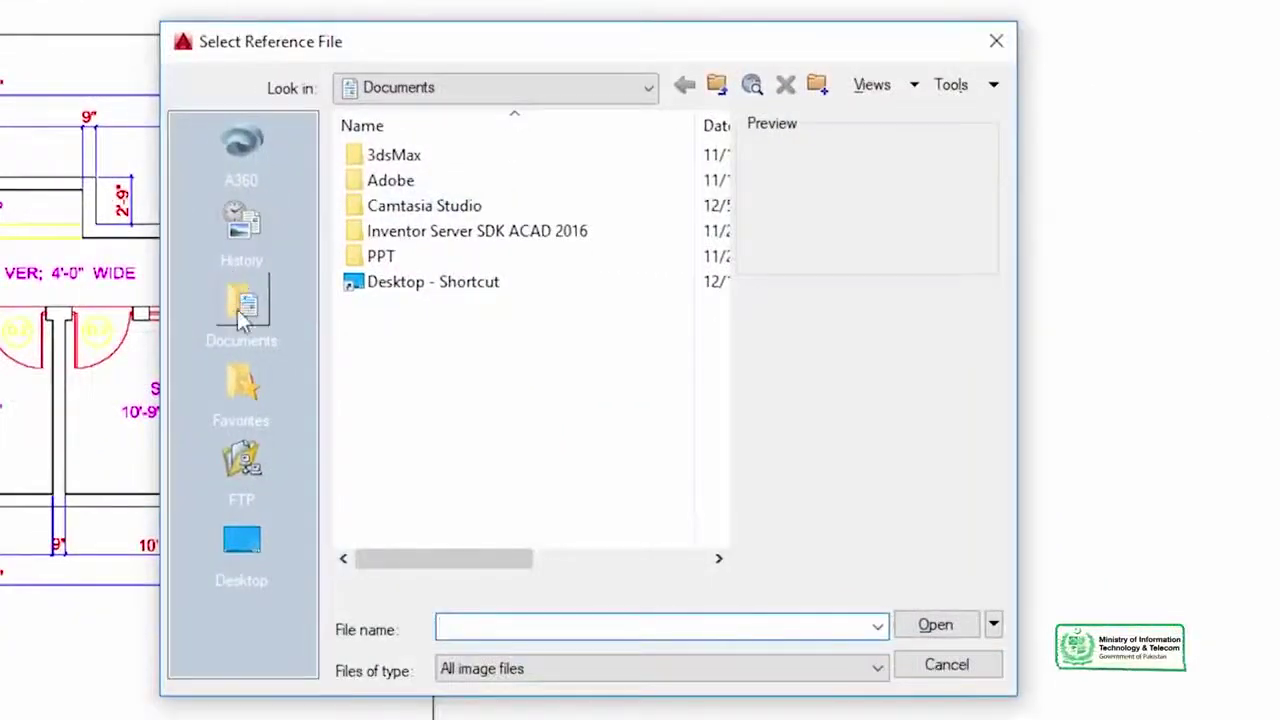
left_click(253, 536)
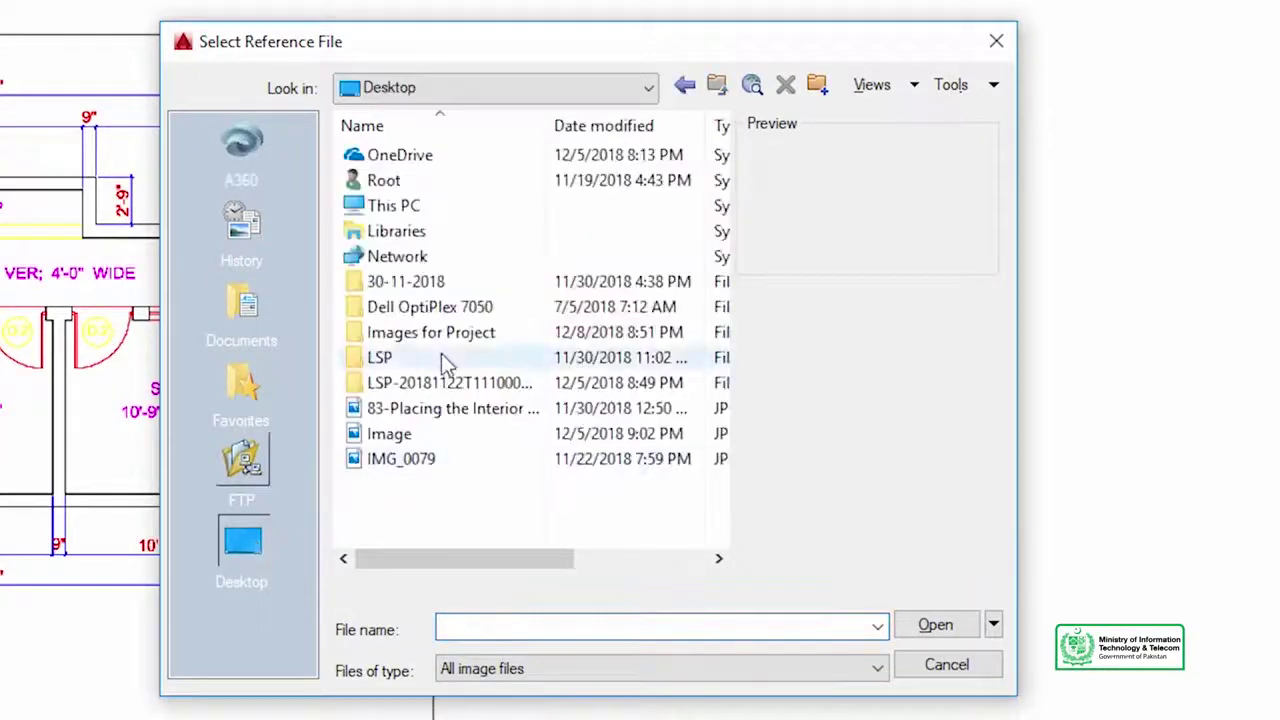
left_click(398, 446)
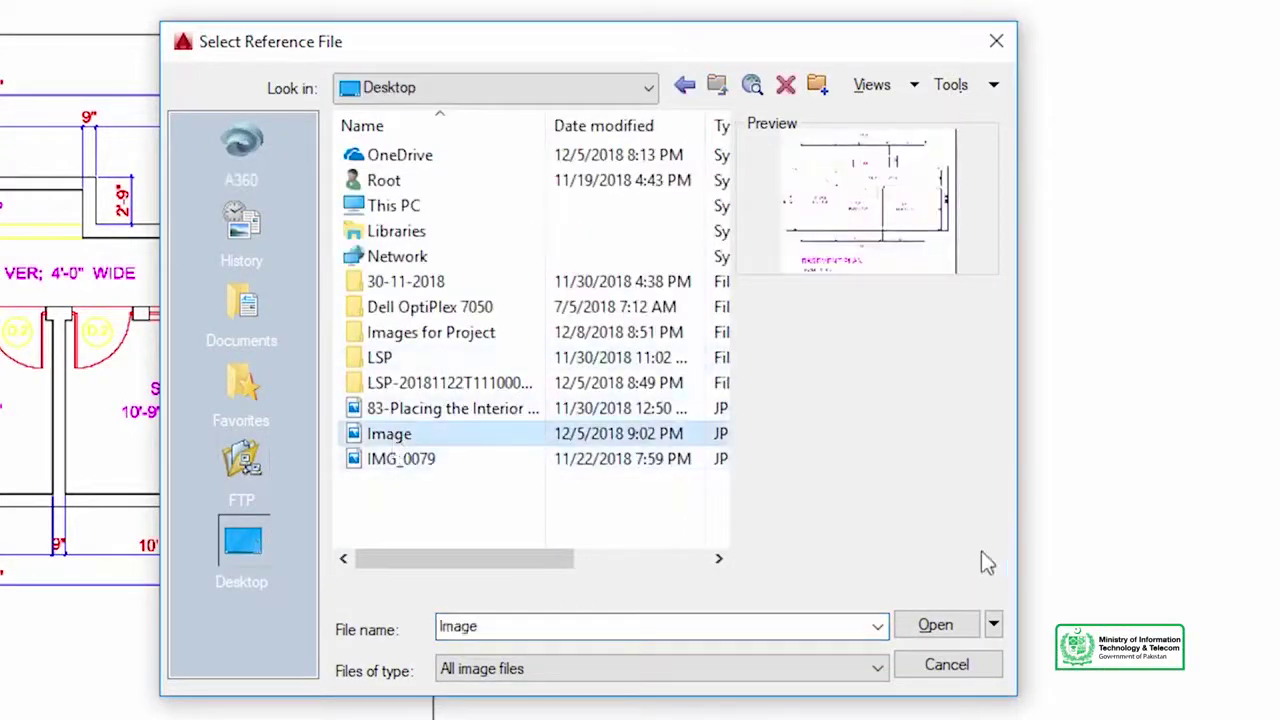
left_click(928, 630)
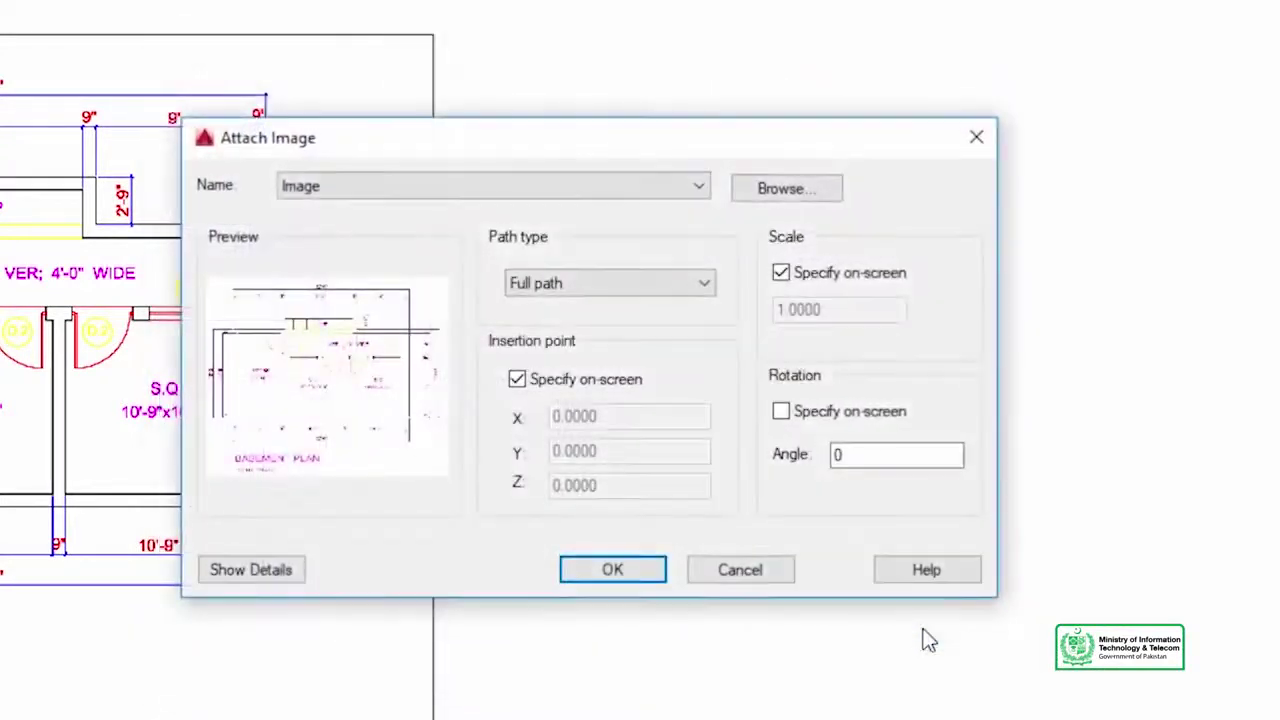
Place the 'Image' raster beside the PDF underlay at a picked point and default scale.
left_click(605, 573)
scroll(749, 614, "down", 5)
left_click(86, 584)
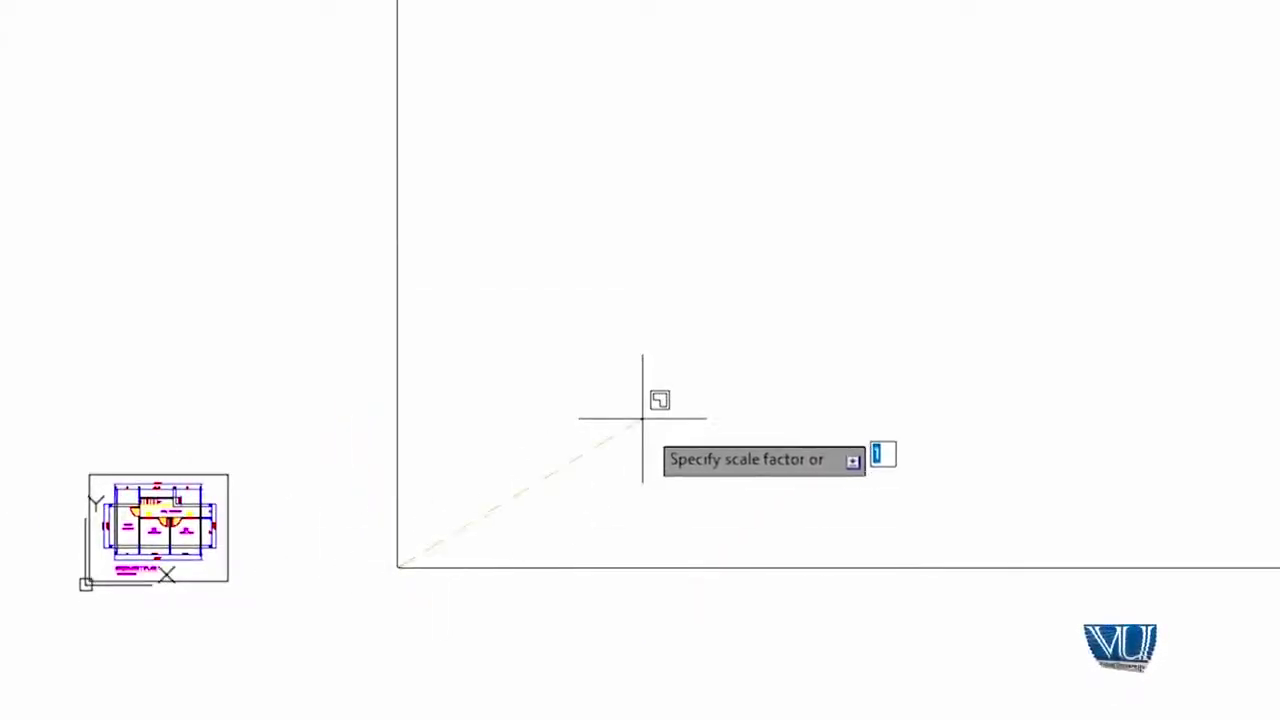
left_click(409, 607)
scroll(380, 251, "up", 4)
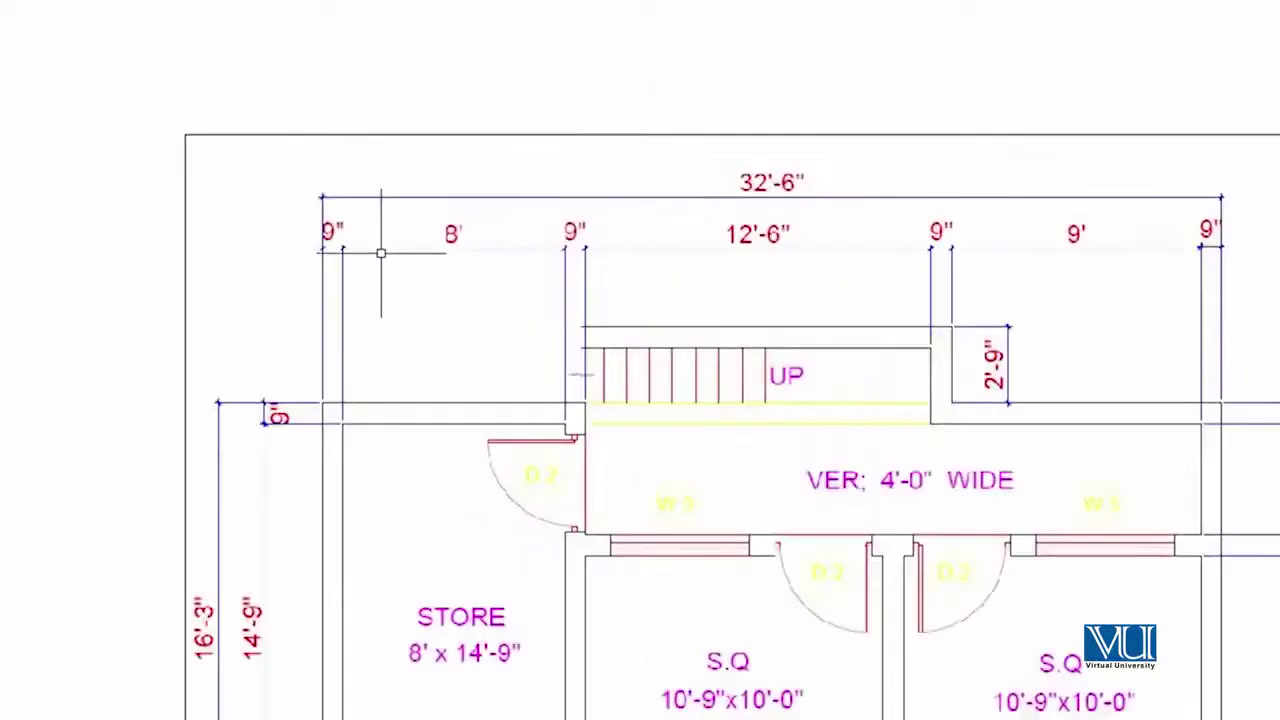
scroll(364, 212, "up", 4)
scroll(371, 223, "down", 5)
scroll(500, 120, "down", 2)
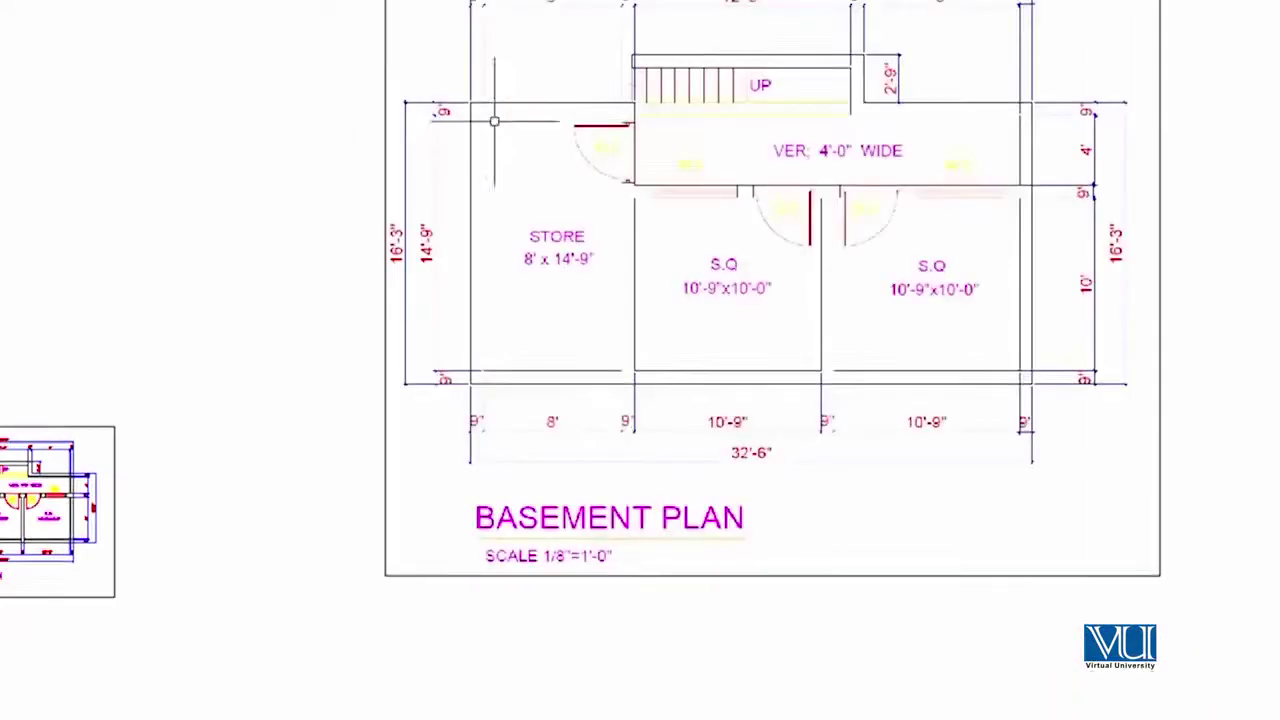
scroll(669, 323, "down", 1)
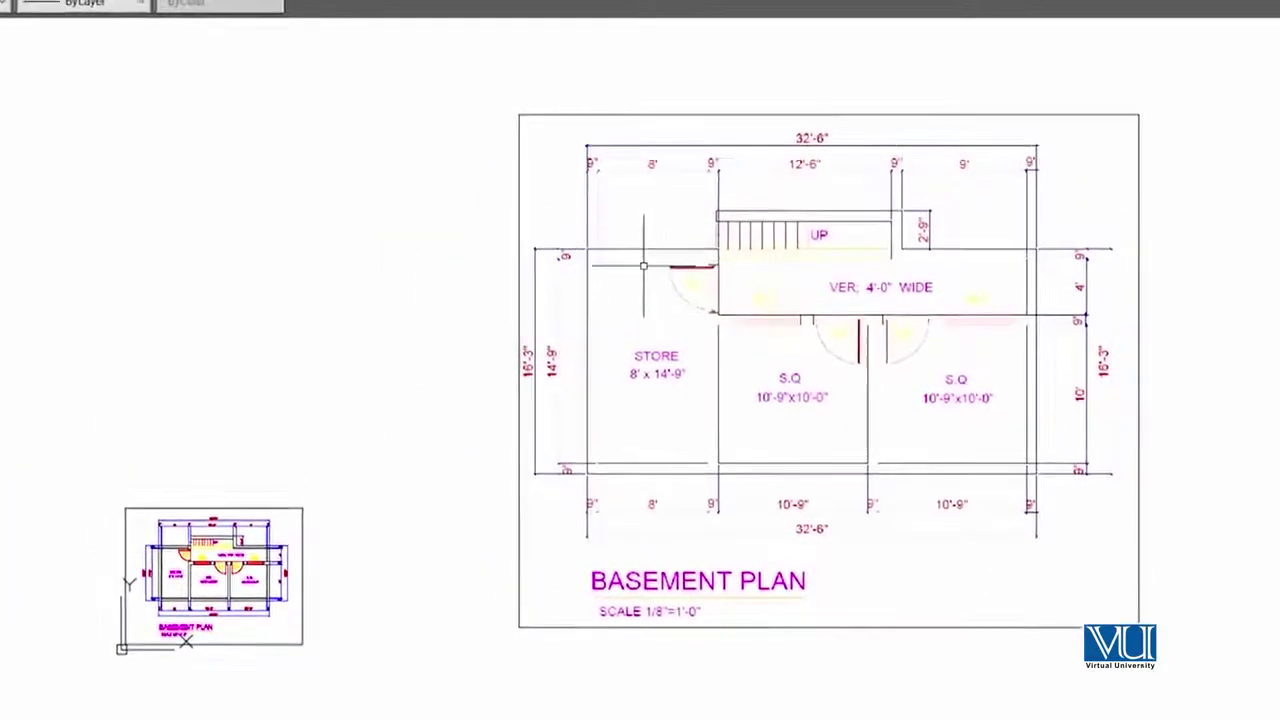
Delete the inserted raster image and look over the remaining PDF underlay plan.
left_click(645, 121)
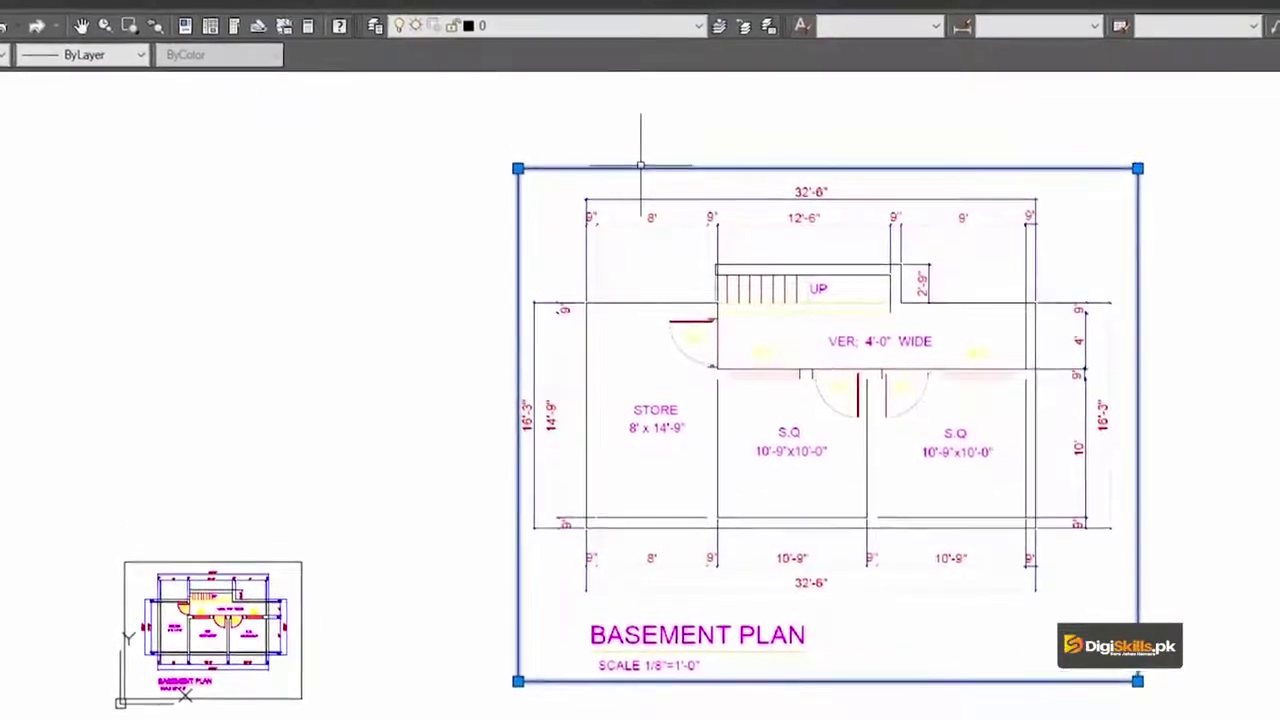
key("Delete")
scroll(343, 512, "up", 5)
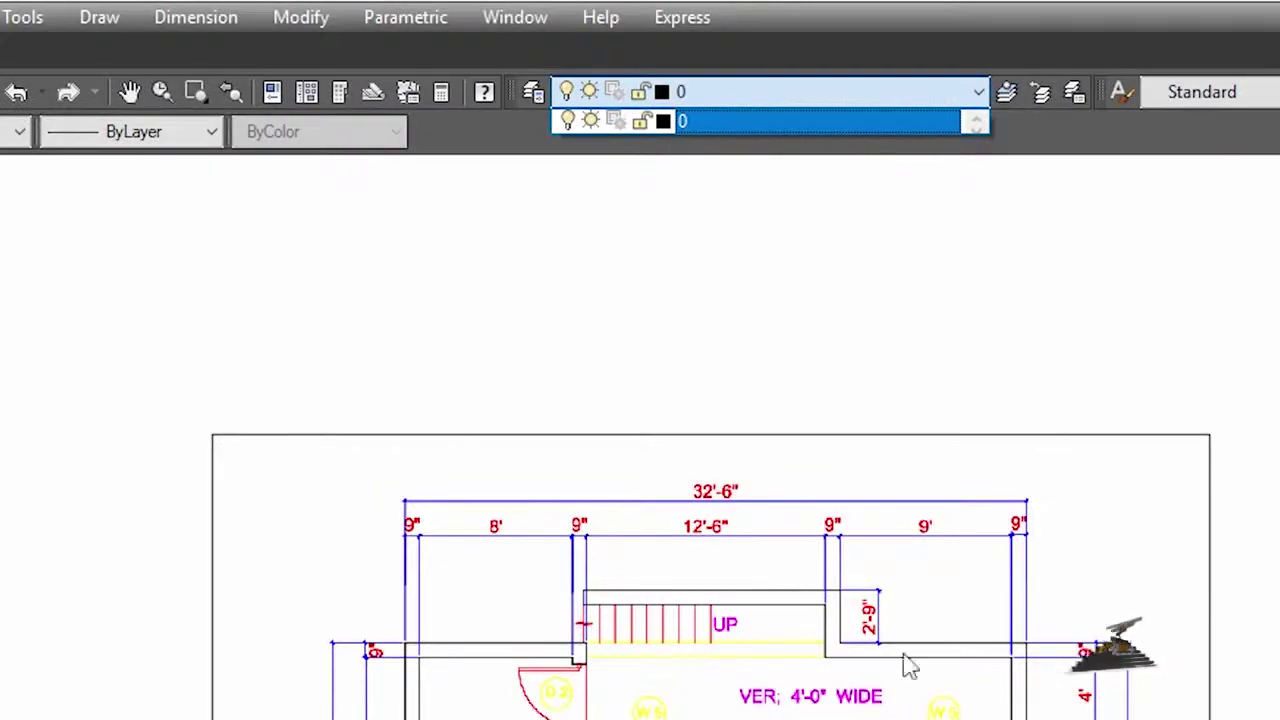
scroll(777, 611, "down", 4)
scroll(777, 611, "up", 4)
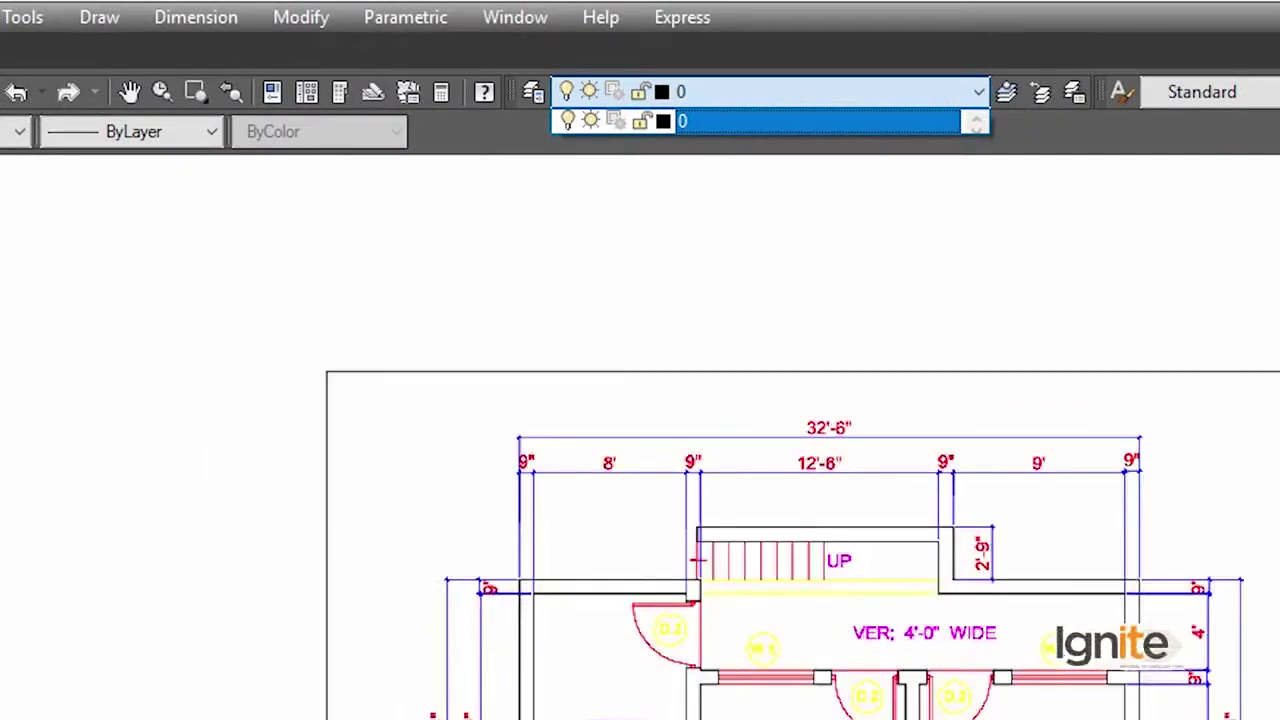
left_click(772, 270)
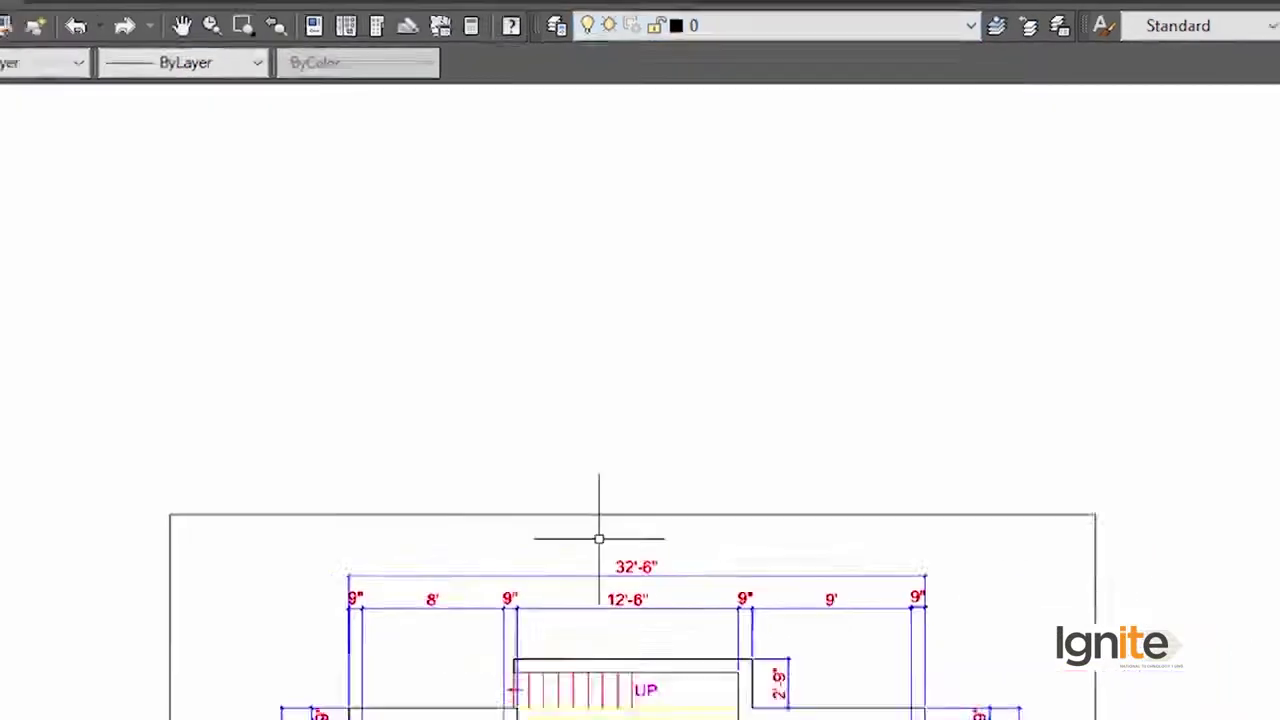
mouse_move(754, 393)
middle_mouse_down()
mouse_move(859, 250)
mouse_move(788, 201)
middle_mouse_up()
scroll(648, 90, "up", 2)
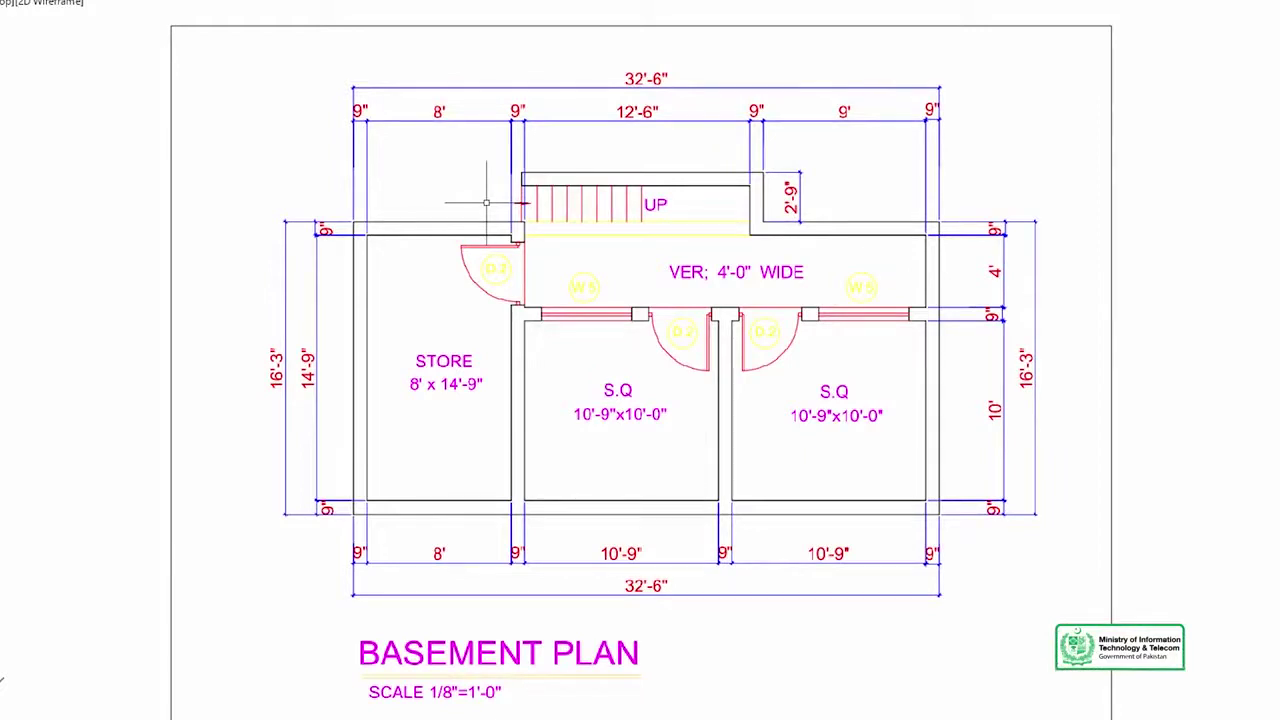
scroll(403, 170, "down", 2)
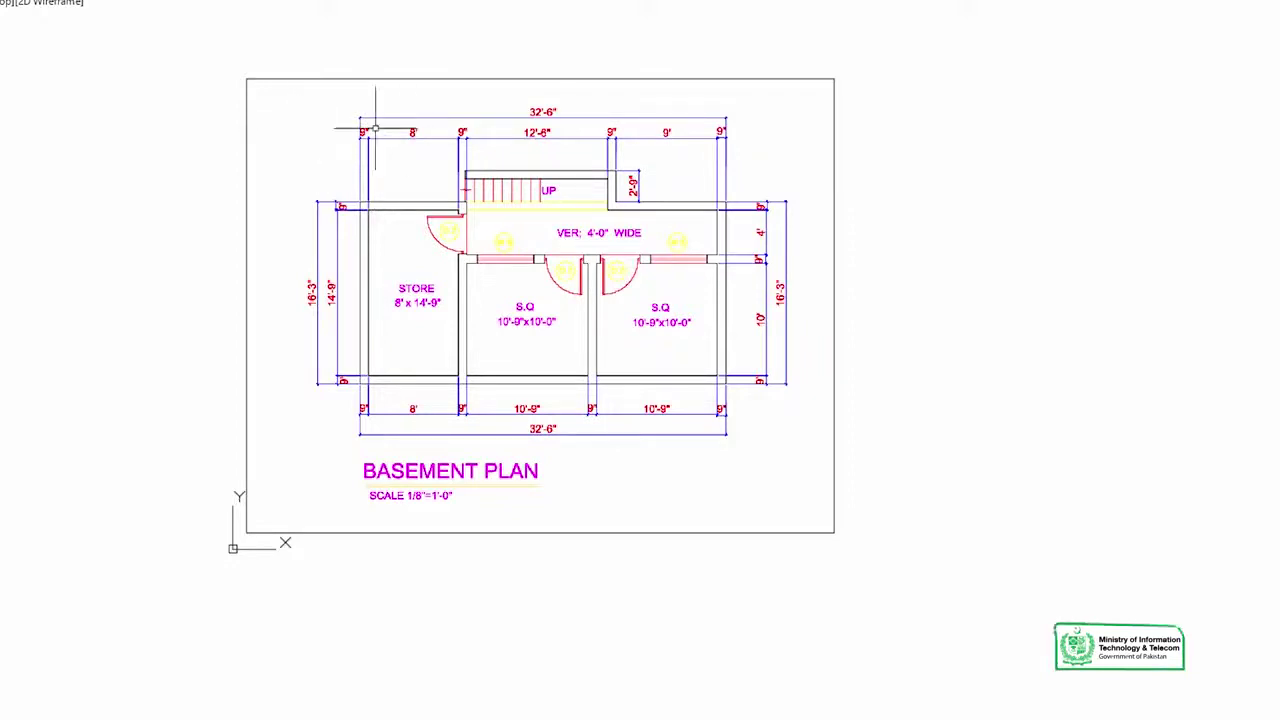
scroll(375, 128, "up", 3)
scroll(375, 128, "up", 5)
scroll(451, 180, "up", 2)
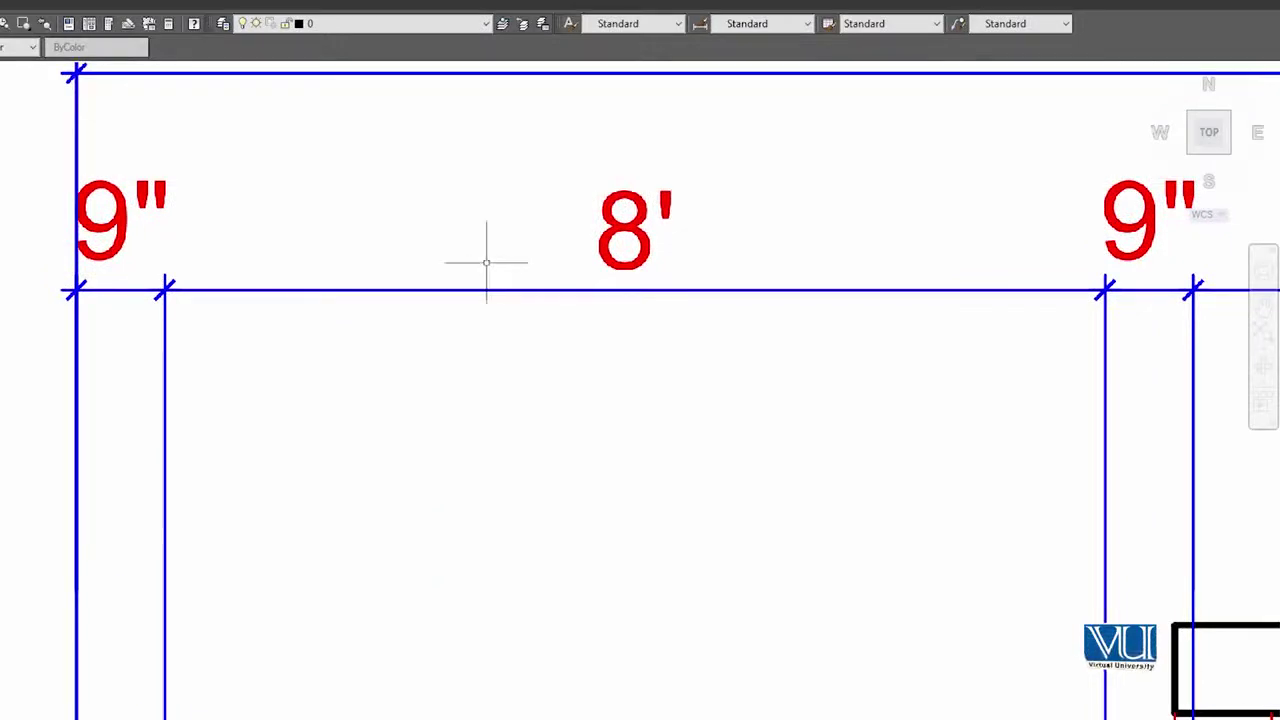
scroll(308, 248, "down", 3)
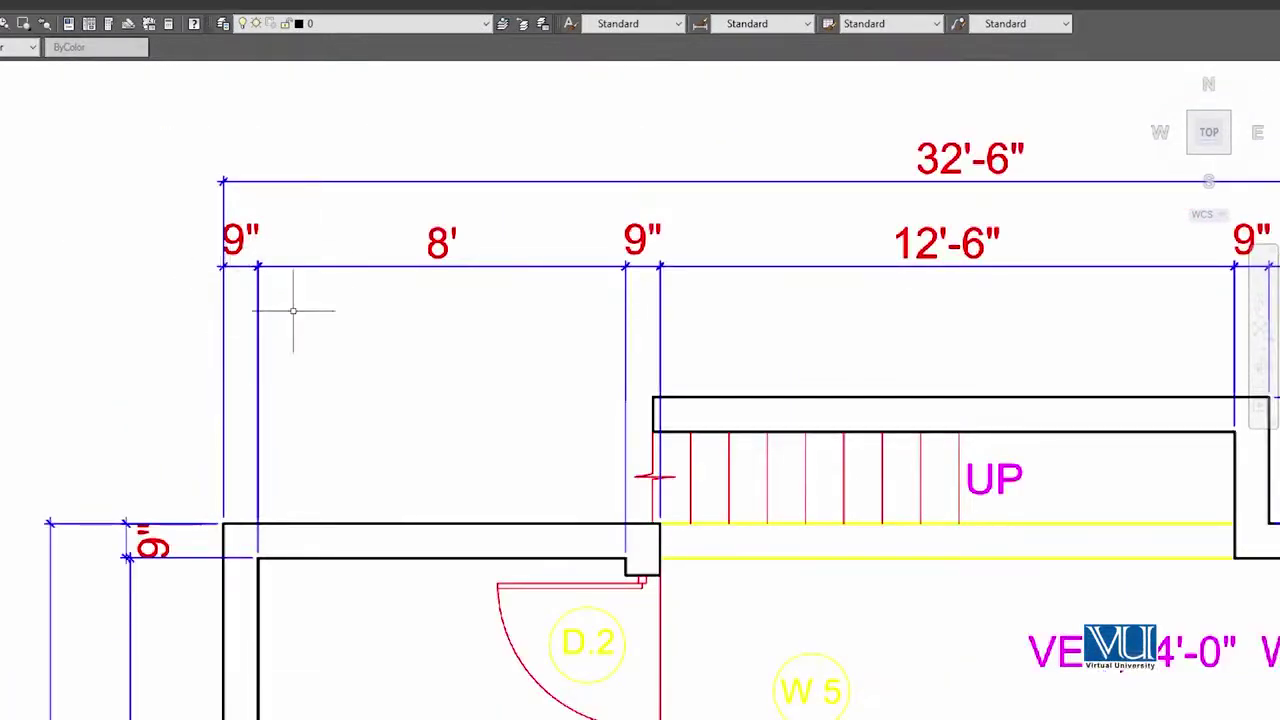
middle_click_drag(380, 320, 245, 302)
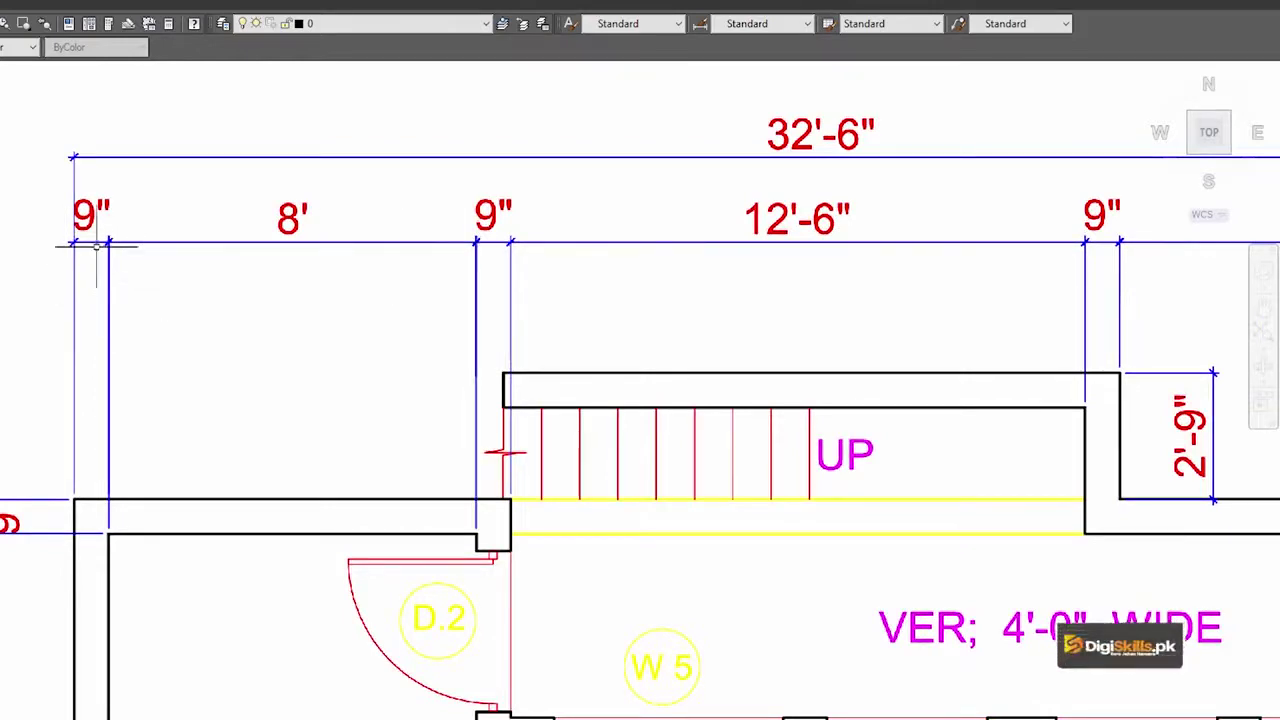
scroll(97, 245, "up", 3)
scroll(97, 244, "down", 3)
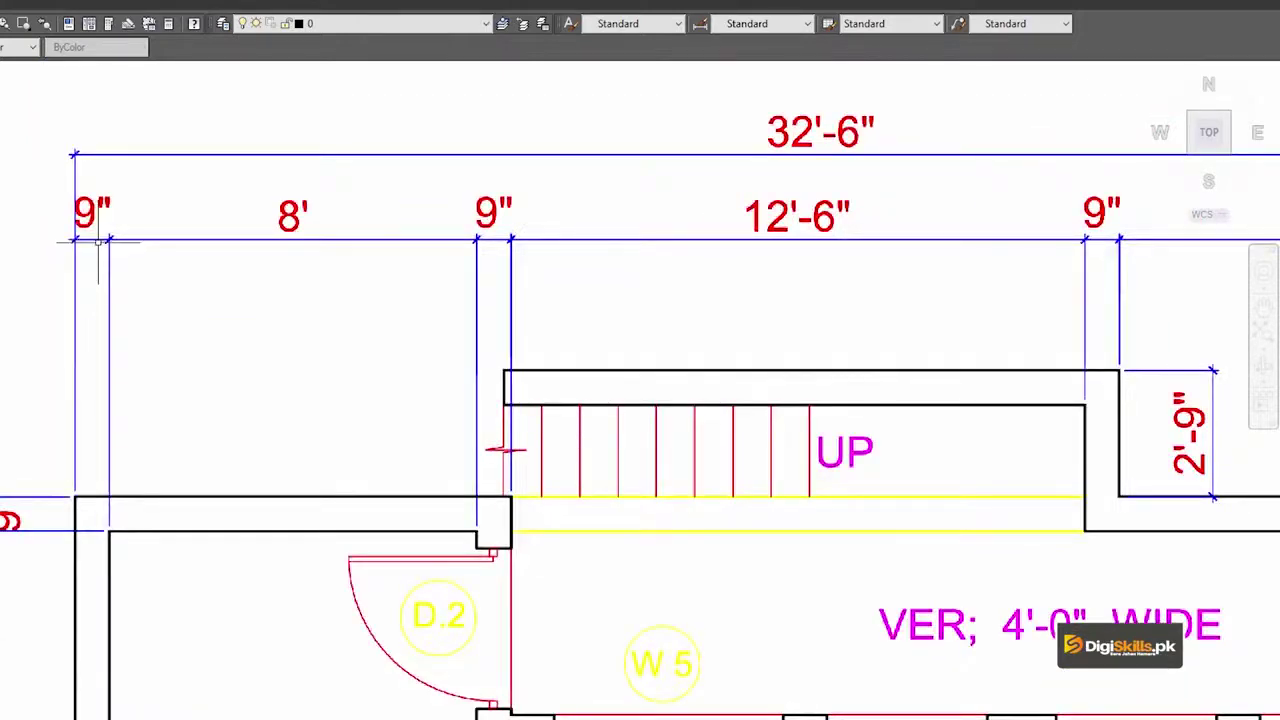
scroll(126, 277, "up", 3)
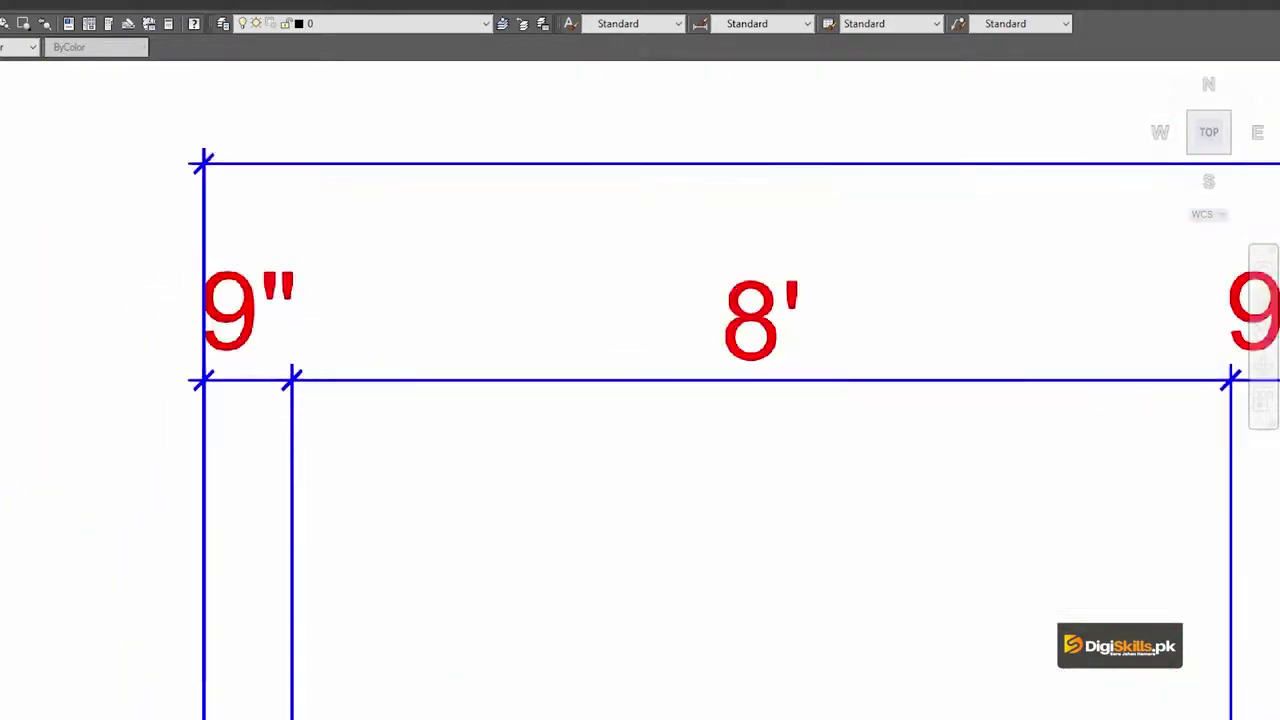
scroll(215, 332, "up", 2)
scroll(178, 262, "up", 2)
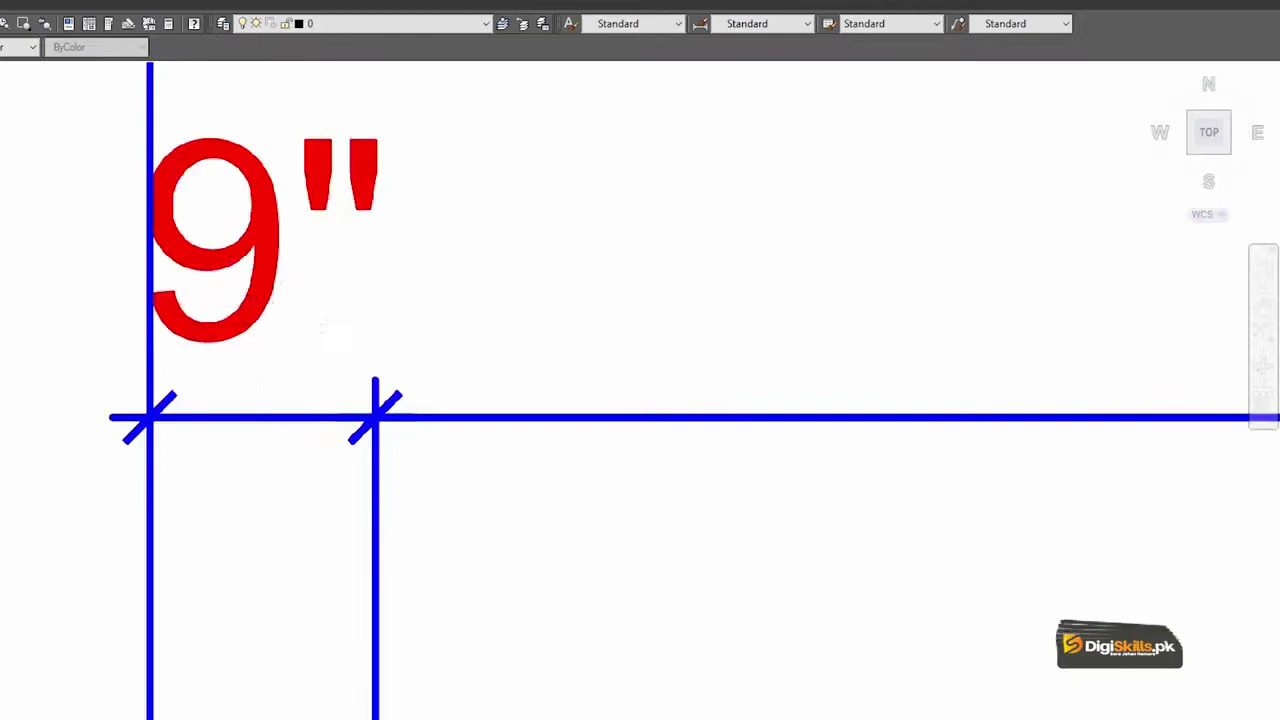
scroll(250, 378, "up", 4)
scroll(250, 378, "down", 6)
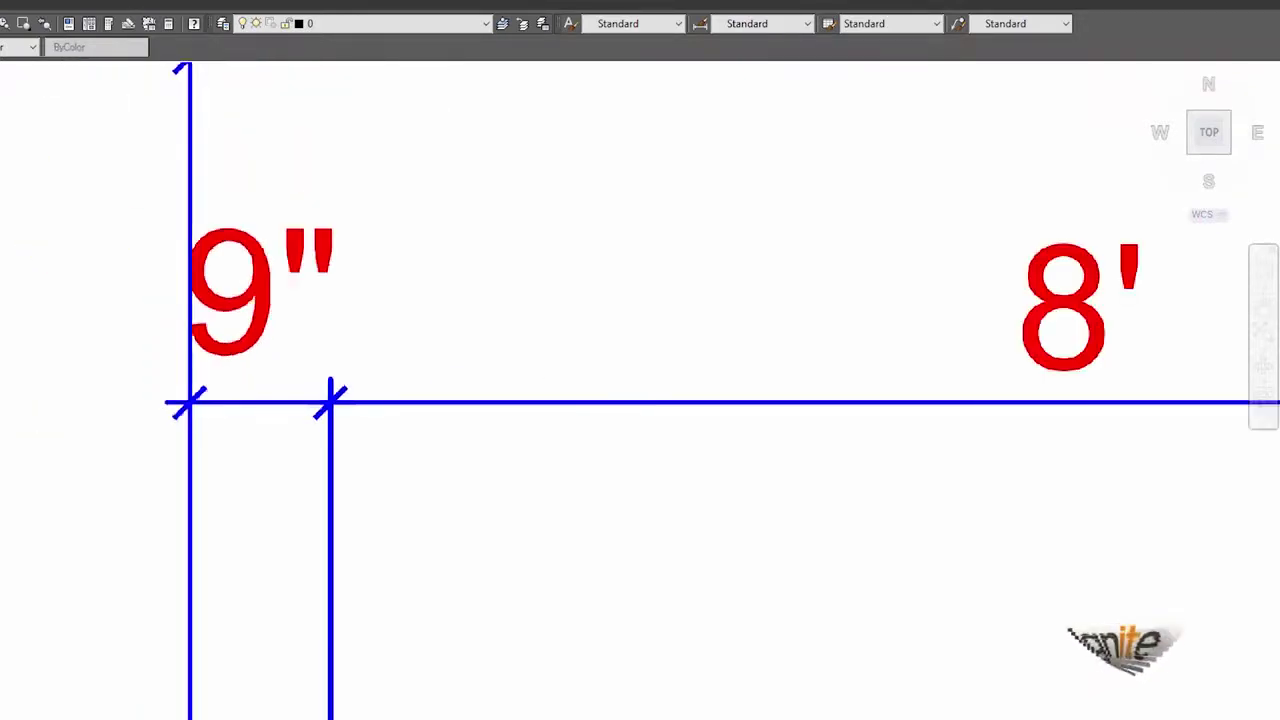
scroll(253, 388, "down", 2)
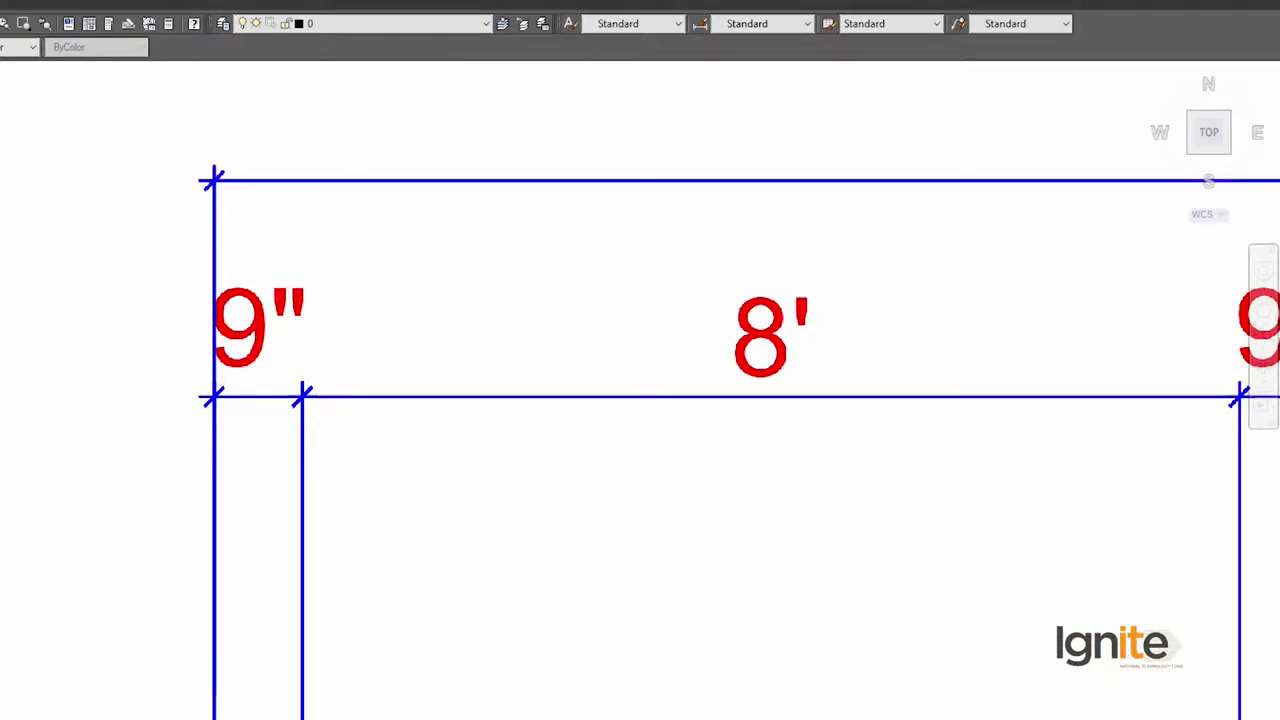
scroll(223, 214, "down", 8)
scroll(223, 214, "down", 4)
scroll(200, 260, "up", 4)
scroll(313, 206, "up", 3)
middle_click_drag(313, 206, 260, 345)
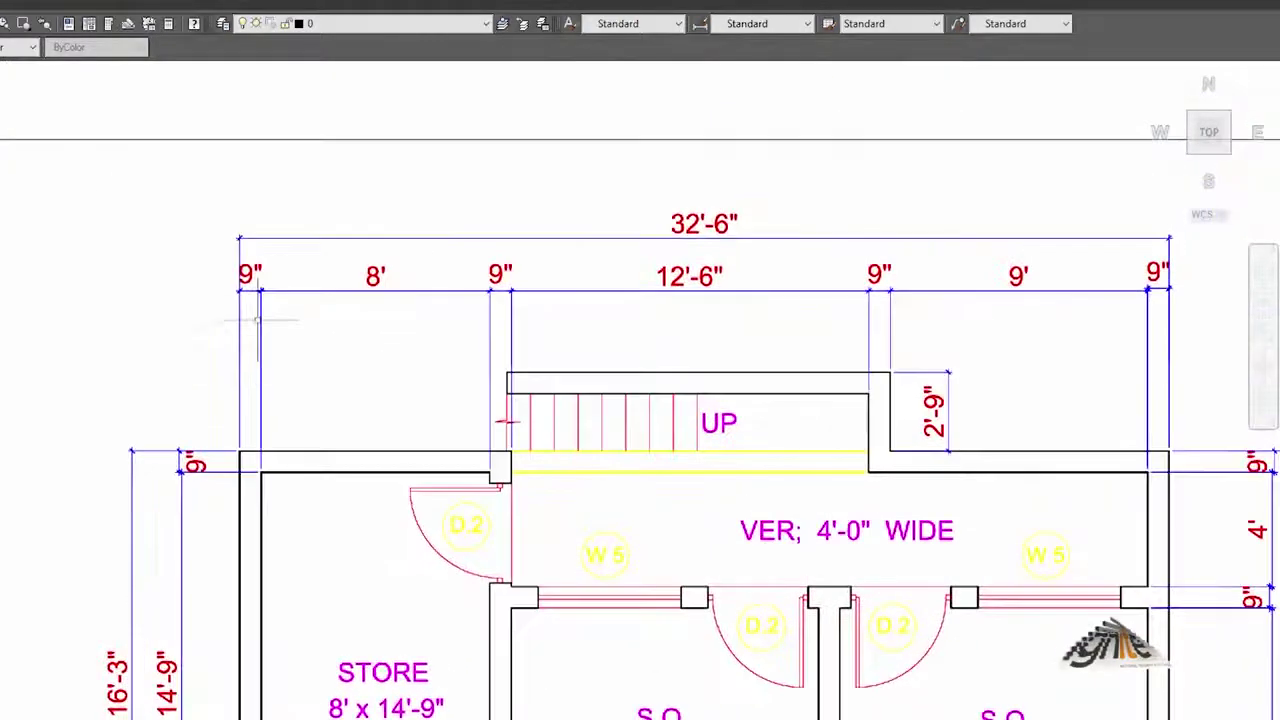
scroll(265, 300, "up", 3)
type("UN")
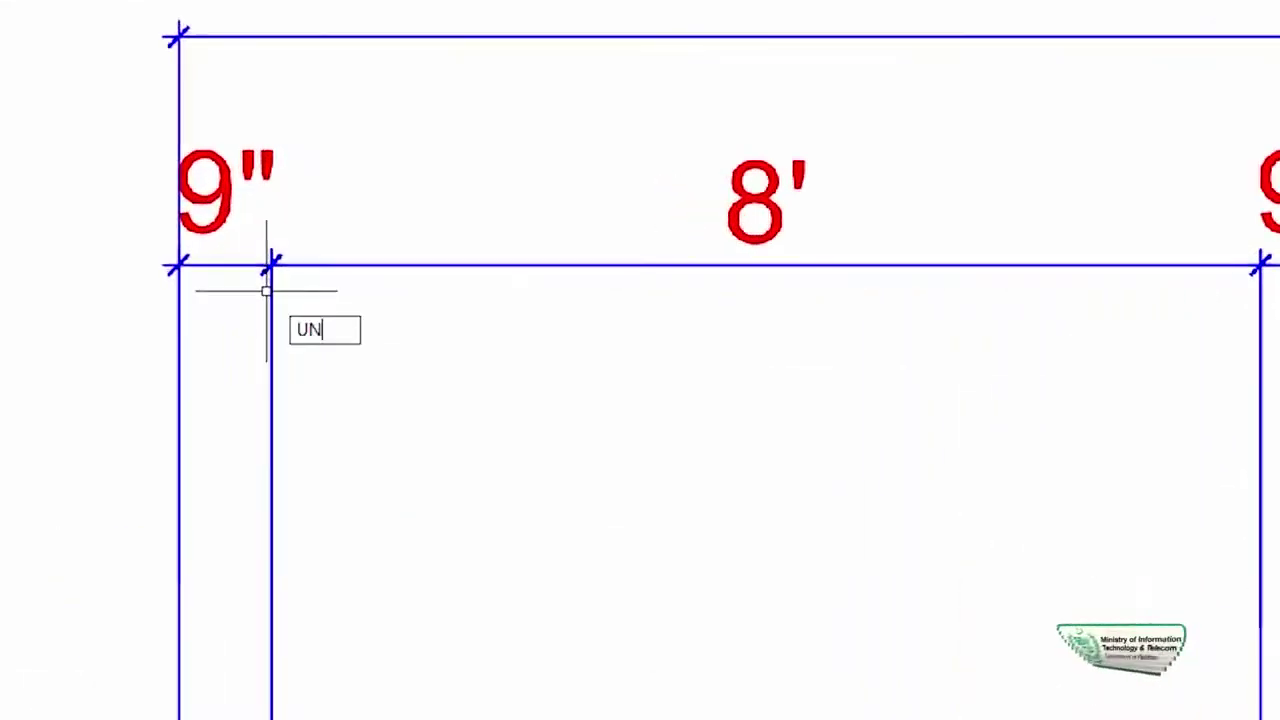
Set the drawing length units to Architectural.
key("Return")
left_click(553, 182)
left_click(475, 222)
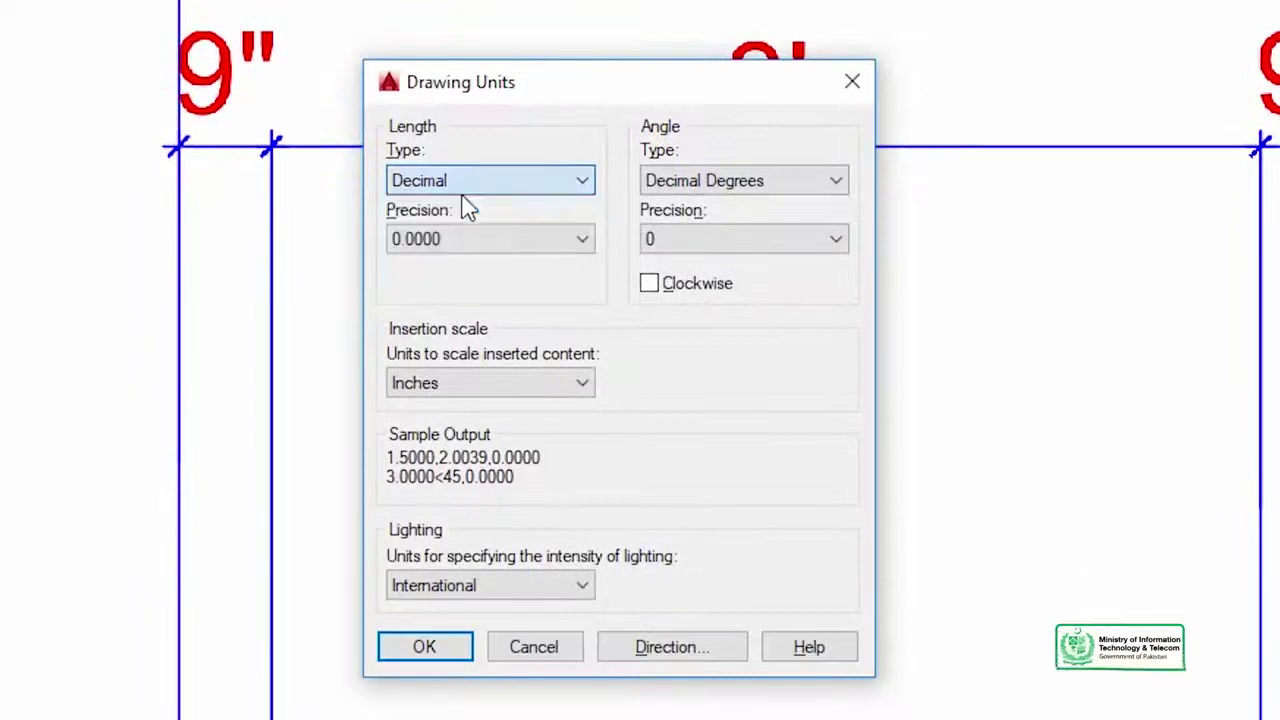
left_click(457, 182)
left_click(457, 206)
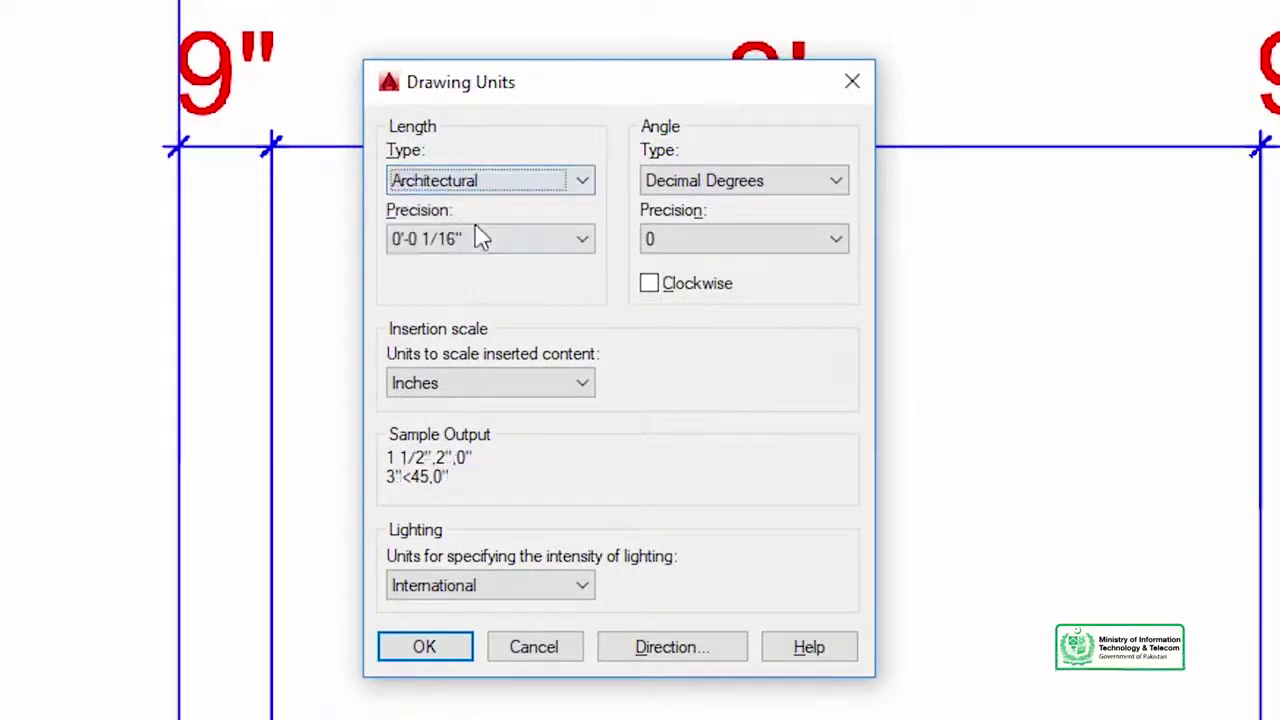
left_click(425, 648)
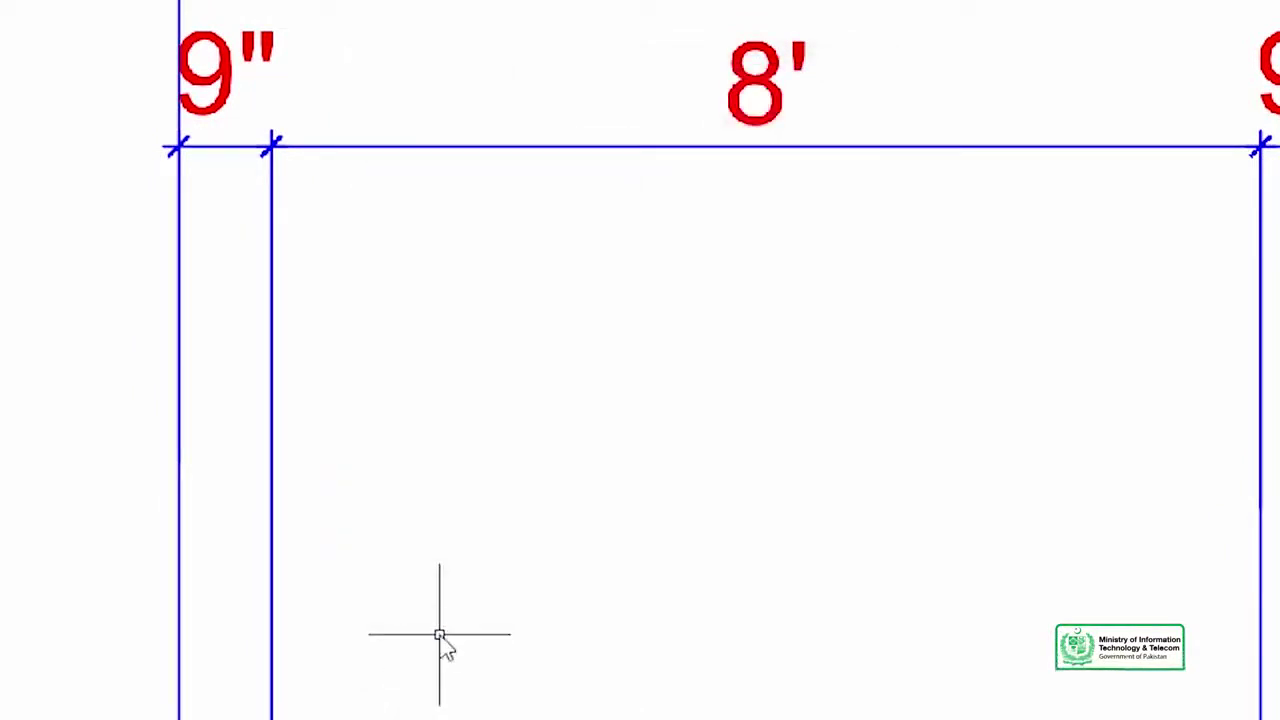
Give the Standard dimension style Architectural units and text height 40.
type("d")
key("Return")
left_click(914, 320)
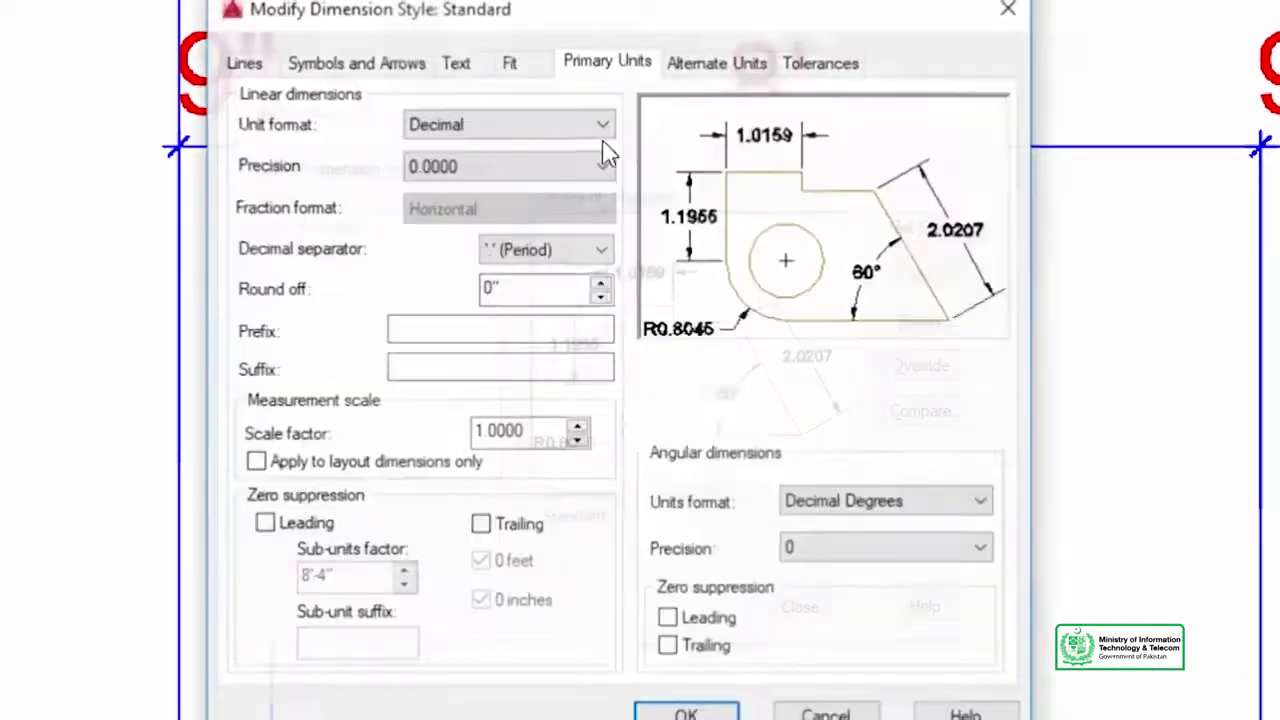
left_click(497, 149)
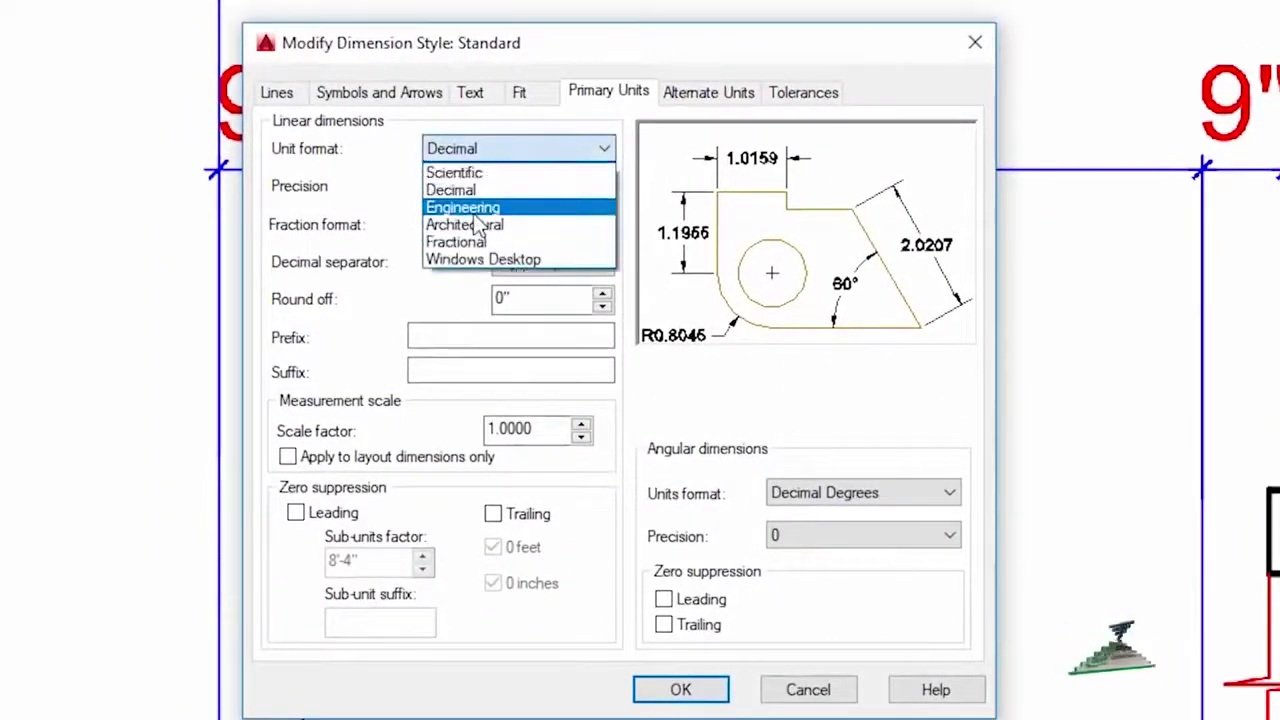
left_click(475, 227)
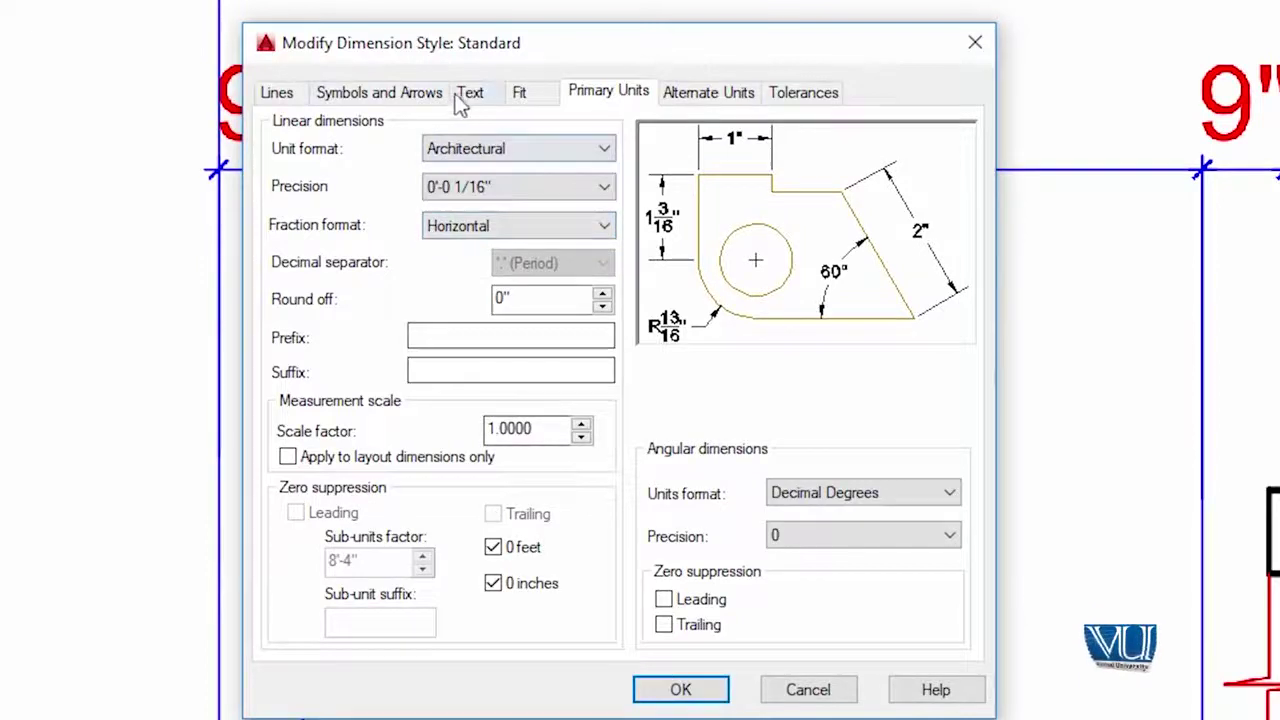
left_click(466, 93)
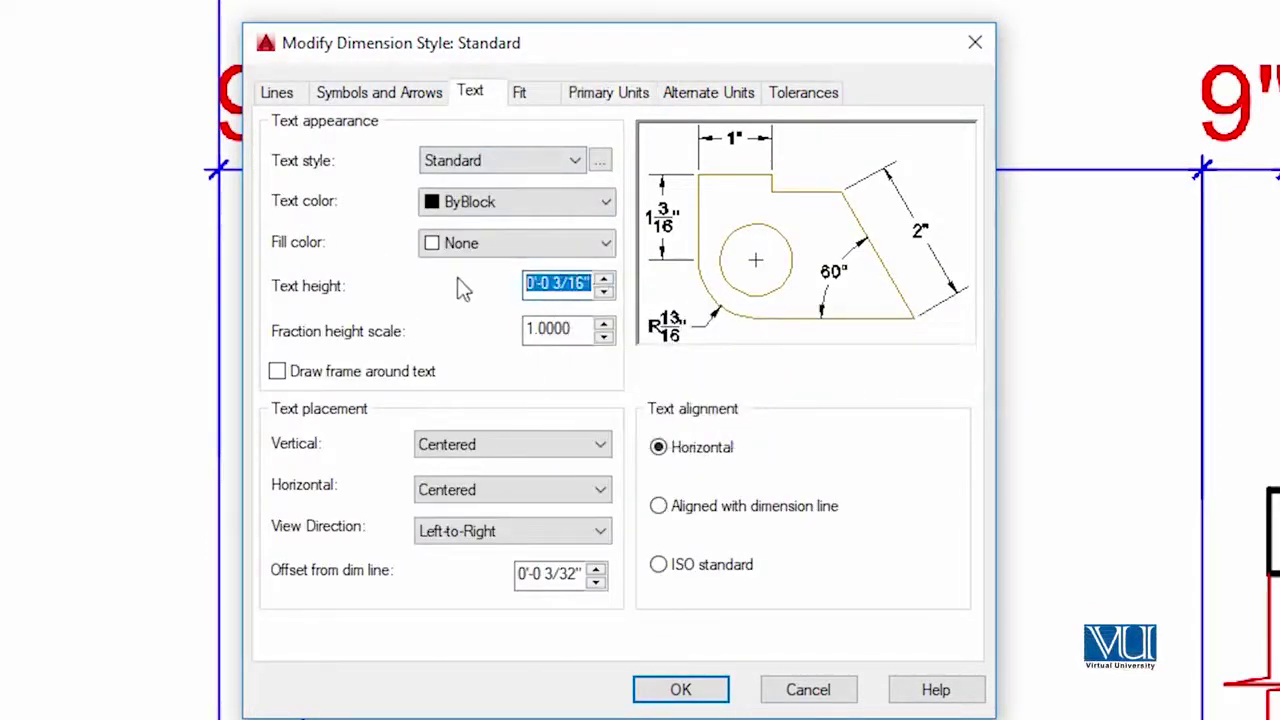
type("20")
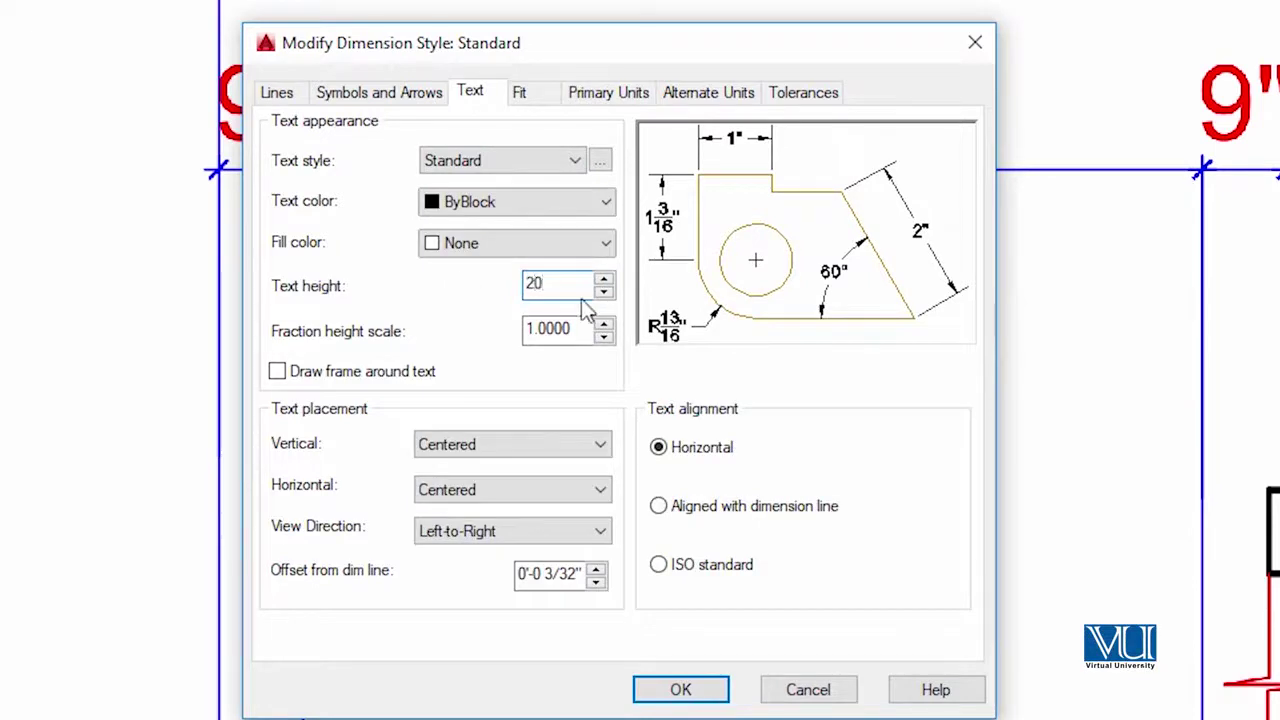
key("BackSpace")
key("BackSpace")
left_click(718, 692)
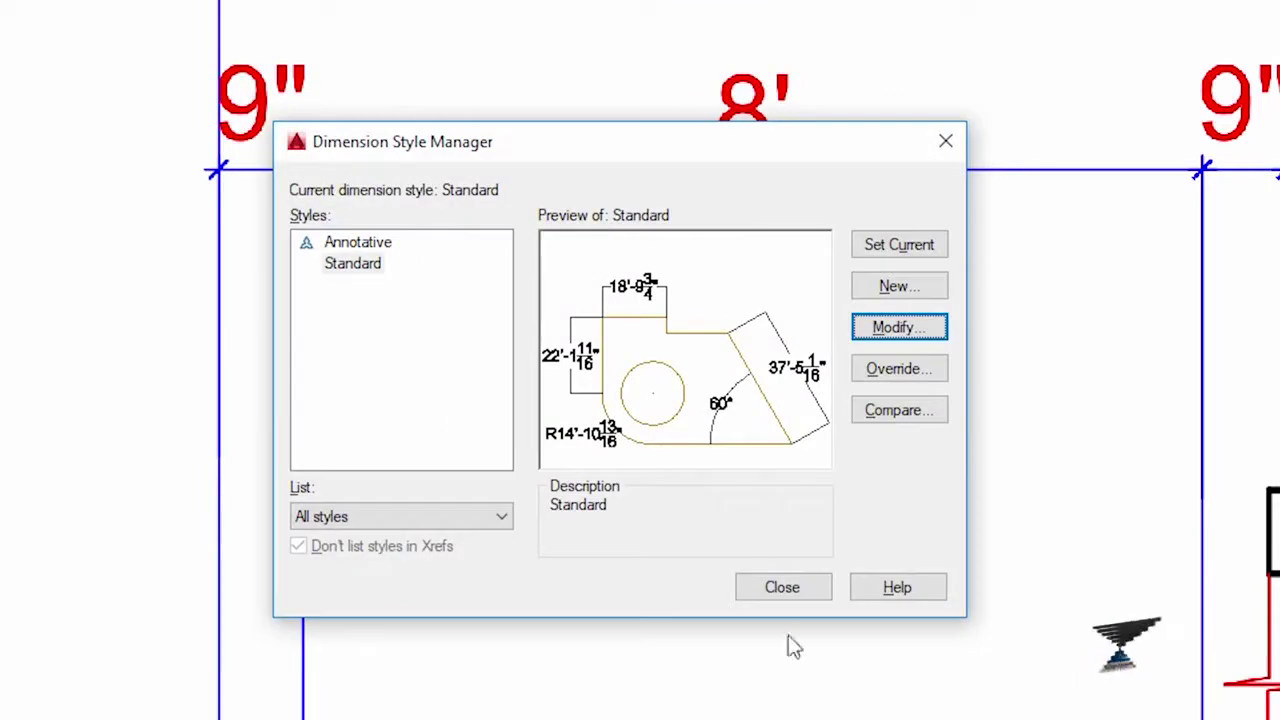
left_click(782, 588)
scroll(329, 166, "up", 5)
scroll(334, 400, "down", 4)
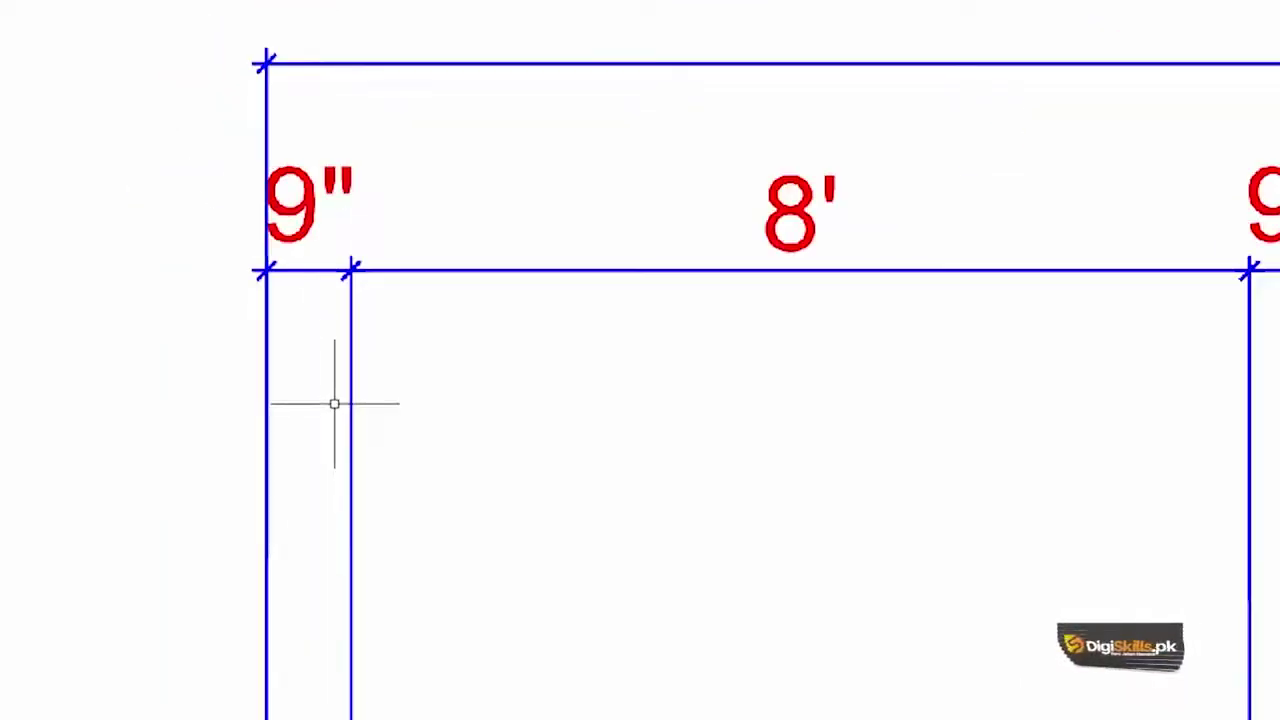
scroll(341, 410, "down", 2)
middle_click_drag(366, 623, 371, 537)
scroll(280, 500, "up", 2)
scroll(303, 520, "up", 3)
Dimension the top-left 9" wall with DLI, giving a 7'-6 5/16" reading.
middle_click_drag(314, 263, 289, 596)
middle_click_drag(291, 300, 291, 457)
scroll(269, 277, "up", 3)
middle_click_drag(294, 171, 229, 480)
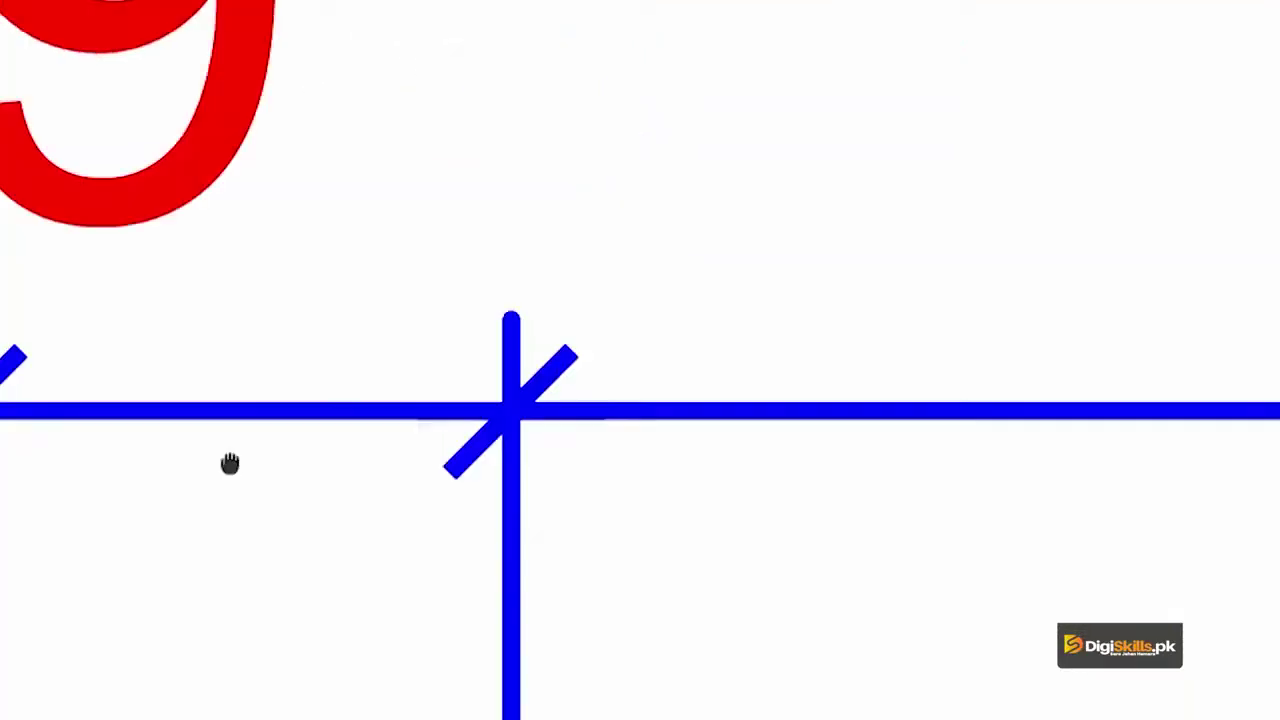
middle_click_drag(228, 338, 414, 333)
type("D")
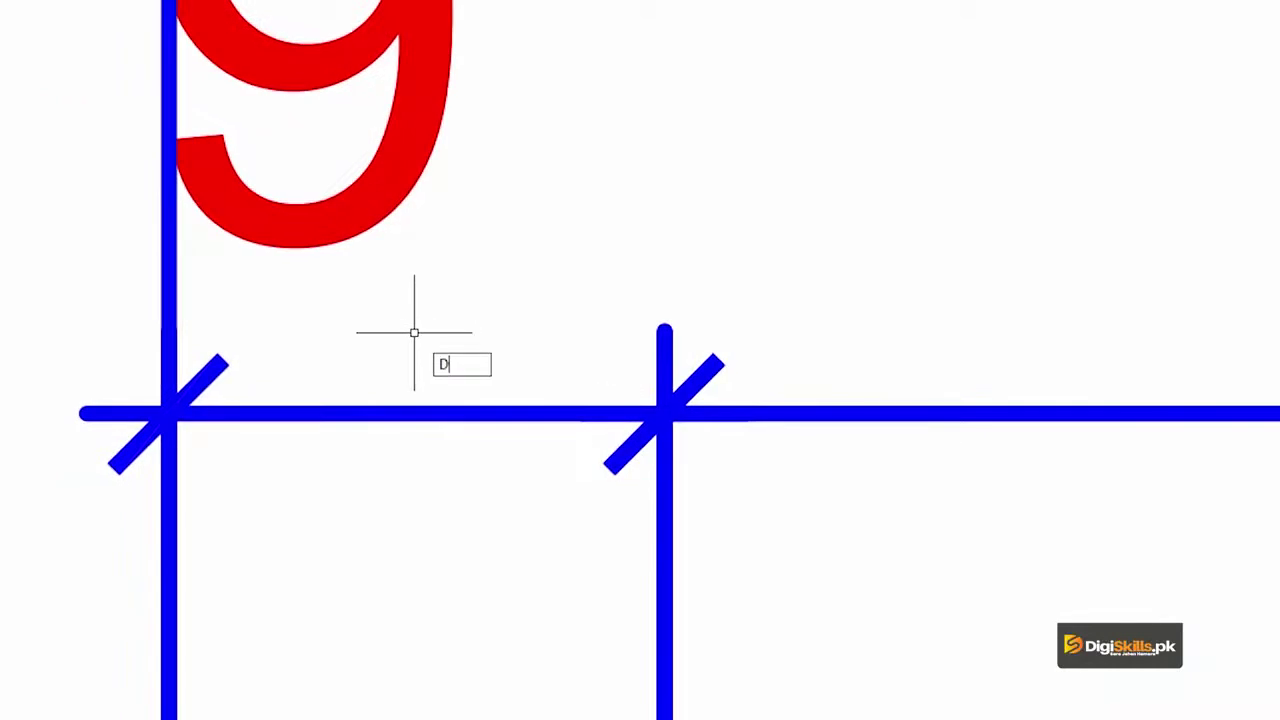
type("LI")
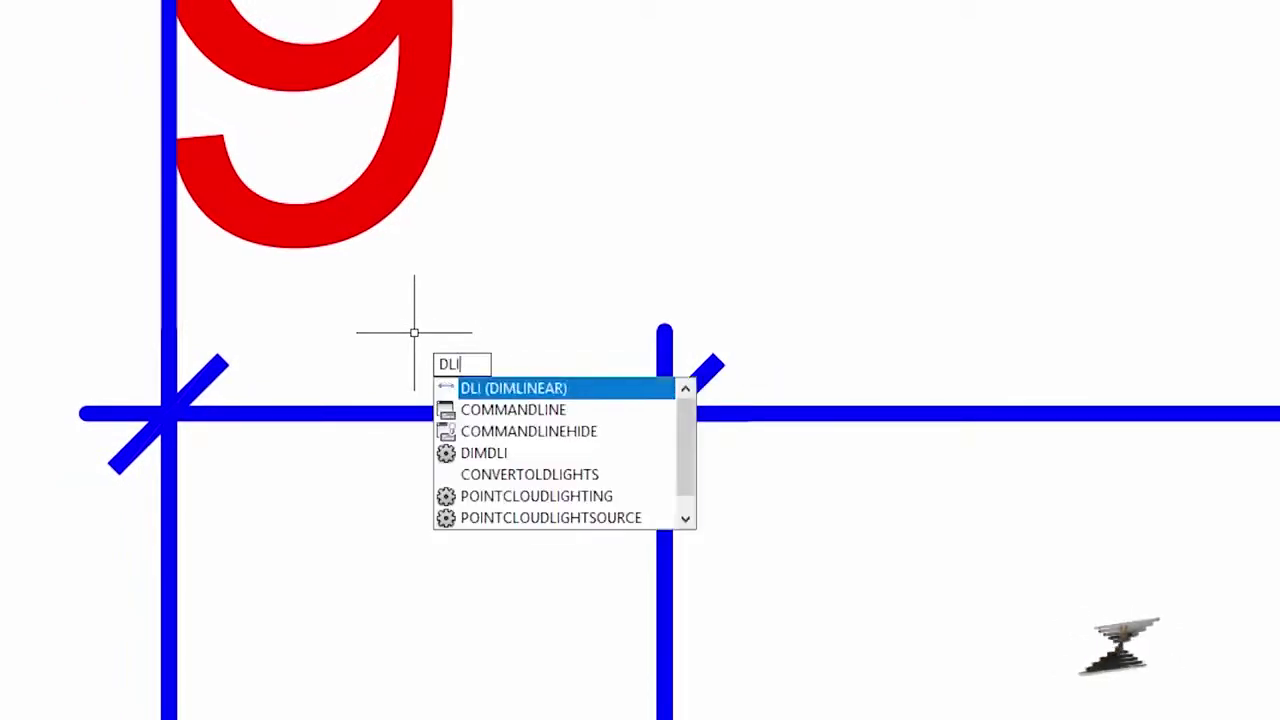
key("Return")
scroll(165, 411, "up", 4)
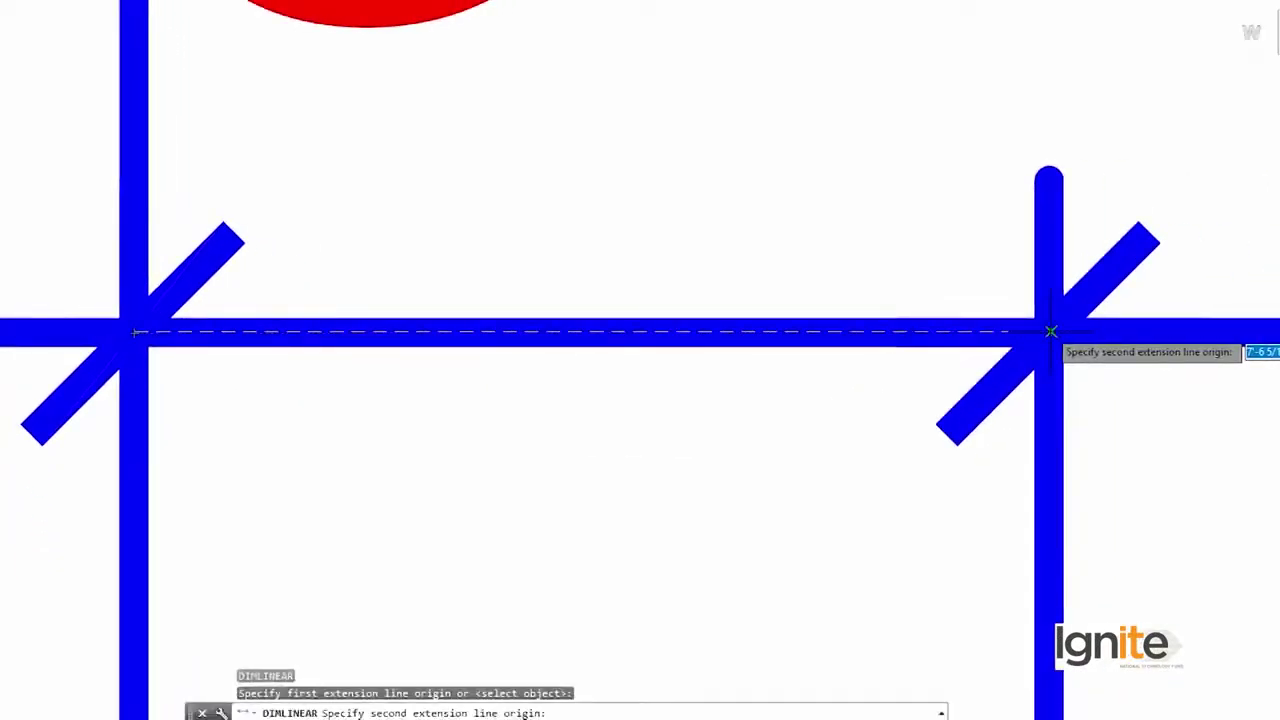
left_click(1051, 331)
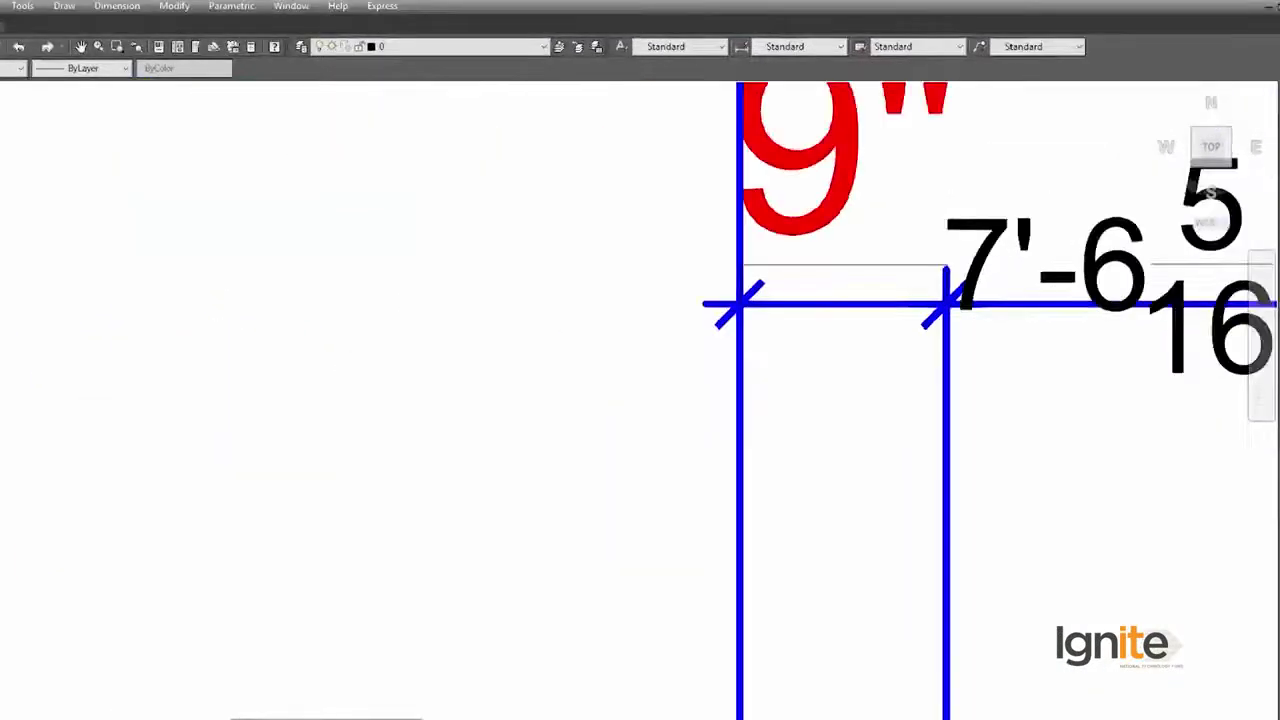
scroll(489, 355, "down", 2)
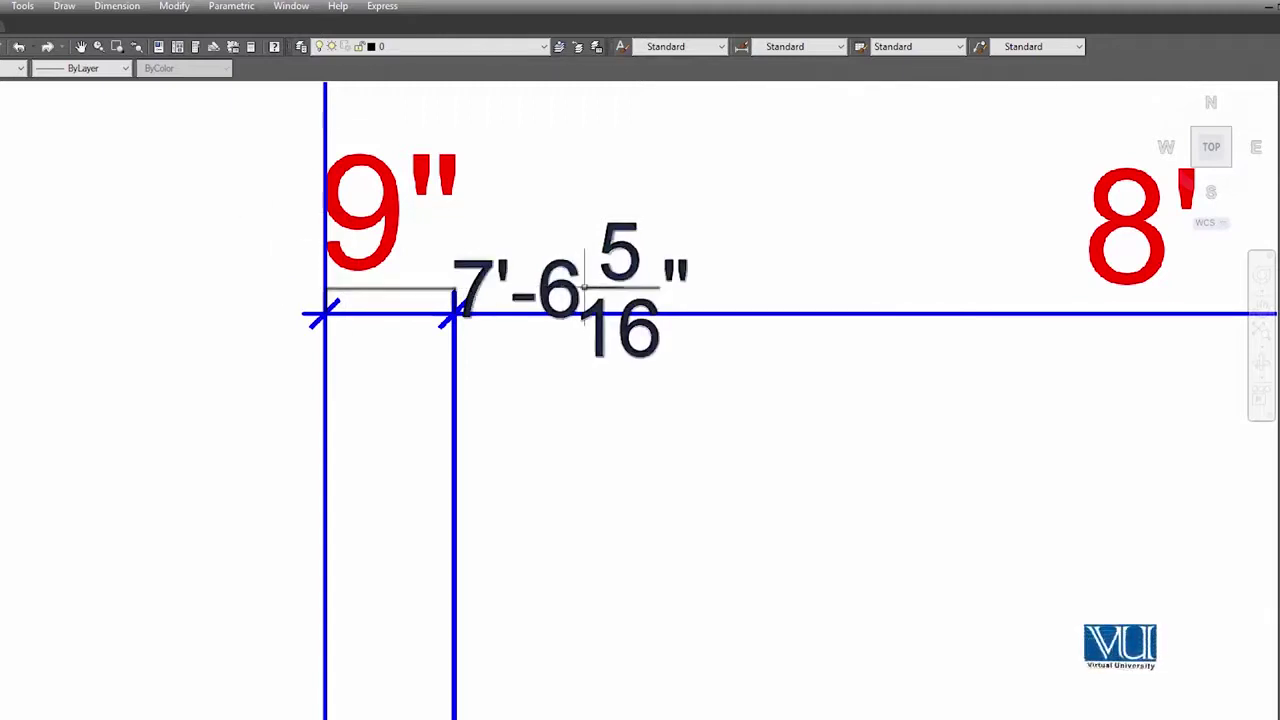
scroll(583, 288, "down", 2)
scroll(583, 290, "down", 4)
middle_click_drag(580, 294, 505, 306)
scroll(490, 285, "up", 2)
scroll(471, 284, "up", 4)
double_click(436, 318)
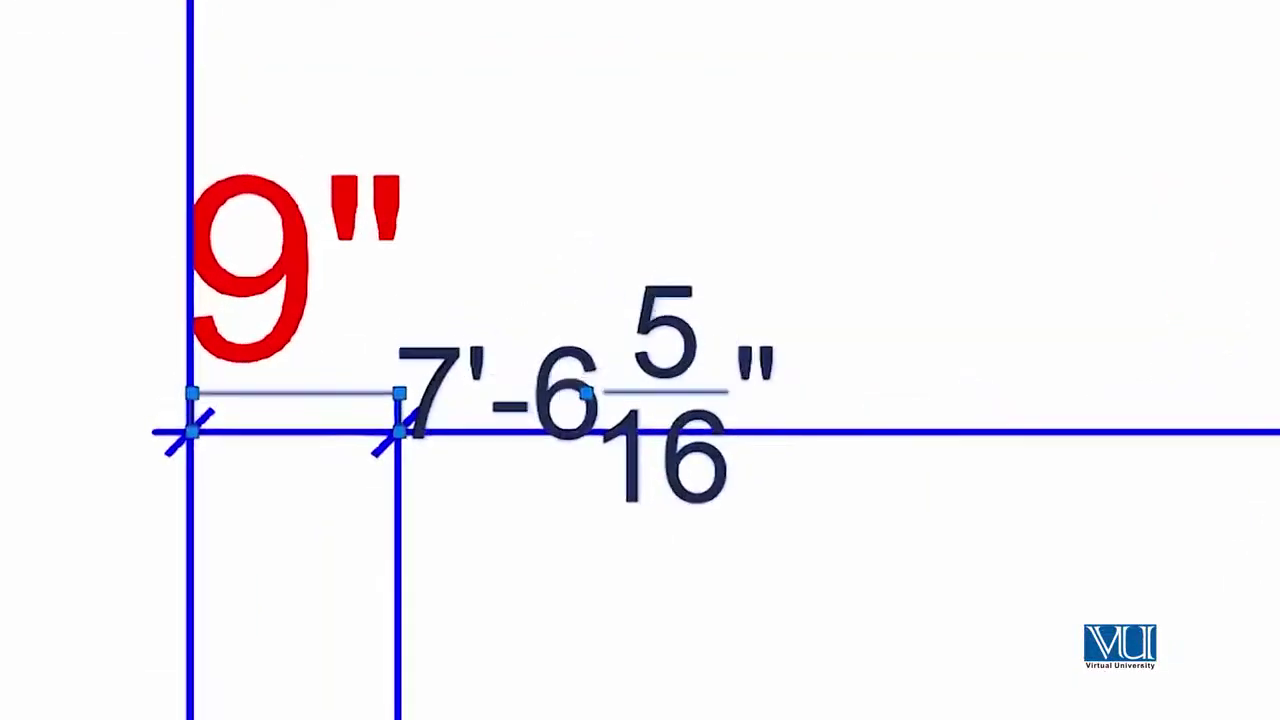
right_click(610, 408)
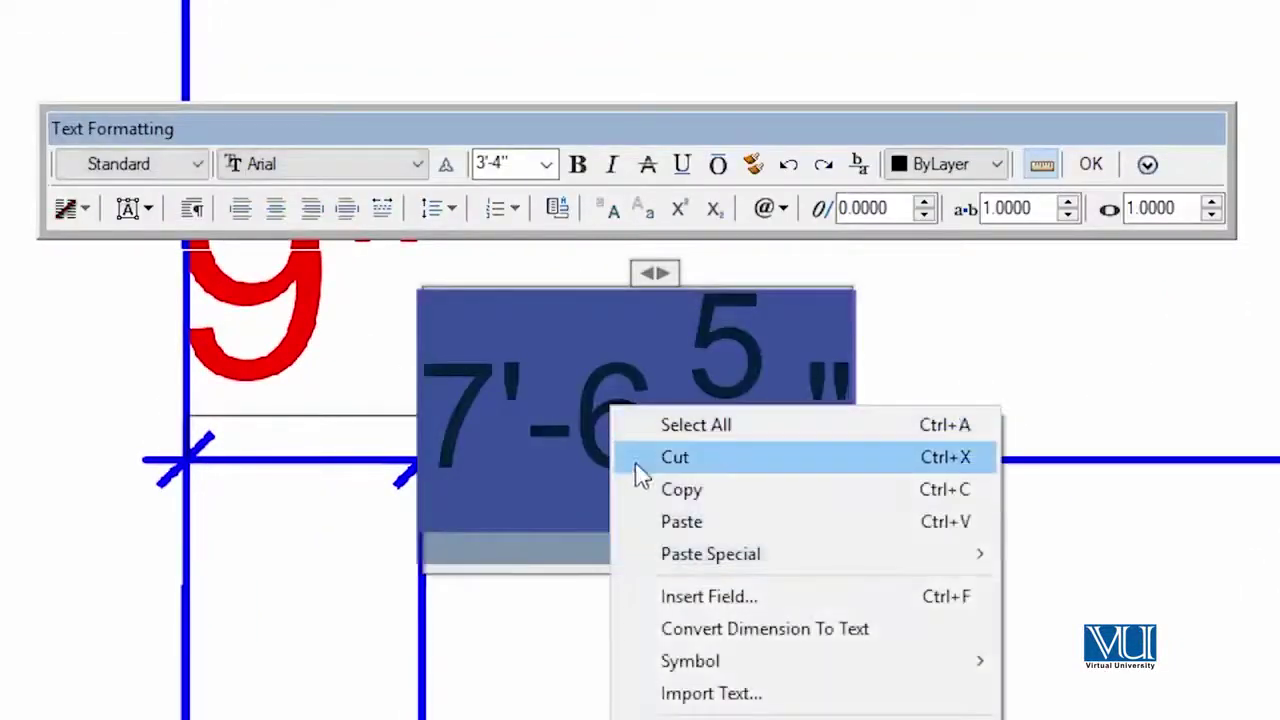
left_click(650, 489)
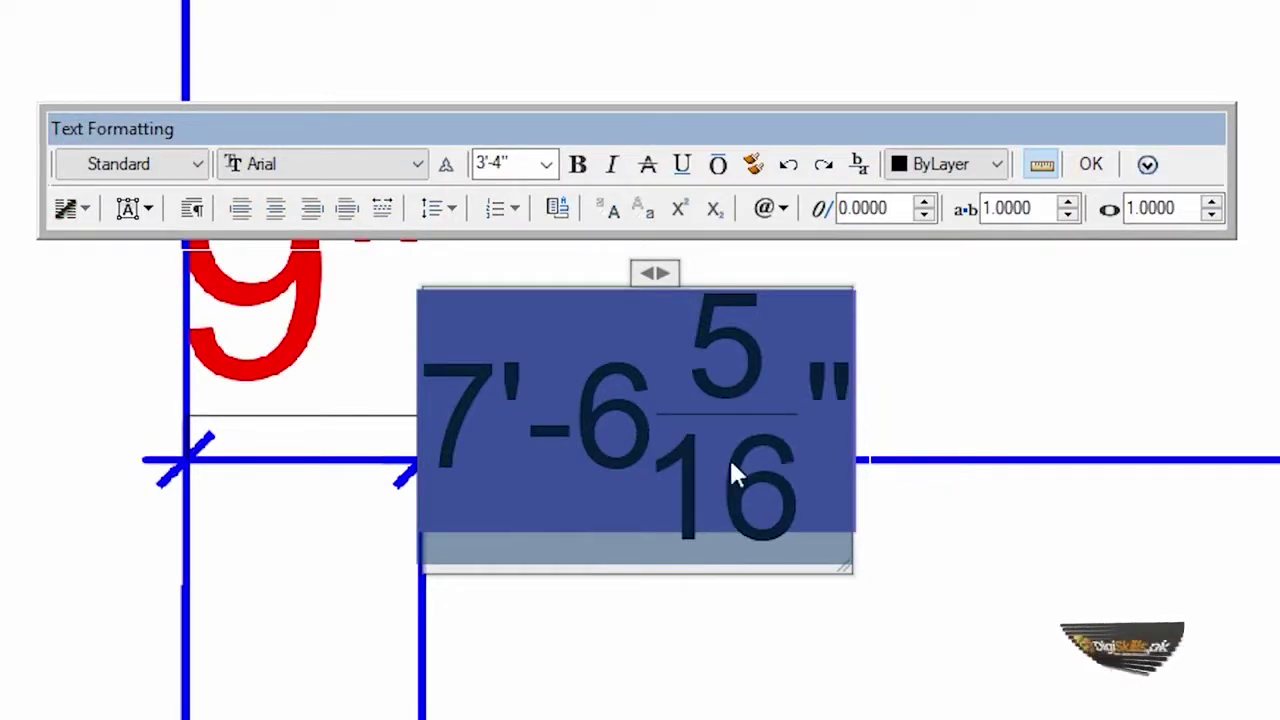
scroll(587, 442, "down", 2)
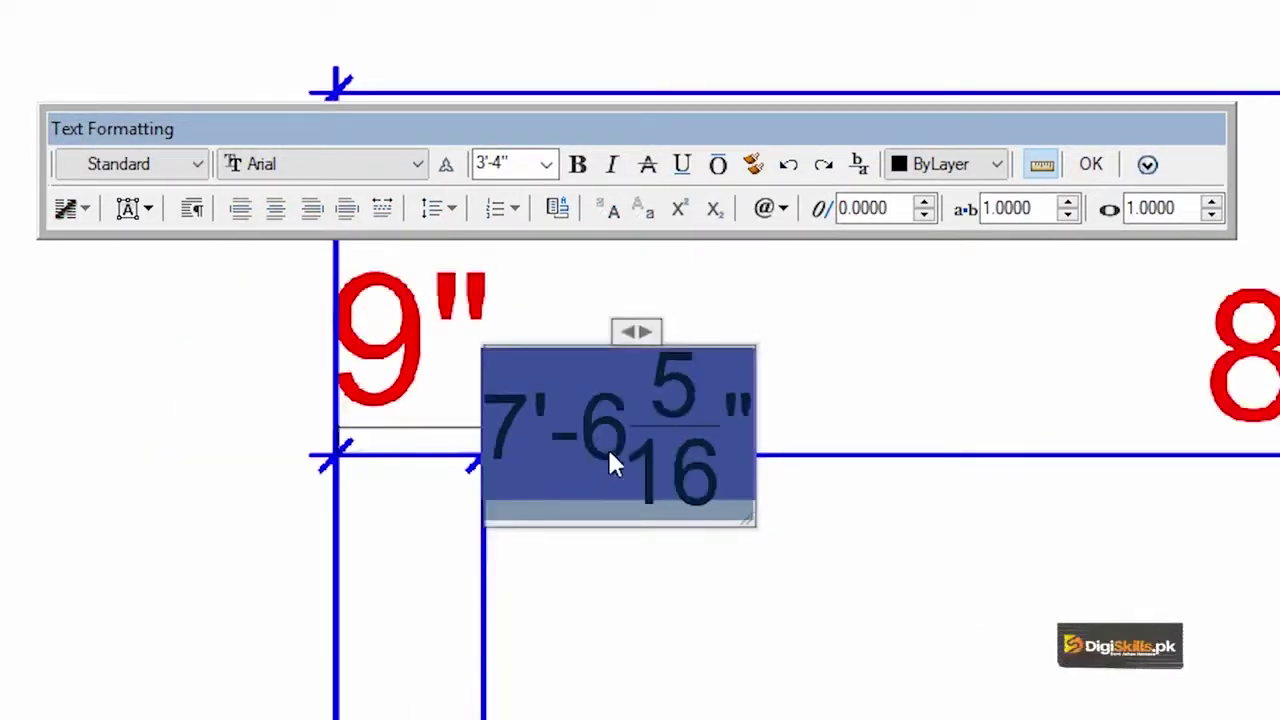
right_click(612, 436)
left_click(694, 520)
left_click(695, 524)
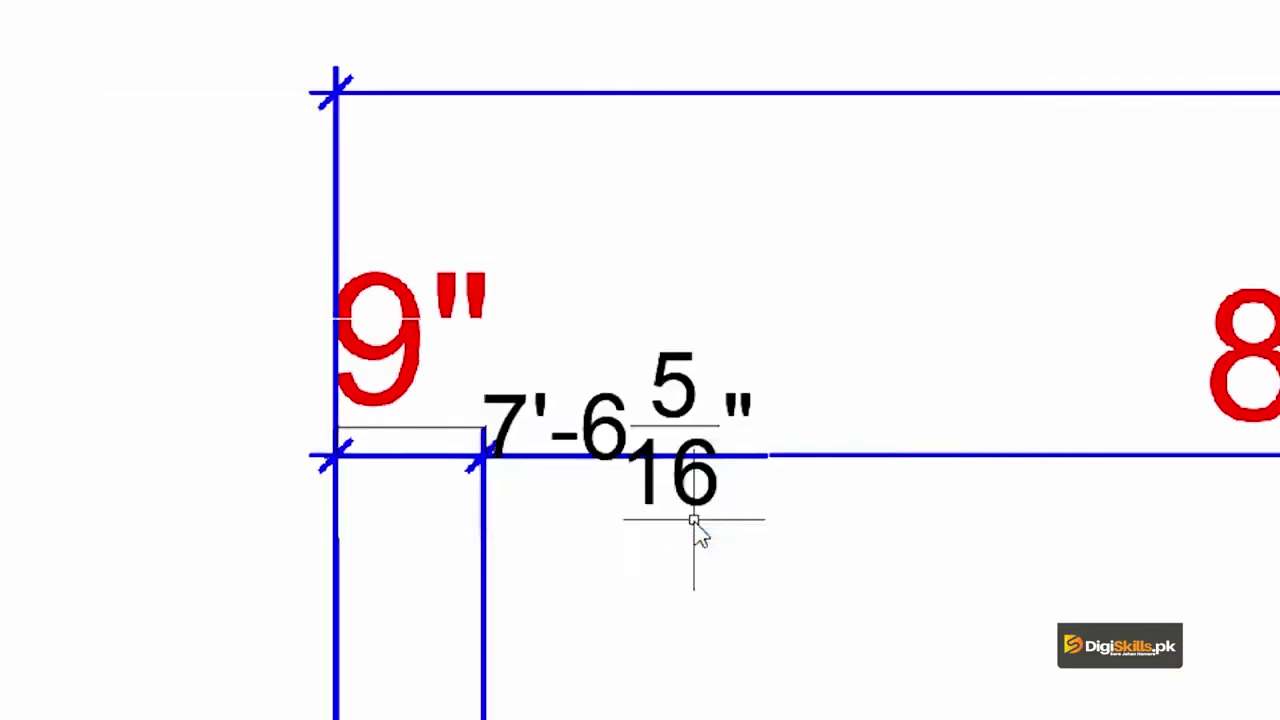
Start SCALE on the drawing's outer border, using its top-left corner as base point.
middle_click_drag(694, 520, 694, 377)
type("SC")
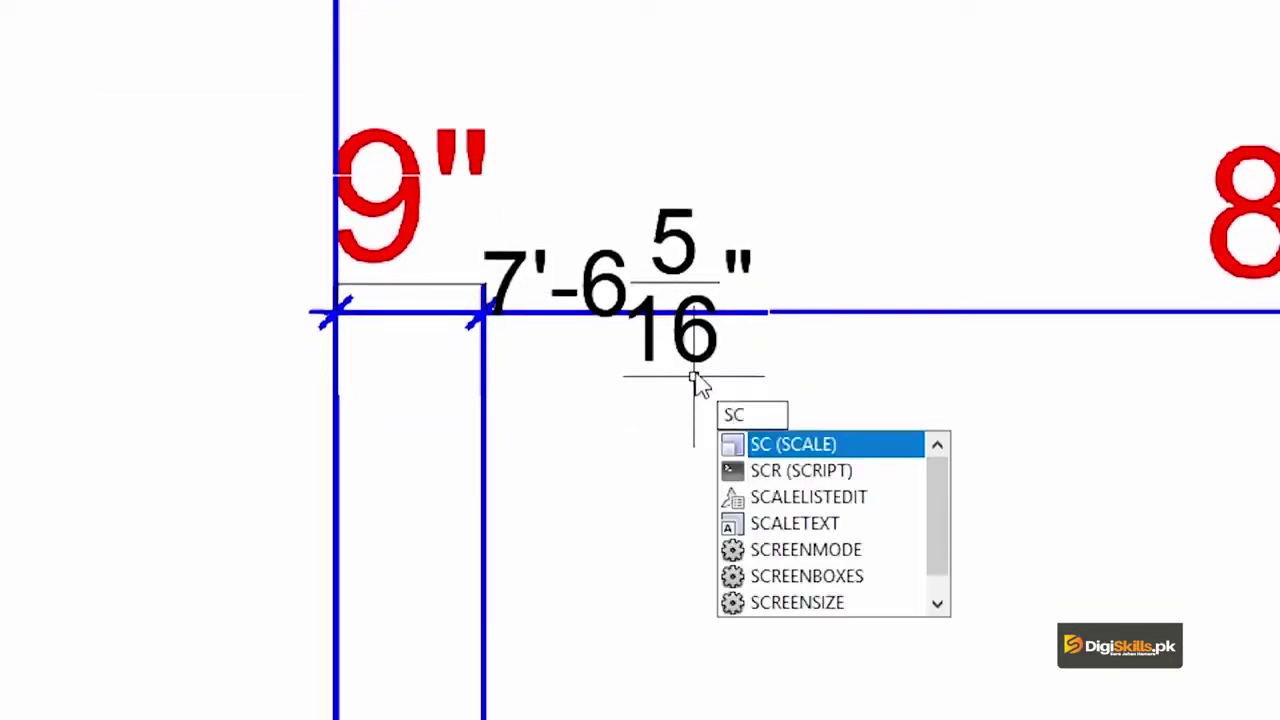
key("Return")
scroll(694, 380, "down", 5)
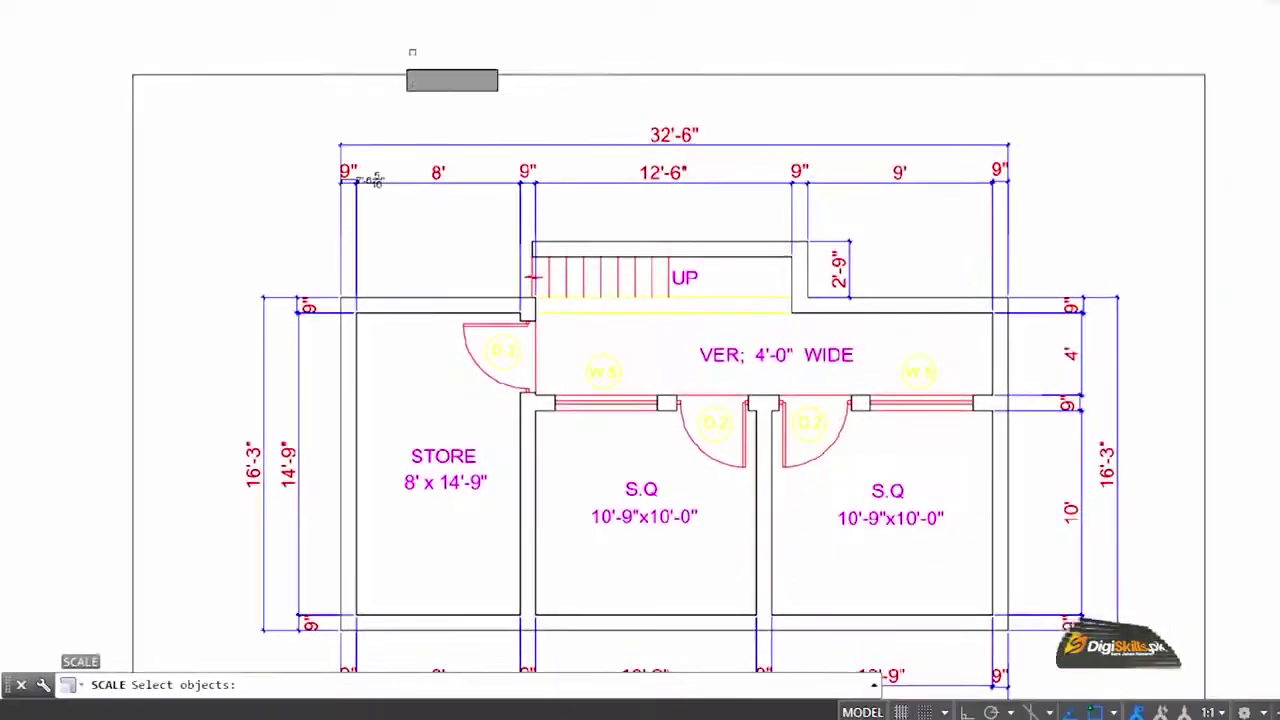
left_click(455, 73)
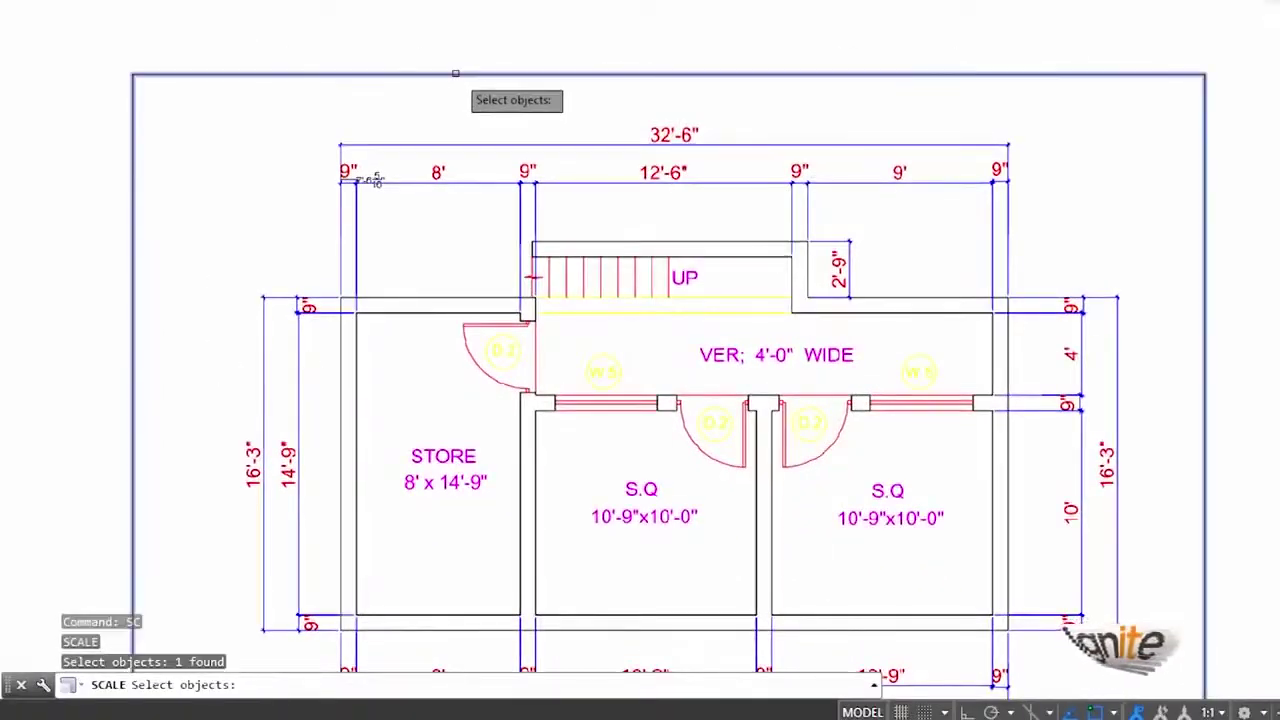
key("Return")
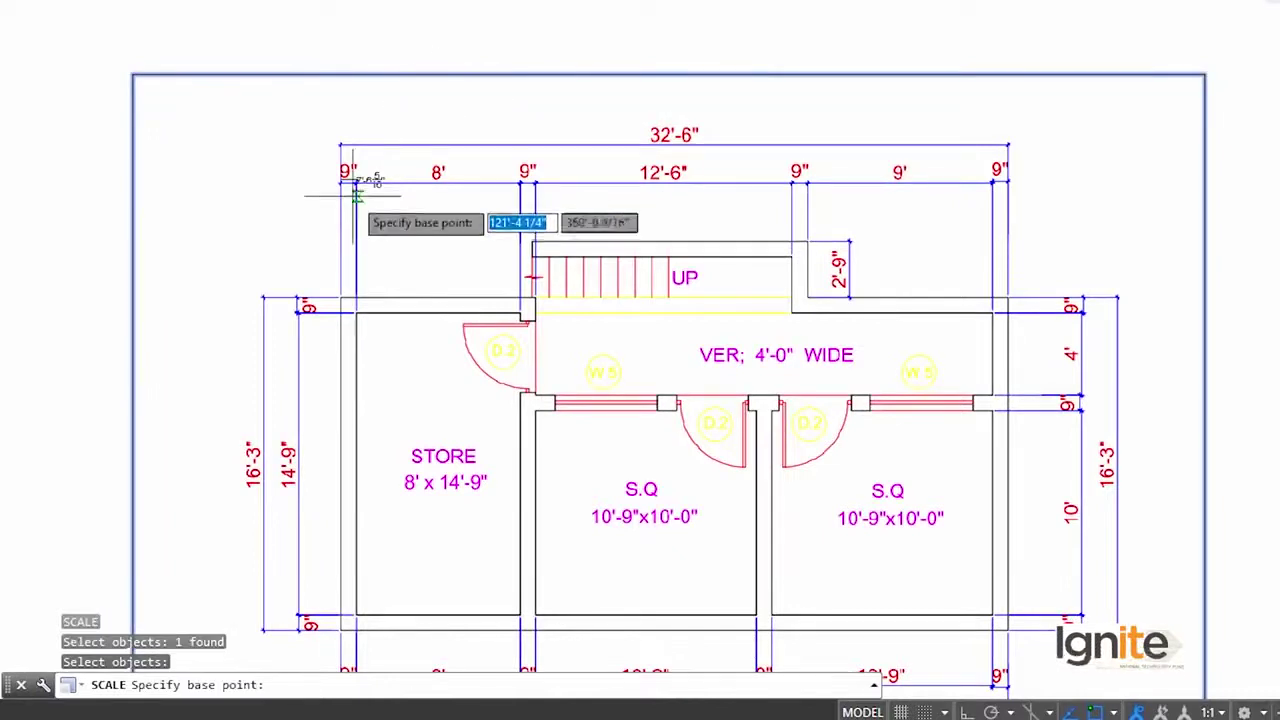
left_click(133, 74)
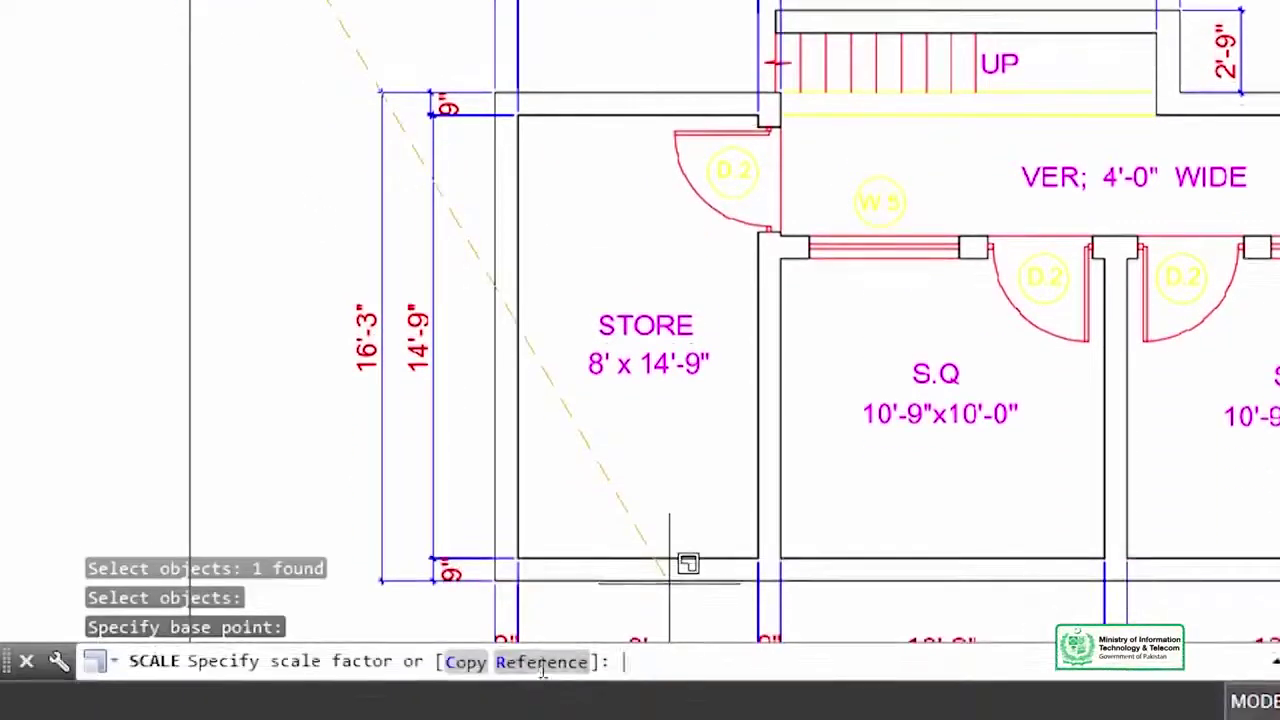
Scale by reference, pasting 7'-6 5/16" as reference length and 9 as new length.
left_click(542, 664)
type("R")
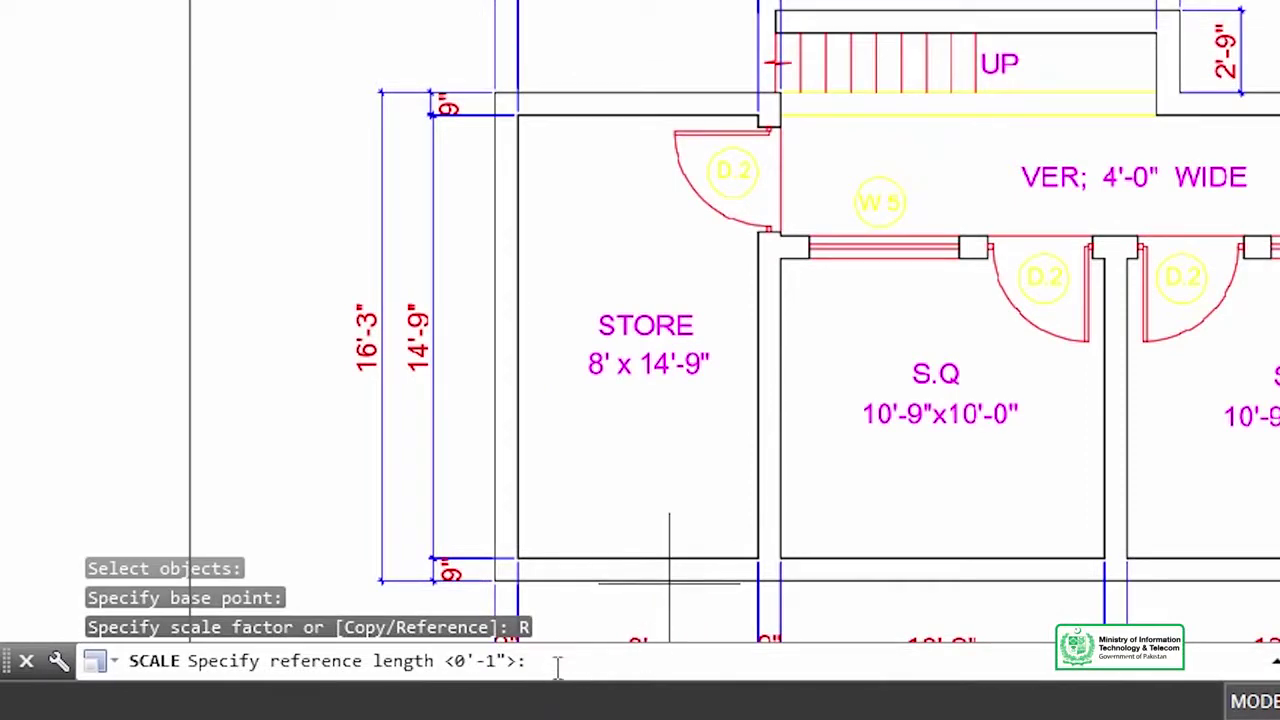
right_click(560, 661)
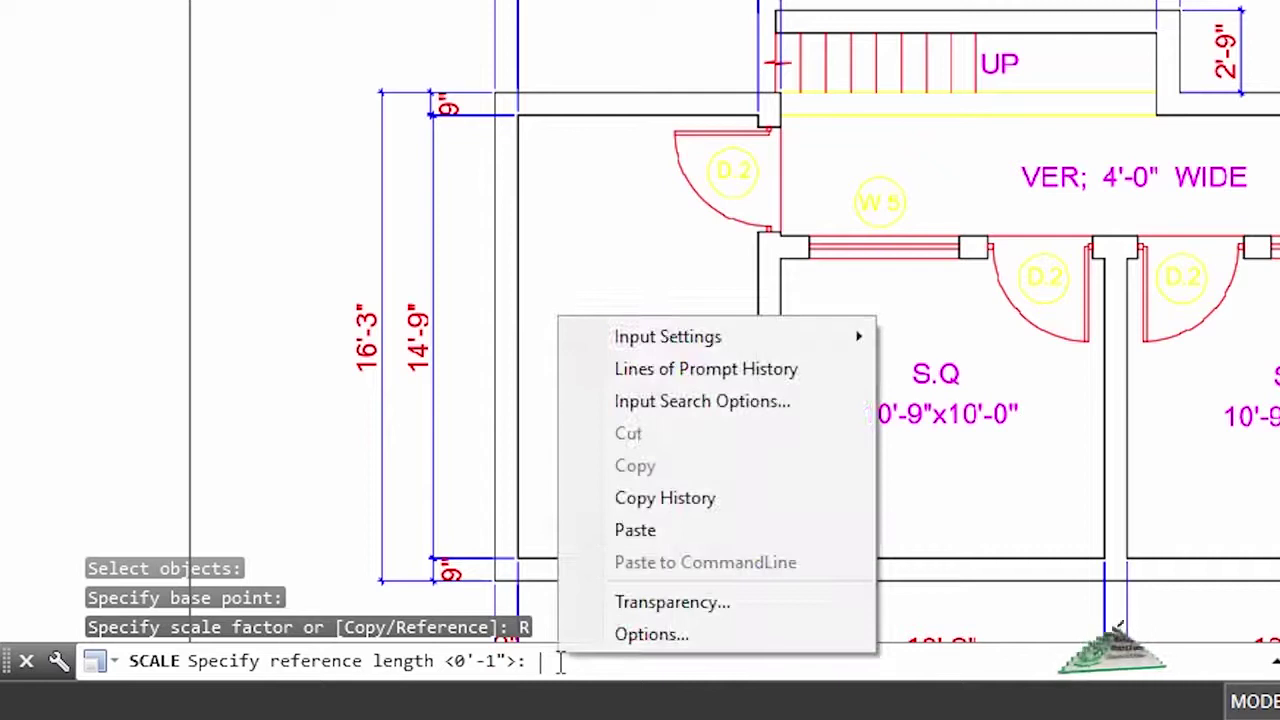
left_click(633, 530)
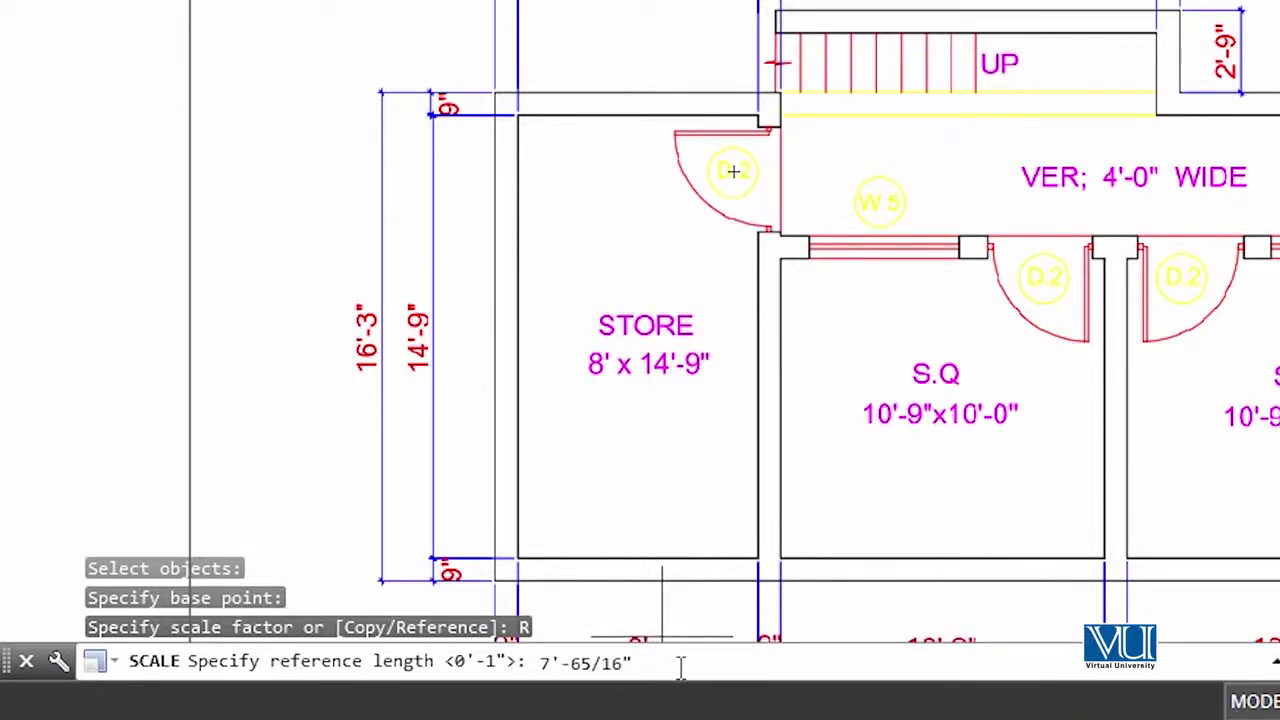
key("Return")
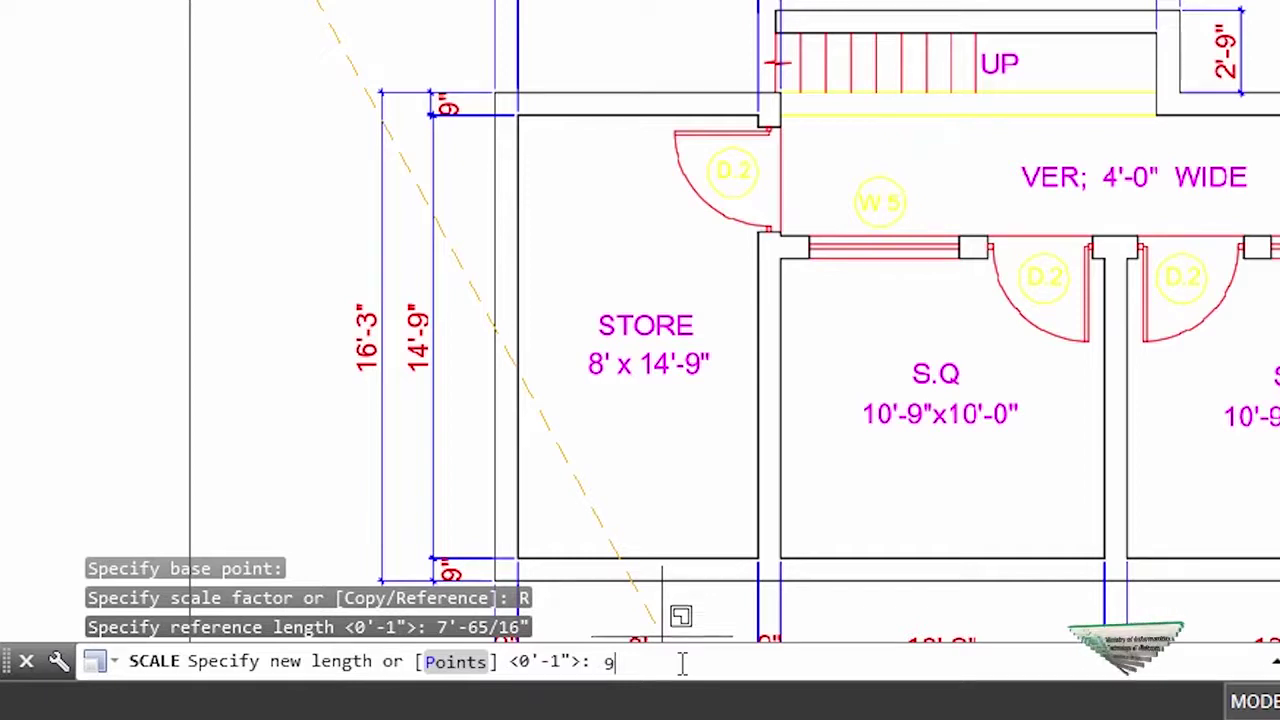
key("Return")
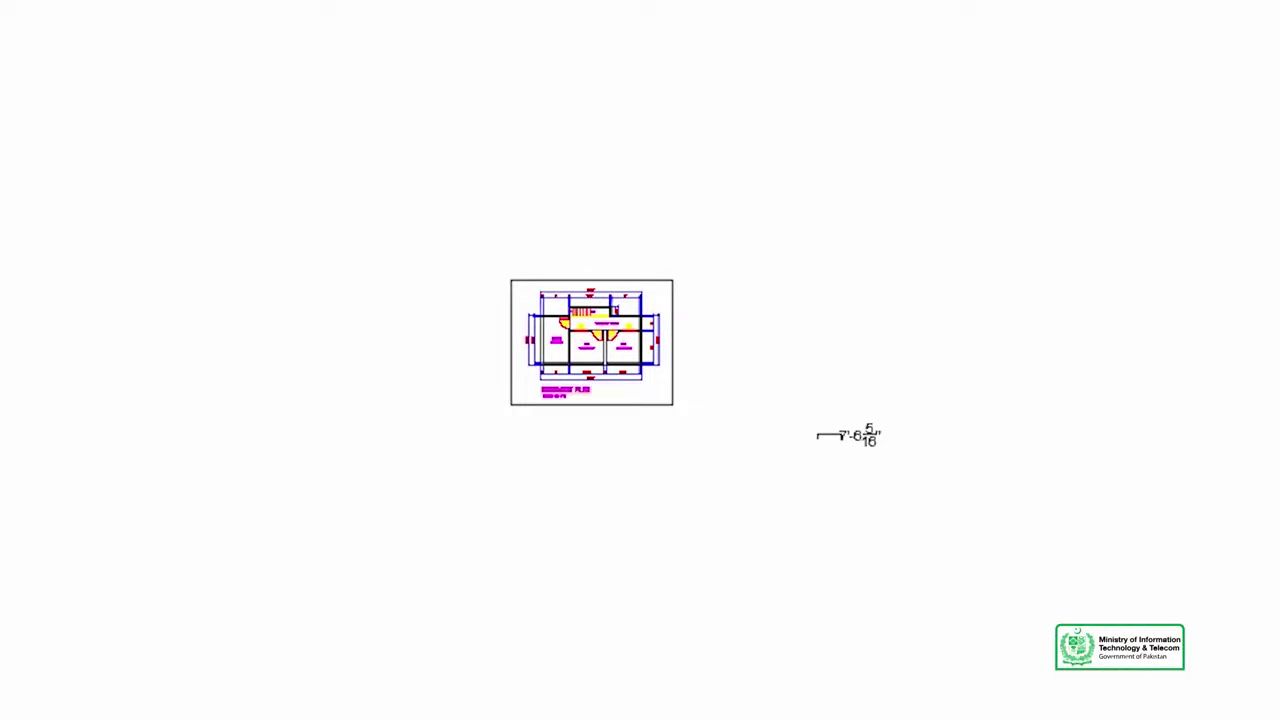
Dimension the top-left wall between its left and right intersections, reading 9 1/4".
scroll(637, 325, "up", 3)
scroll(377, 343, "up", 2)
scroll(377, 343, "up", 3)
scroll(463, 436, "up", 2)
scroll(463, 436, "up", 2)
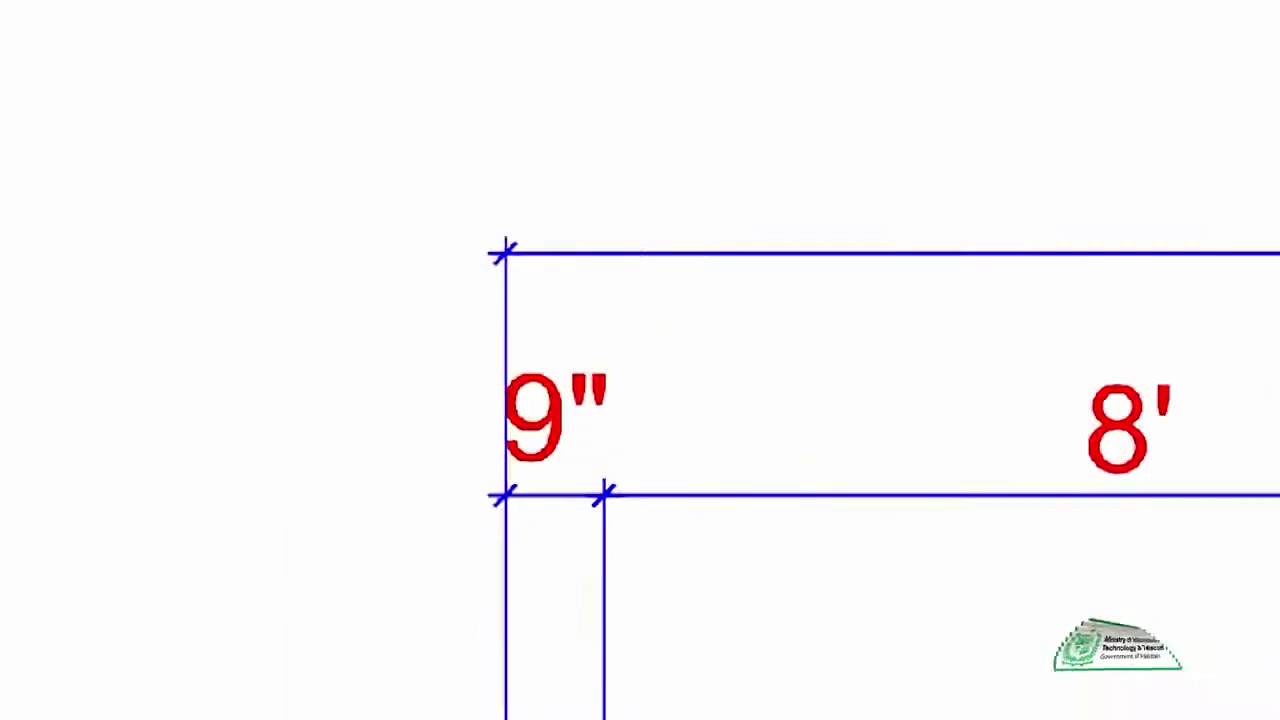
scroll(640, 531, "up", 3)
scroll(654, 534, "up", 1)
scroll(655, 537, "down", 1)
scroll(700, 440, "up", 1)
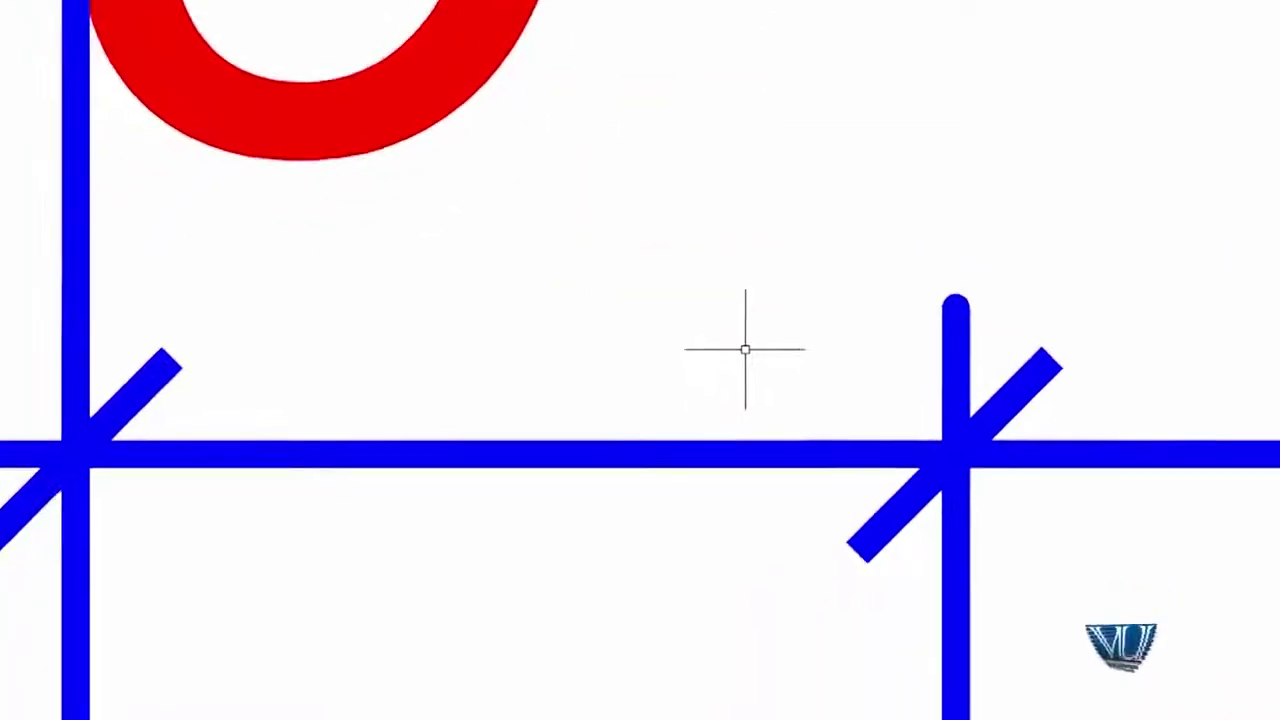
middle_click_drag(743, 349, 797, 240)
type("DLI")
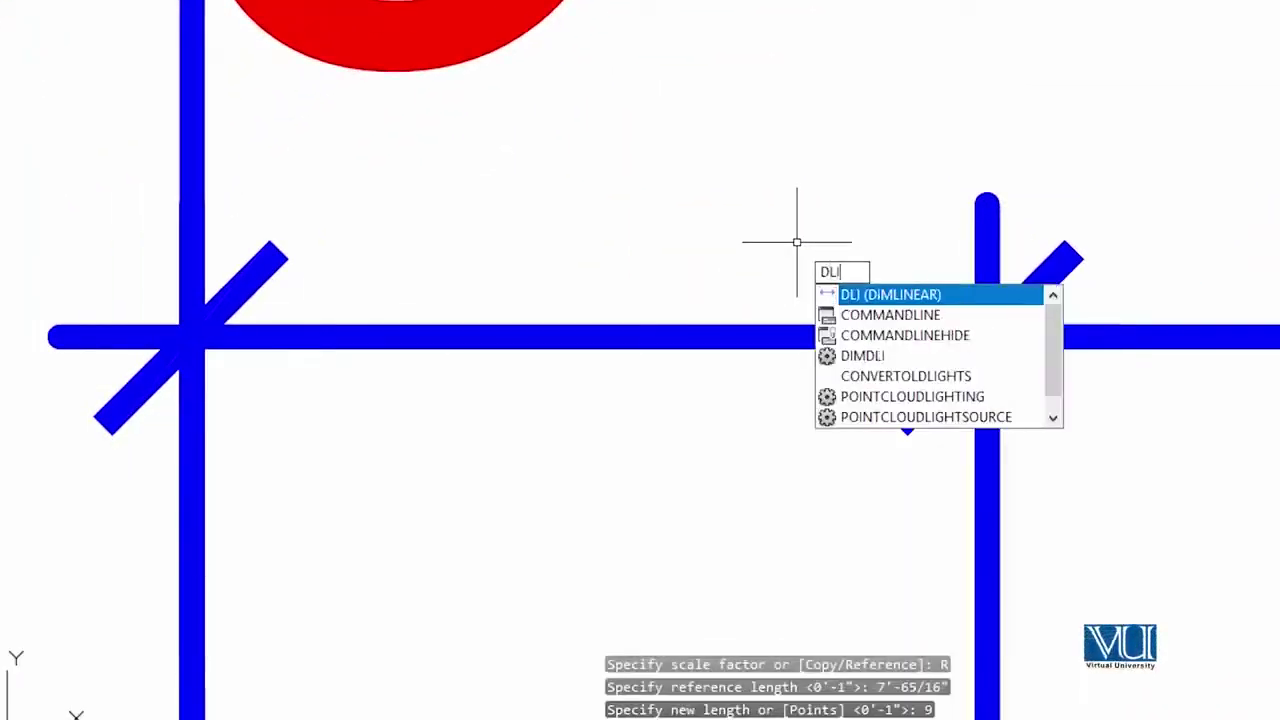
key("Return")
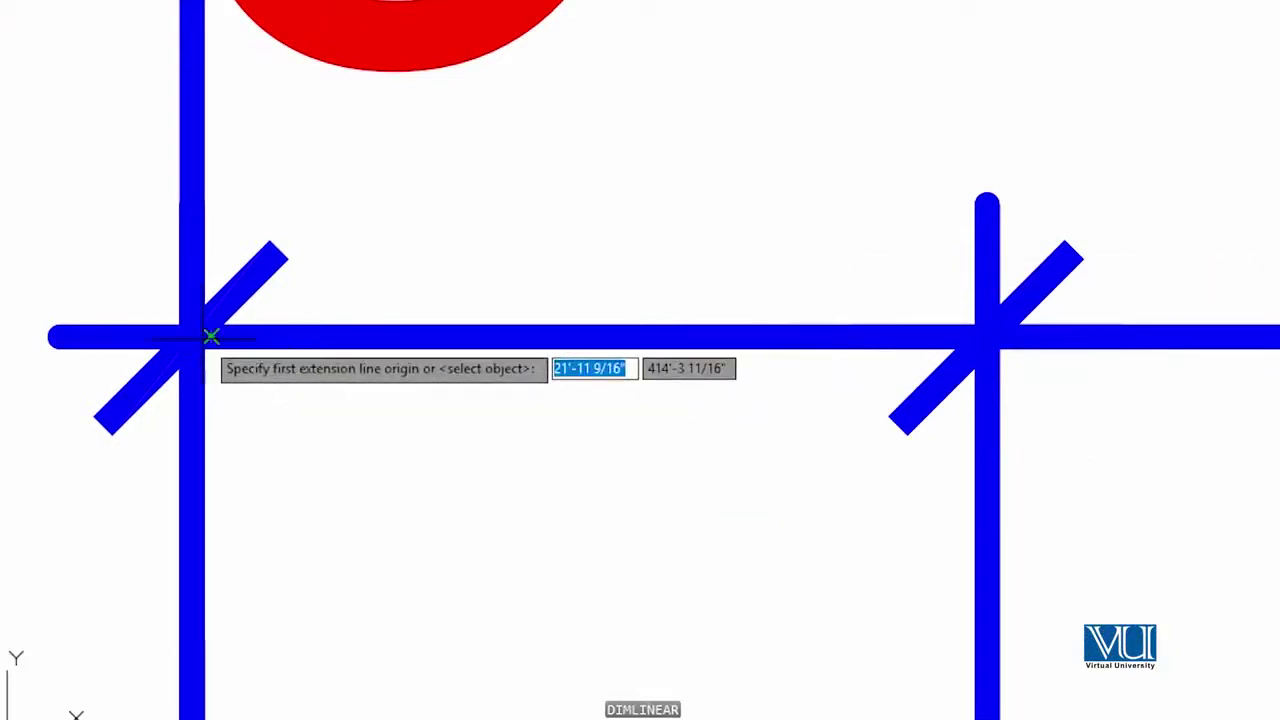
left_click(193, 336)
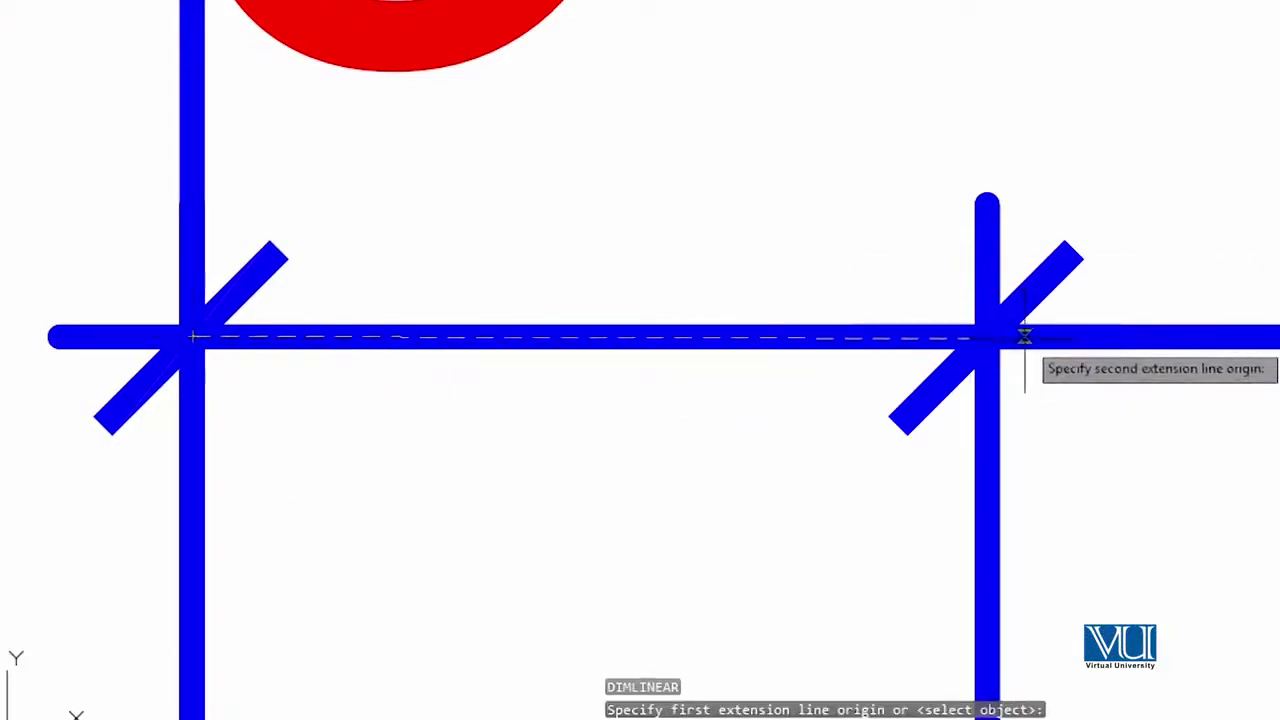
left_click(987, 336)
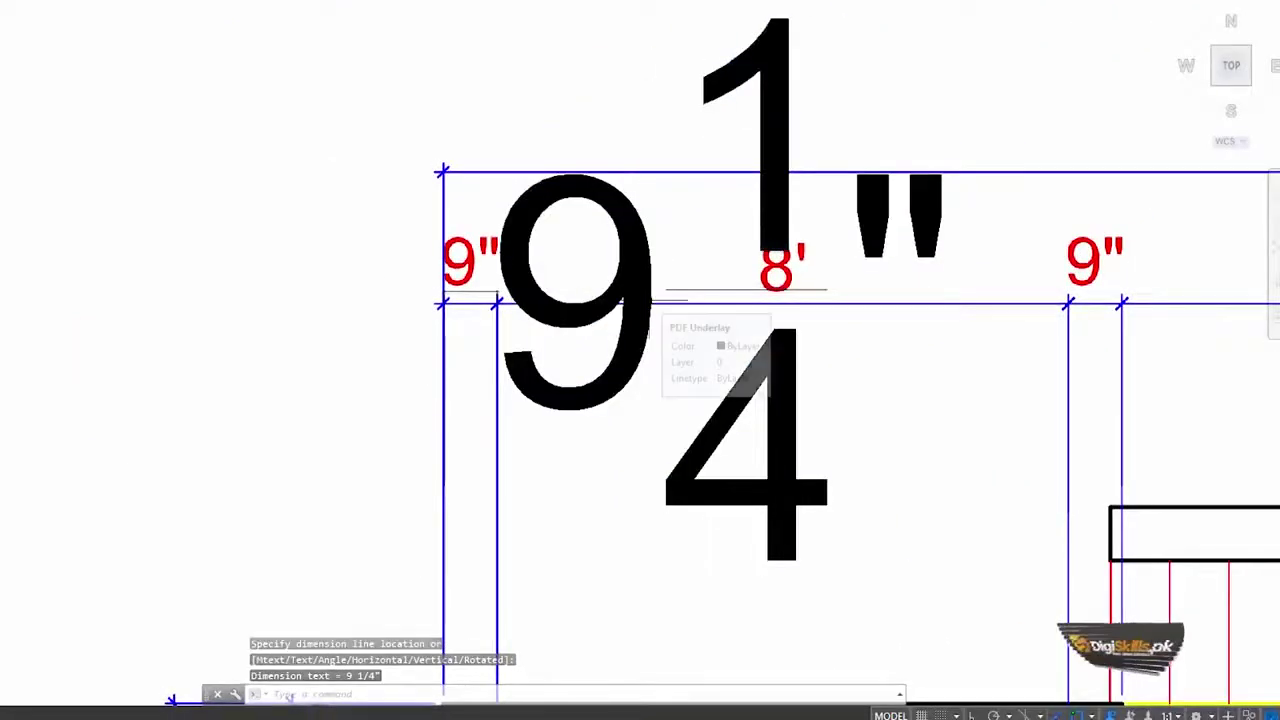
Review the rescaled plan's top dimensions and BASEMENT PLAN title.
mouse_move(748, 290)
middle_mouse_down()
mouse_move(551, 244)
mouse_move(529, 316)
middle_mouse_up()
scroll(591, 256, "down", 2)
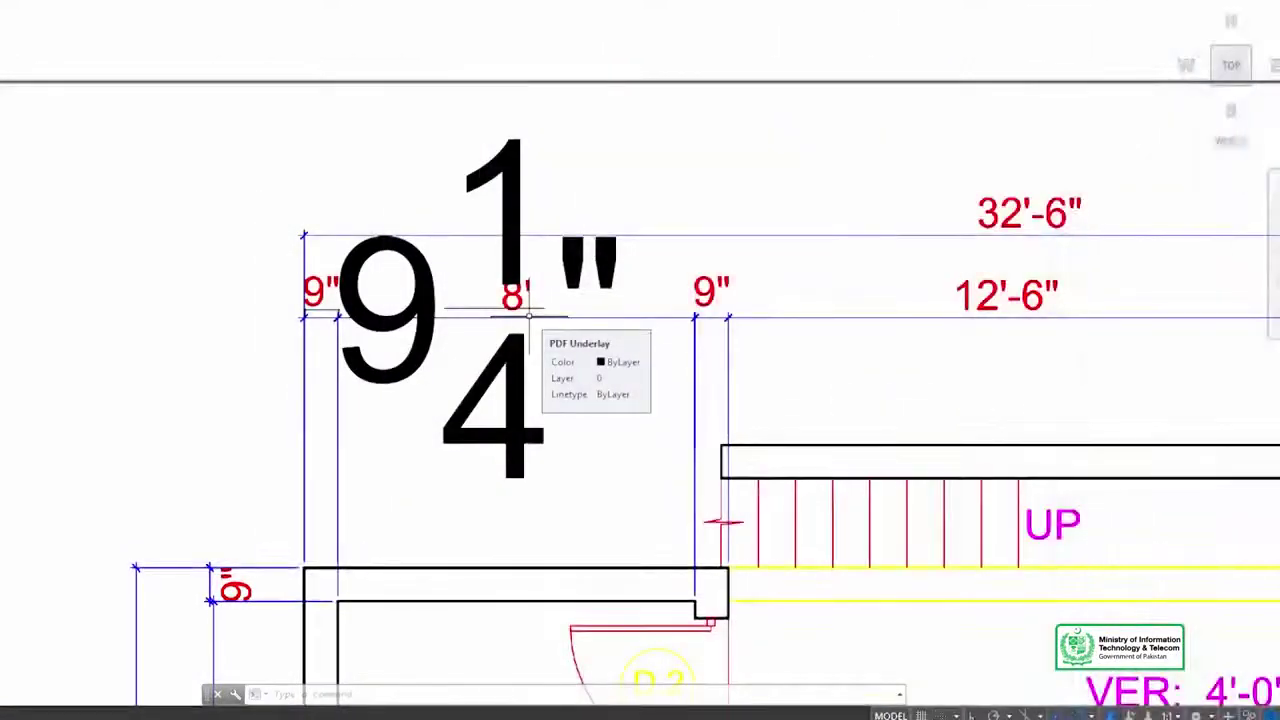
scroll(529, 316, "down", 5)
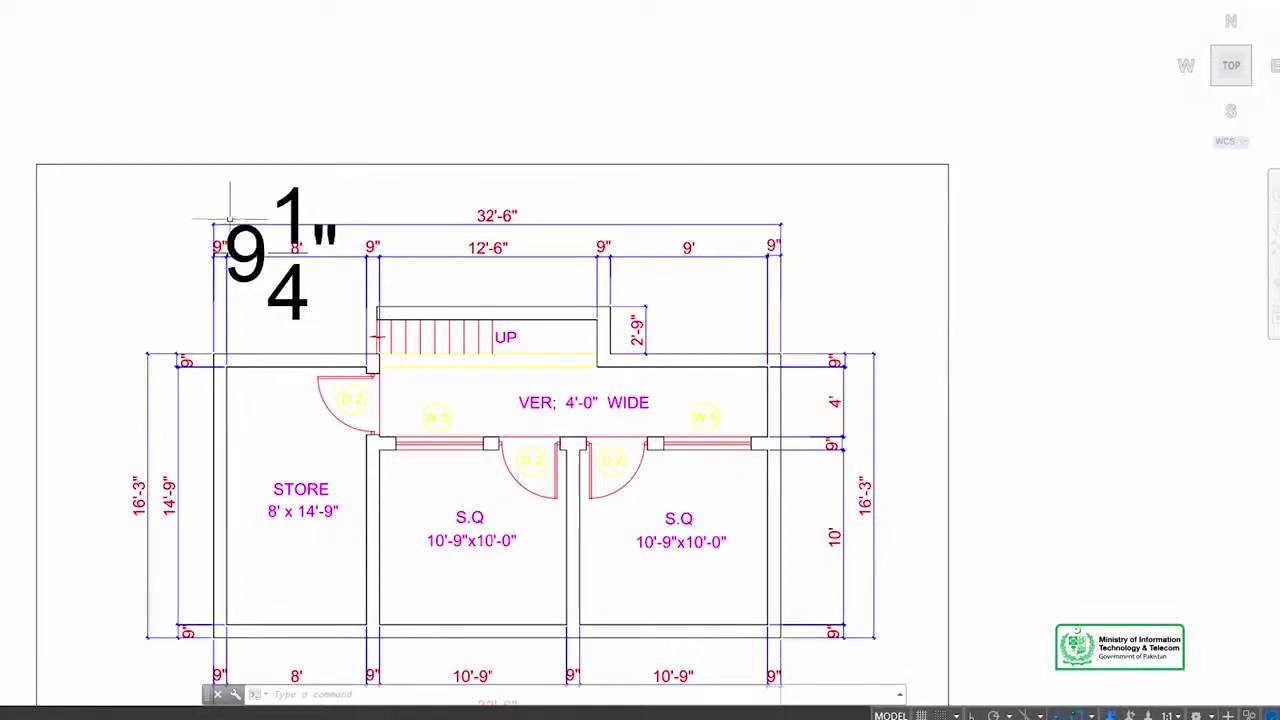
middle_click_drag(766, 257, 727, 150)
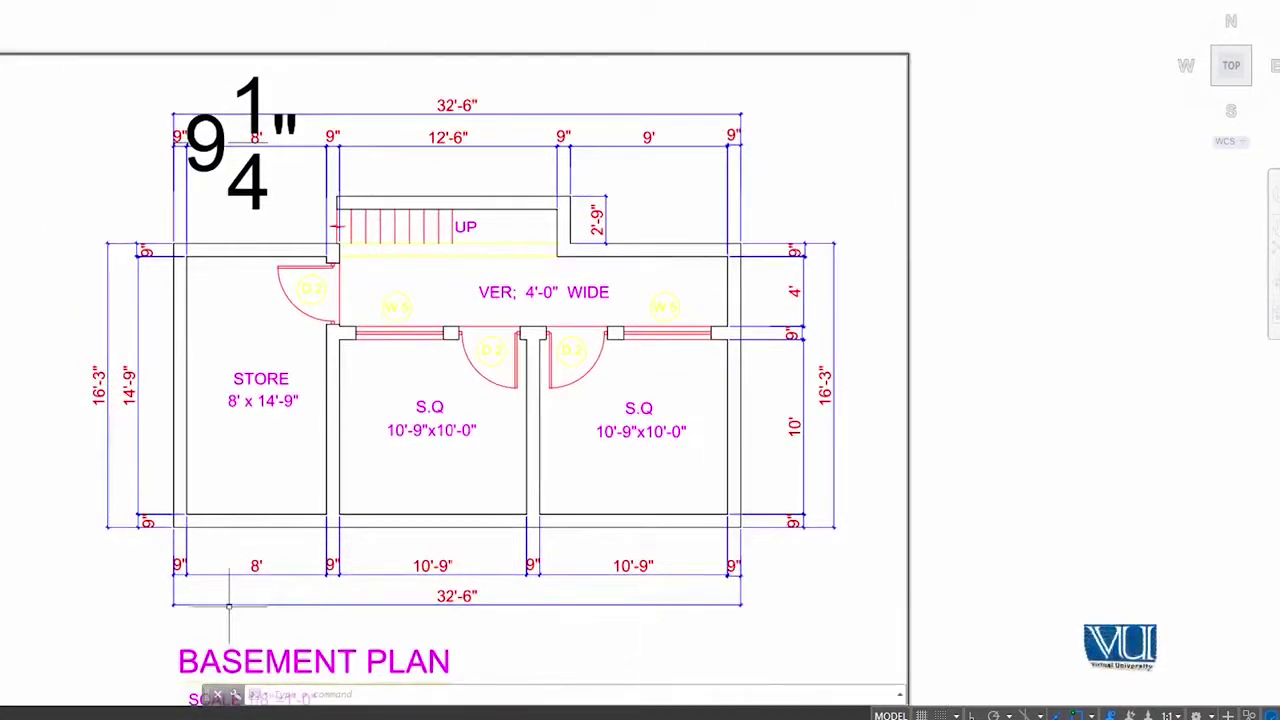
scroll(229, 606, "up", 1)
scroll(191, 517, "up", 4)
scroll(207, 496, "down", 3)
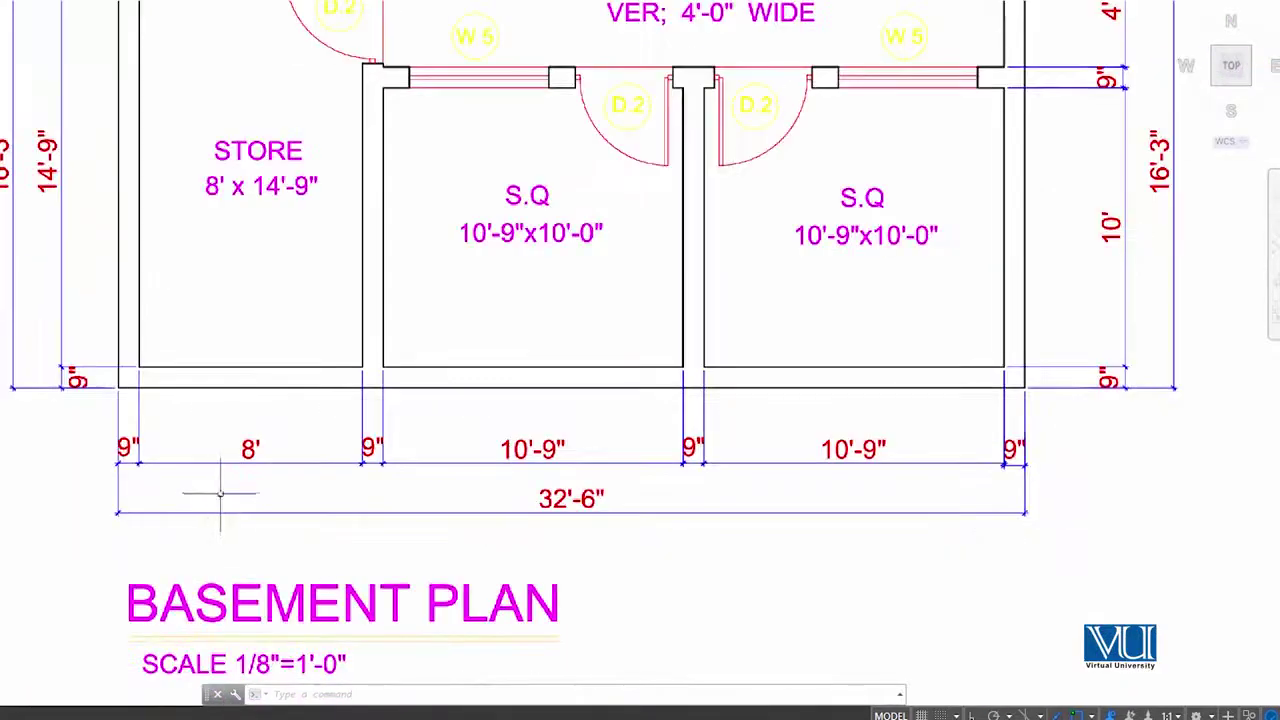
type("L")
Draw a line from the bottom-left to the bottom-right wall corner.
key("Return")
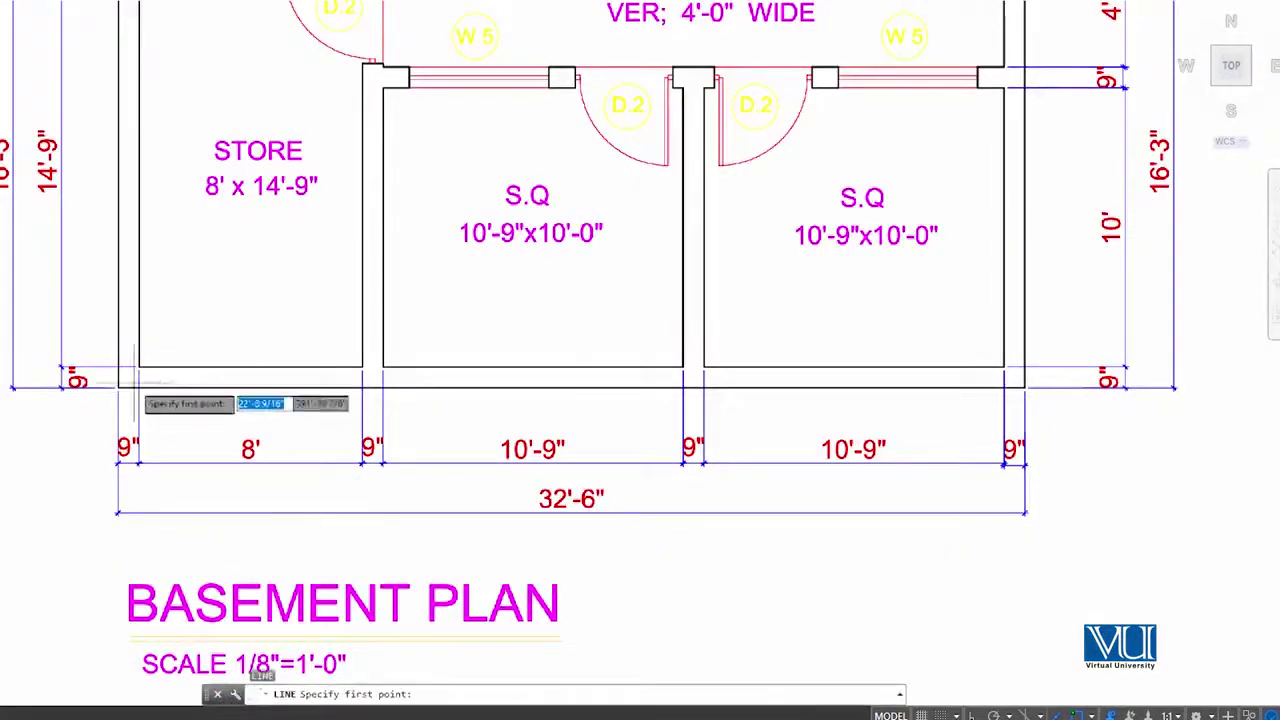
left_click(118, 388)
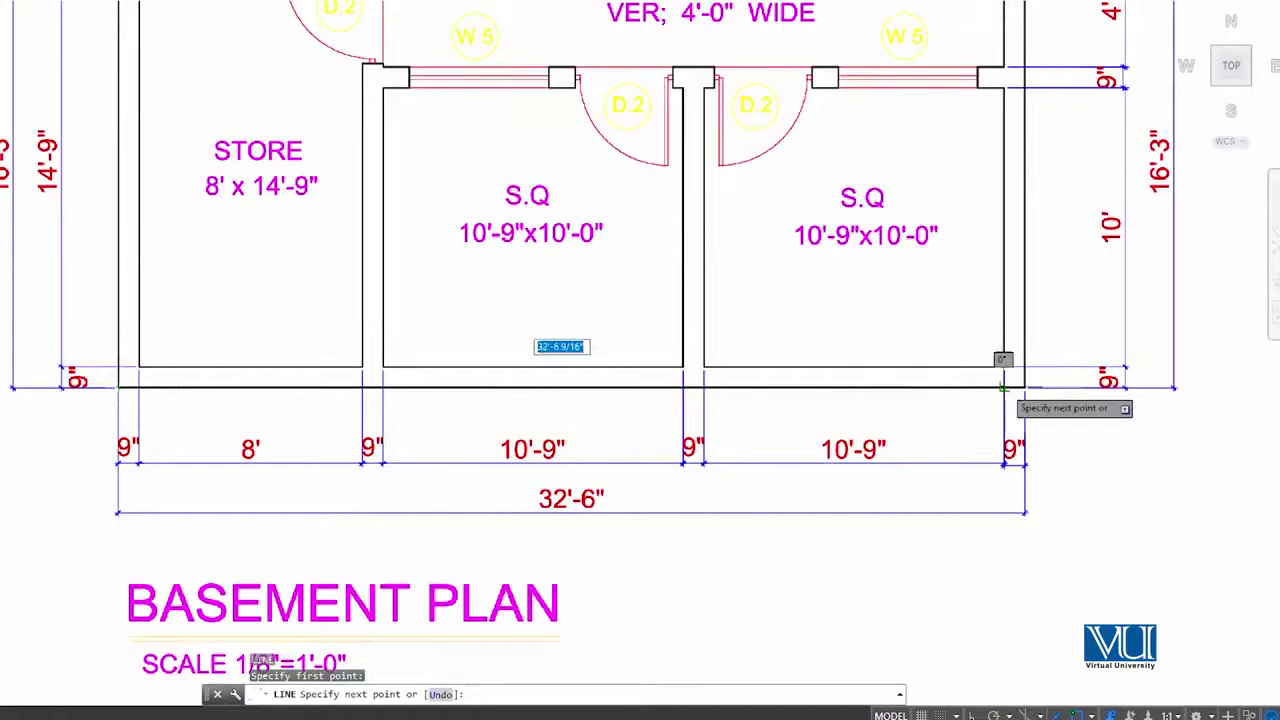
left_click(1024, 387)
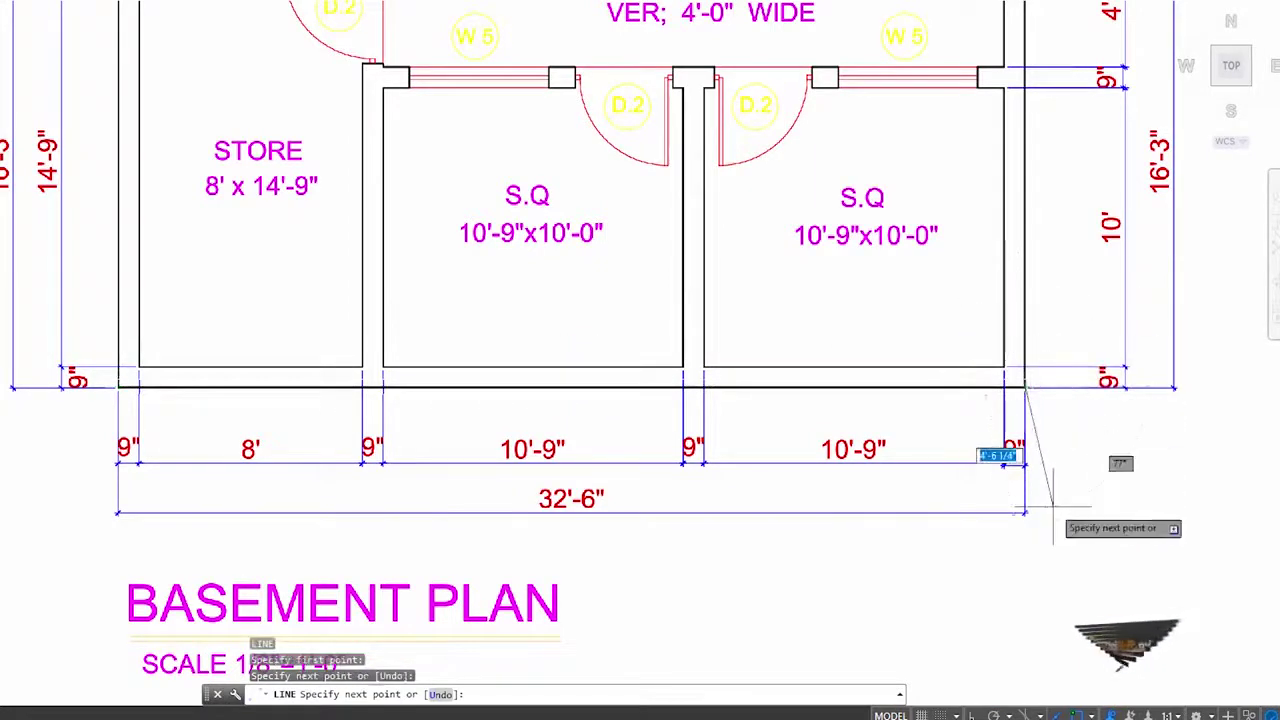
key("Escape")
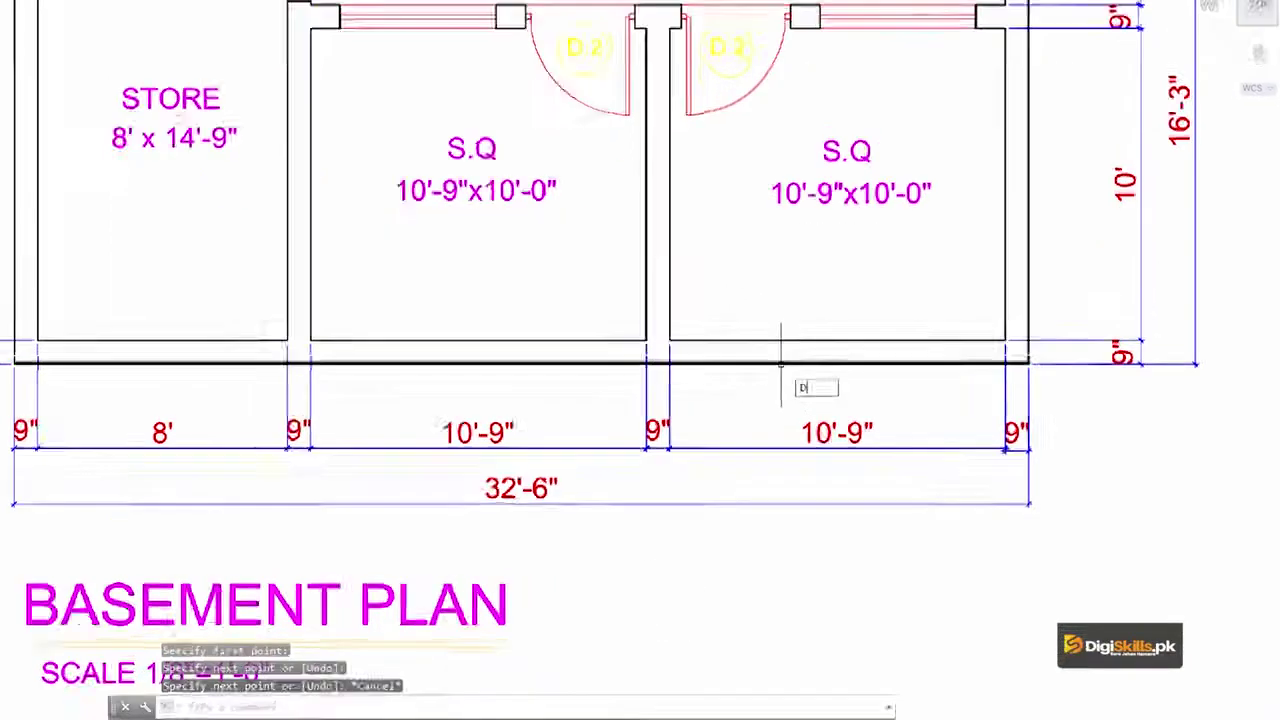
Try an overall linear dimension along the bottom wall, then cancel it.
type("dli")
key("Return")
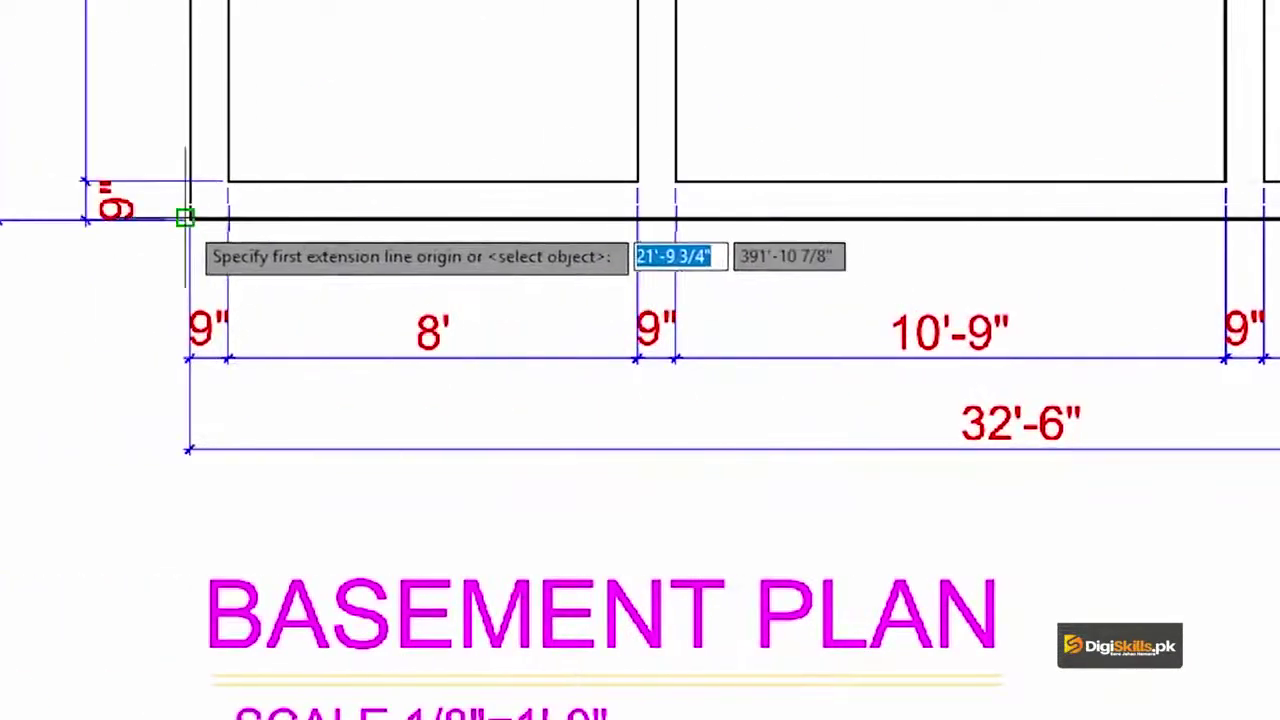
left_click(75, 295)
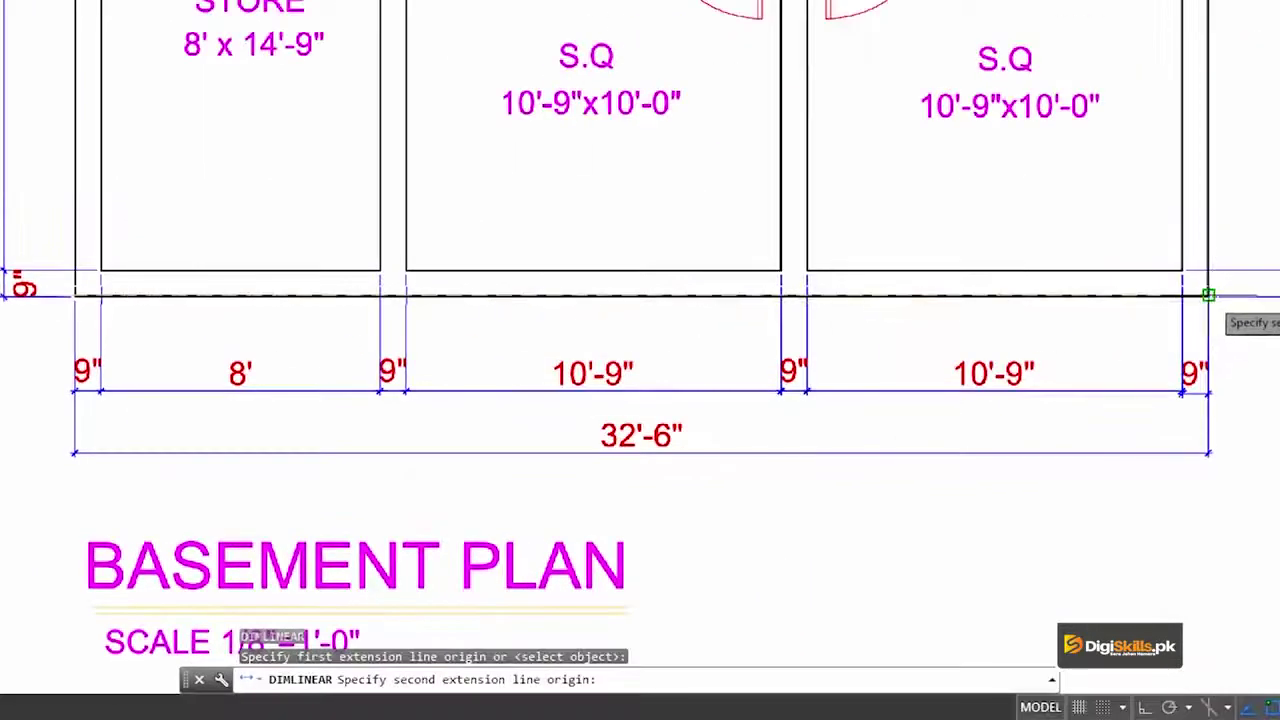
left_click(1208, 295)
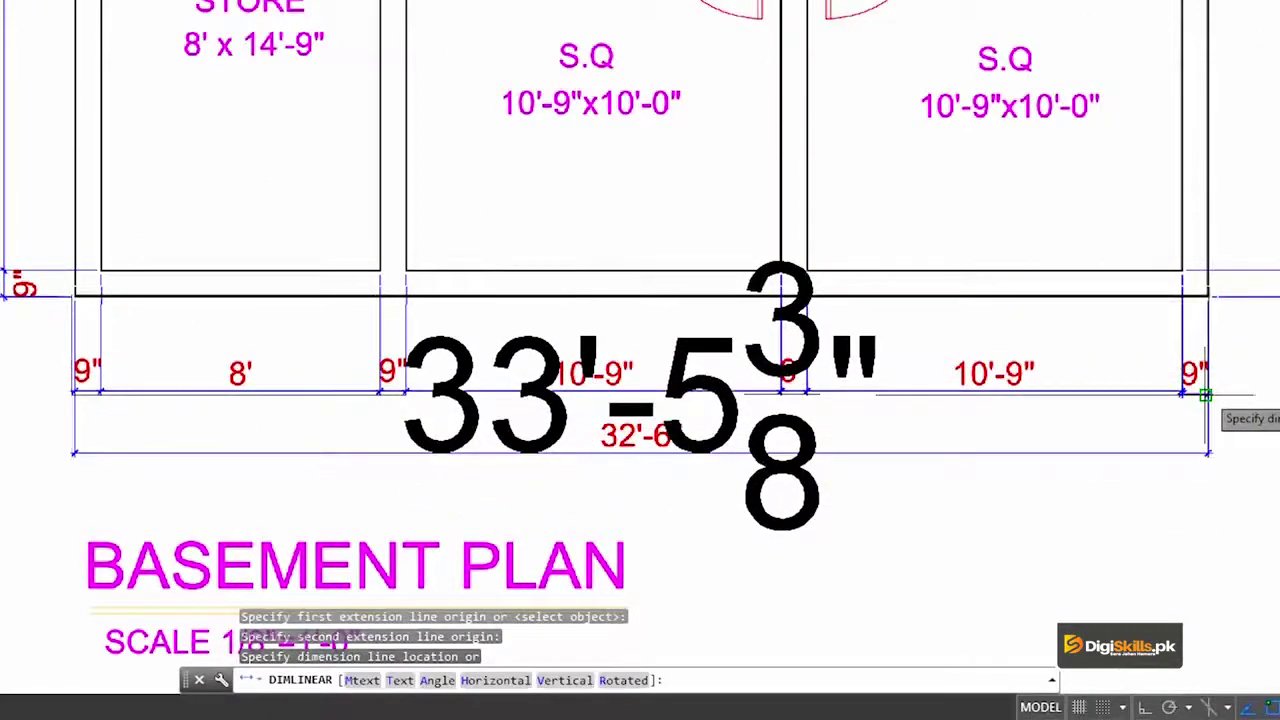
key("Escape")
Select the new bottom-wall line by its midpoint and check the bottom dimensions.
scroll(171, 306, "up", 3)
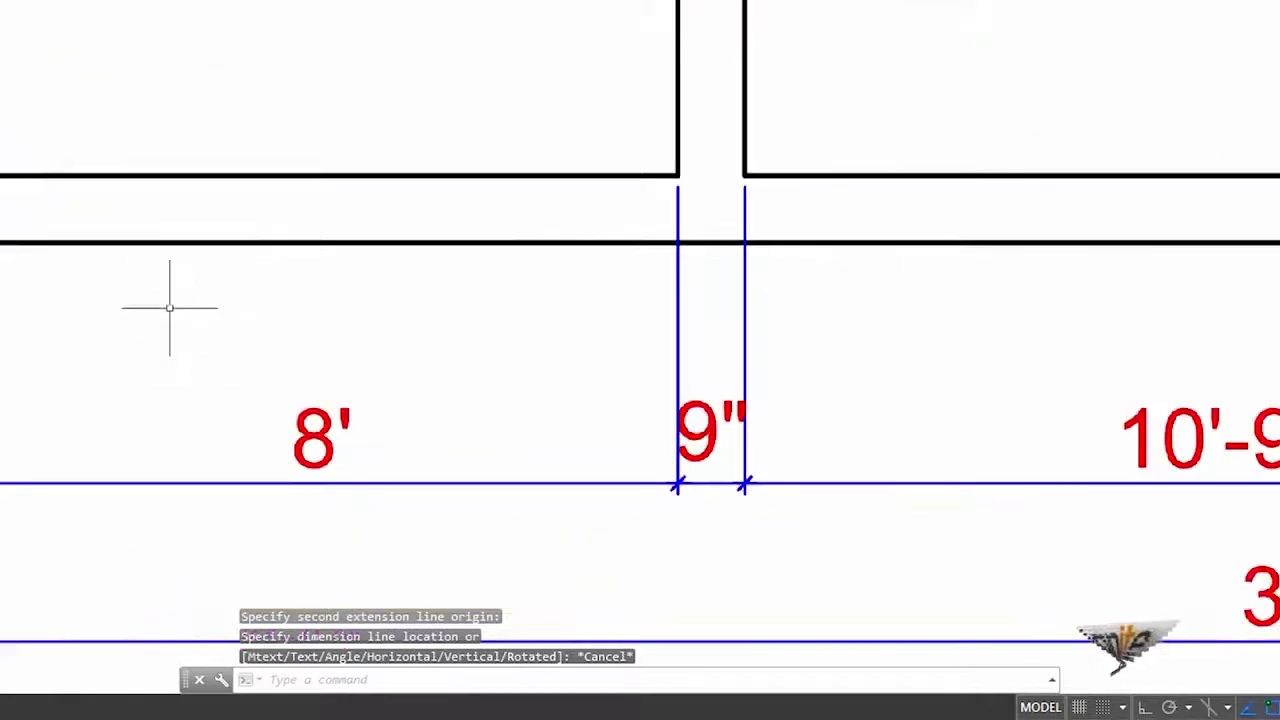
left_click(106, 285)
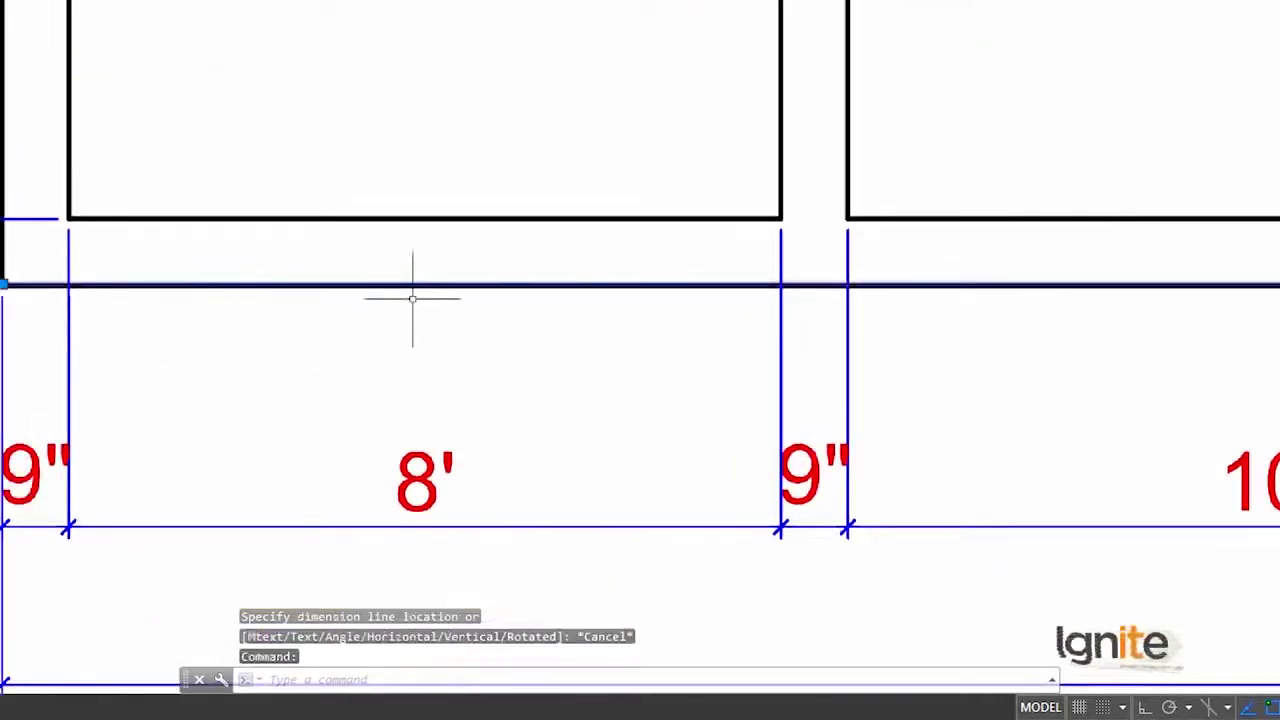
scroll(1102, 316, "down", 3)
scroll(740, 285, "up", 2)
scroll(797, 268, "up", 1)
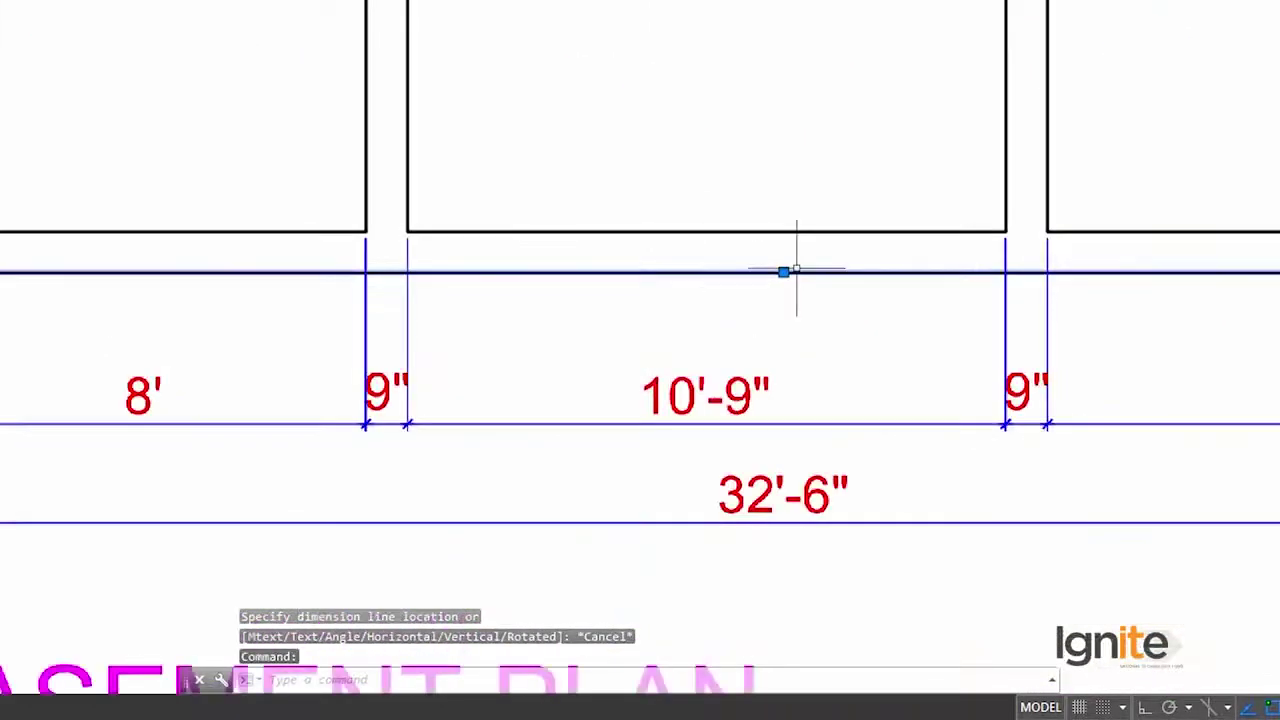
left_click(783, 270)
middle_click_drag(771, 309, 463, 280)
scroll(463, 280, "down", 5)
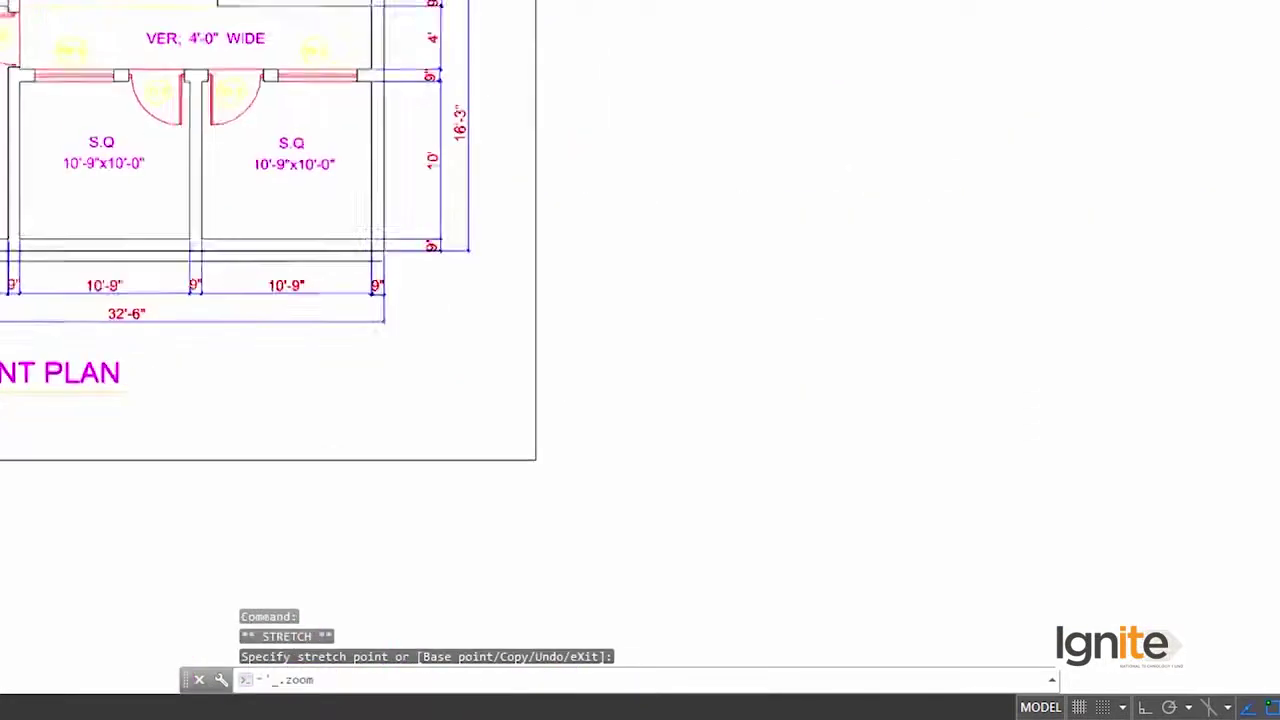
scroll(647, 248, "up", 3)
mouse_move(534, 246)
middle_mouse_down()
mouse_move(857, 257)
mouse_move(666, 257)
middle_mouse_up()
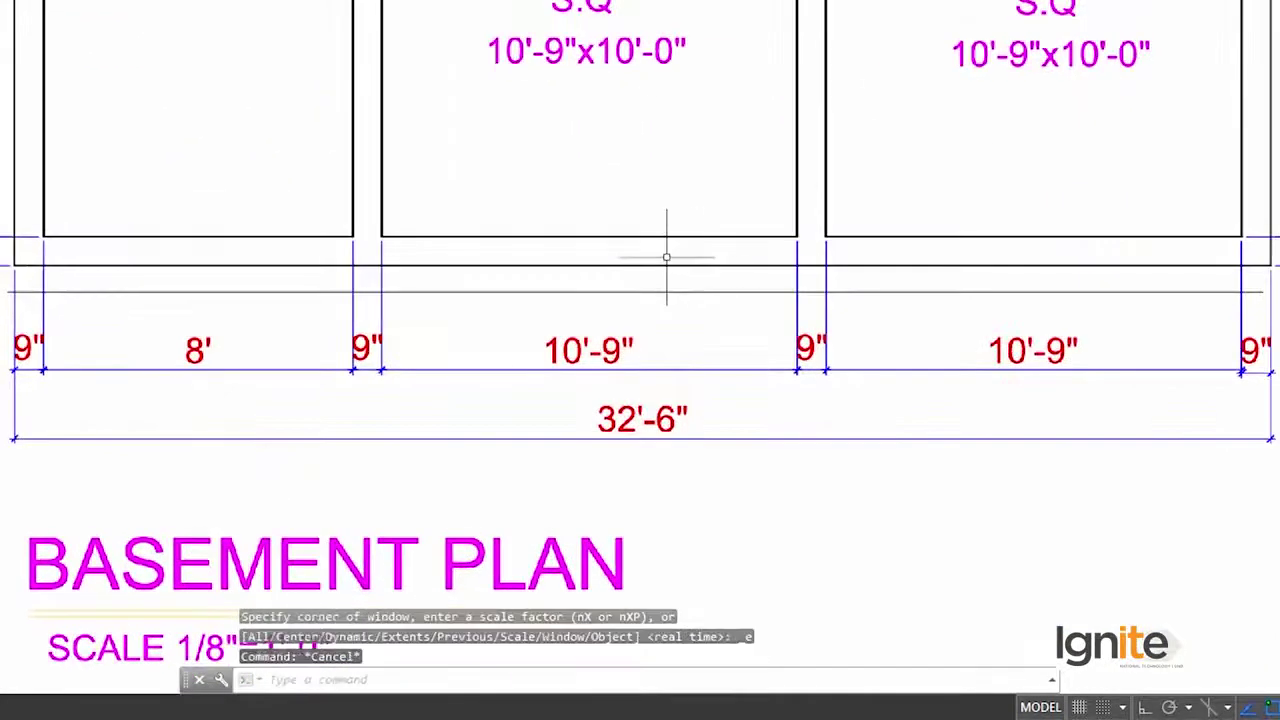
scroll(669, 254, "up", 2)
scroll(620, 237, "up", 1)
Window-select and remove the oversized 9 1/4" check dimension at the top left.
type("DL")
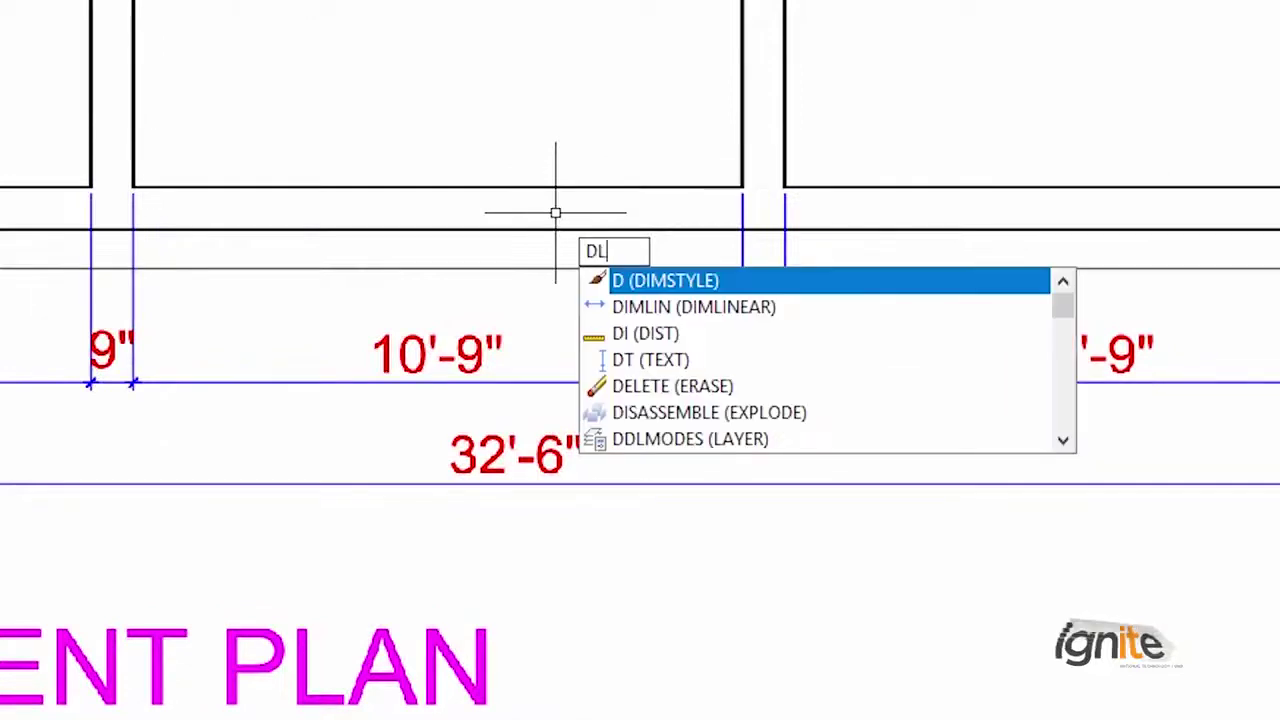
key("Escape")
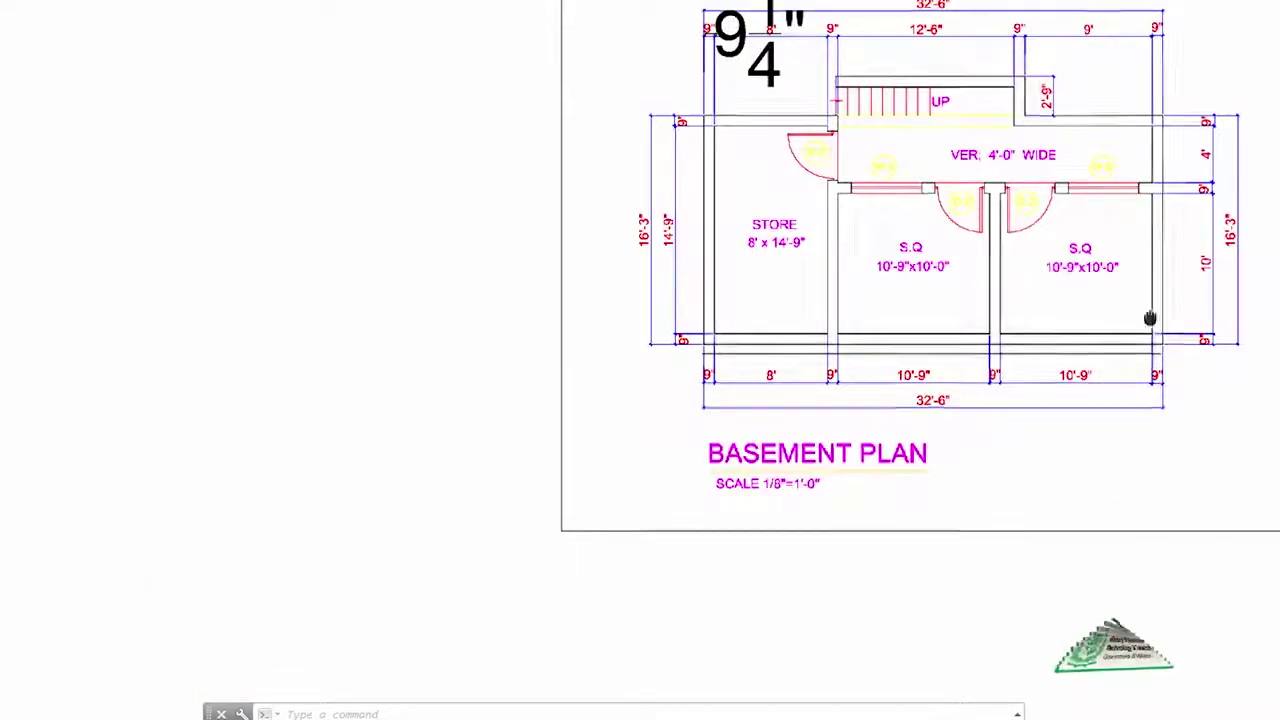
left_click(300, 80)
left_click(410, 105)
key("Escape")
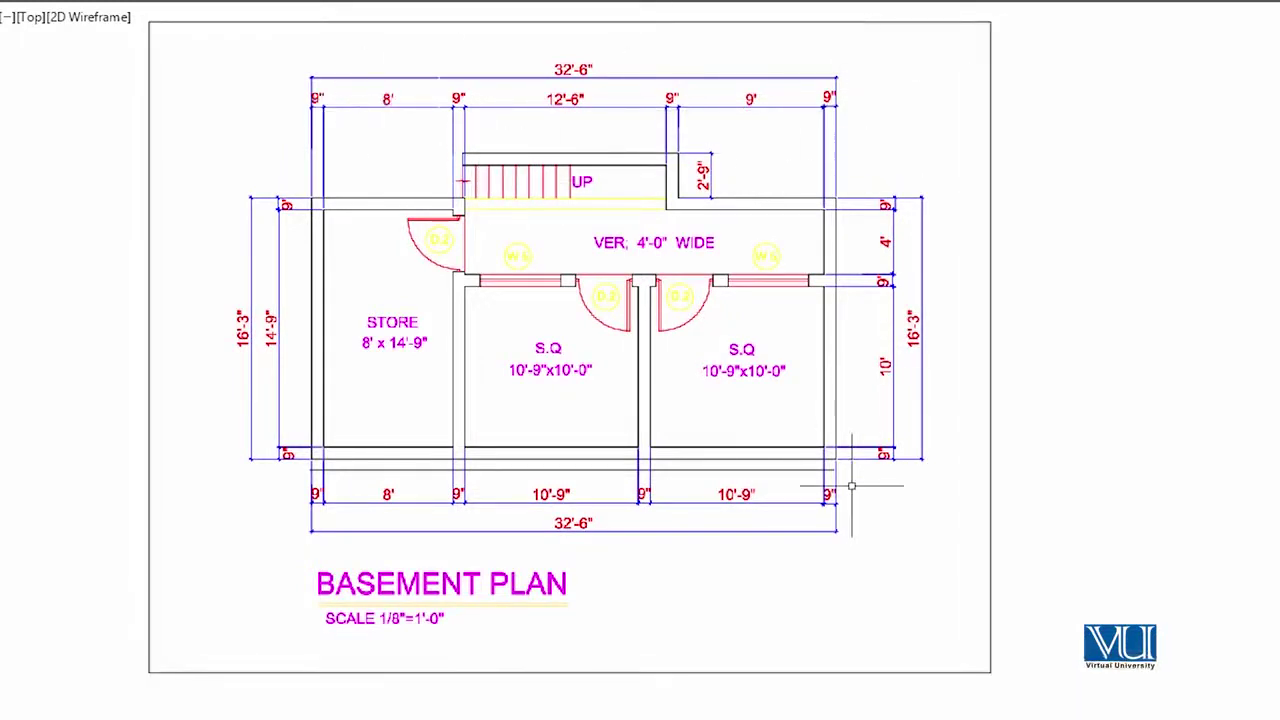
middle_click_drag(314, 200, 316, 287)
Draw a horizontal 32'6" line with Ortho on, starting to the right of the basement plan.
scroll(349, 200, "up", 2)
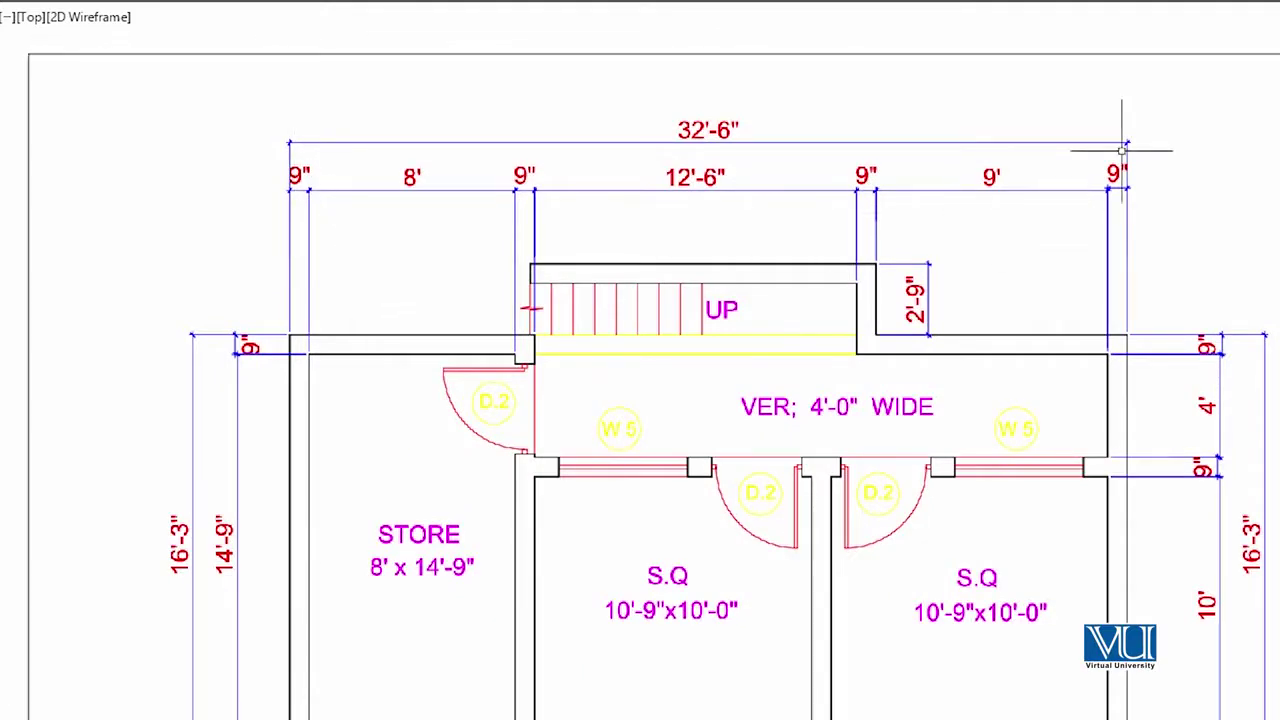
scroll(1071, 371, "down", 2)
middle_click_drag(1190, 375, 838, 332)
scroll(838, 332, "down", 2)
middle_click_drag(914, 346, 809, 343)
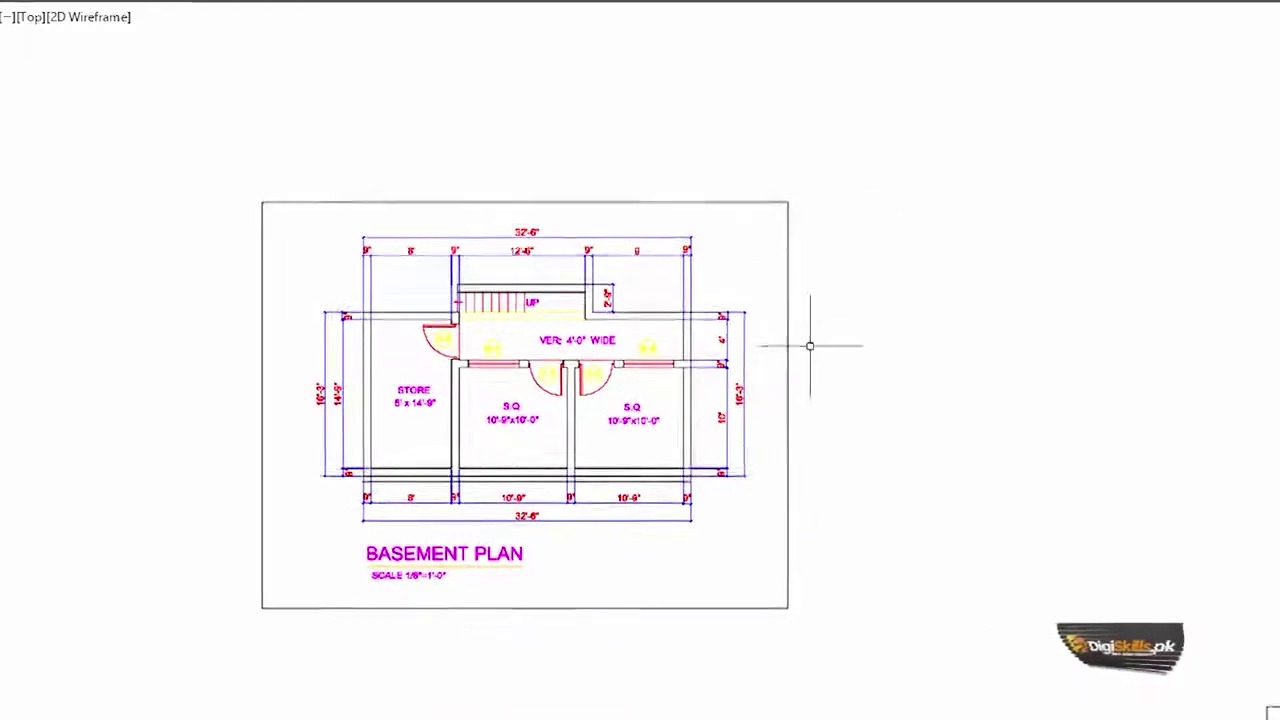
scroll(808, 300, "up", 1)
scroll(808, 298, "up", 1)
type("l")
key("Return")
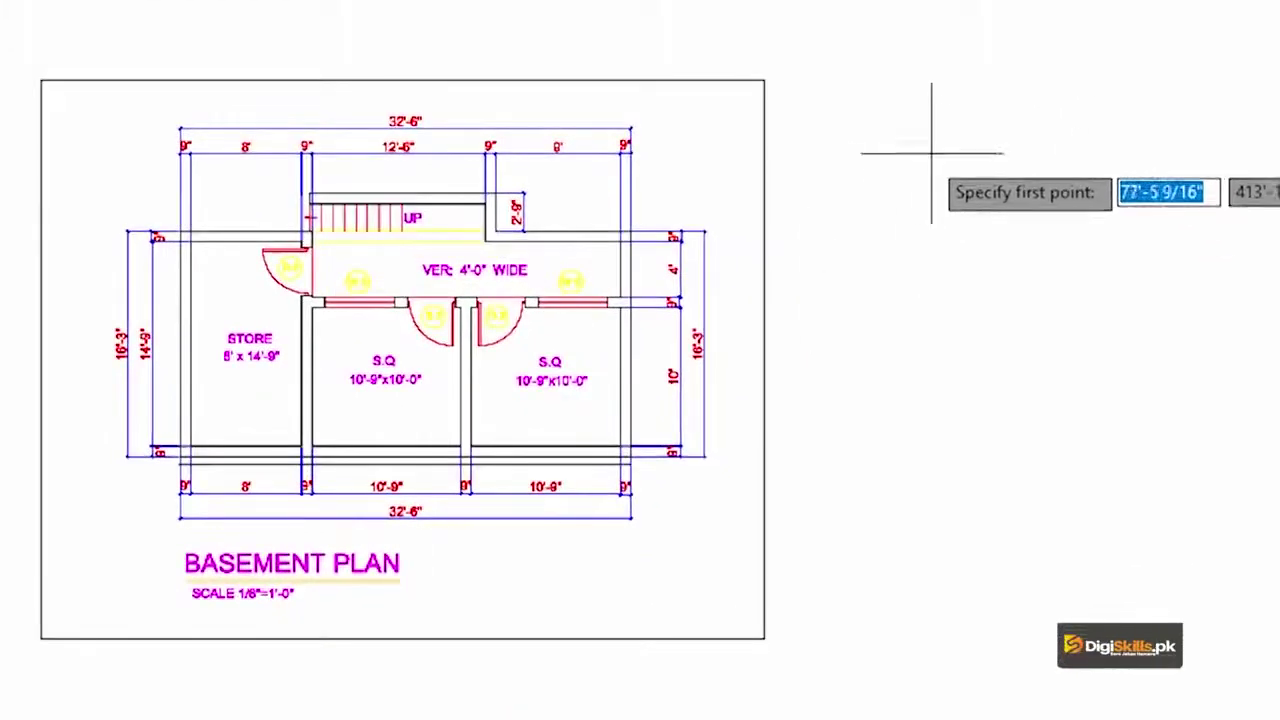
left_click(893, 141)
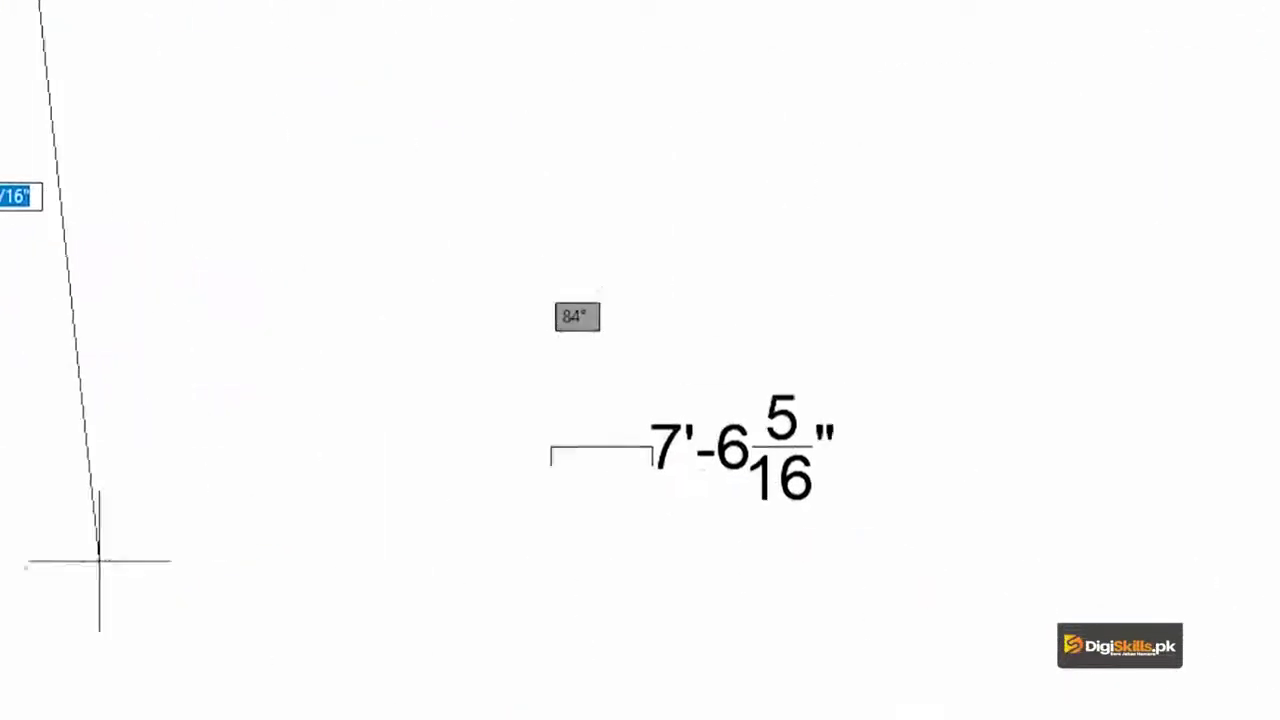
left_click(687, 702)
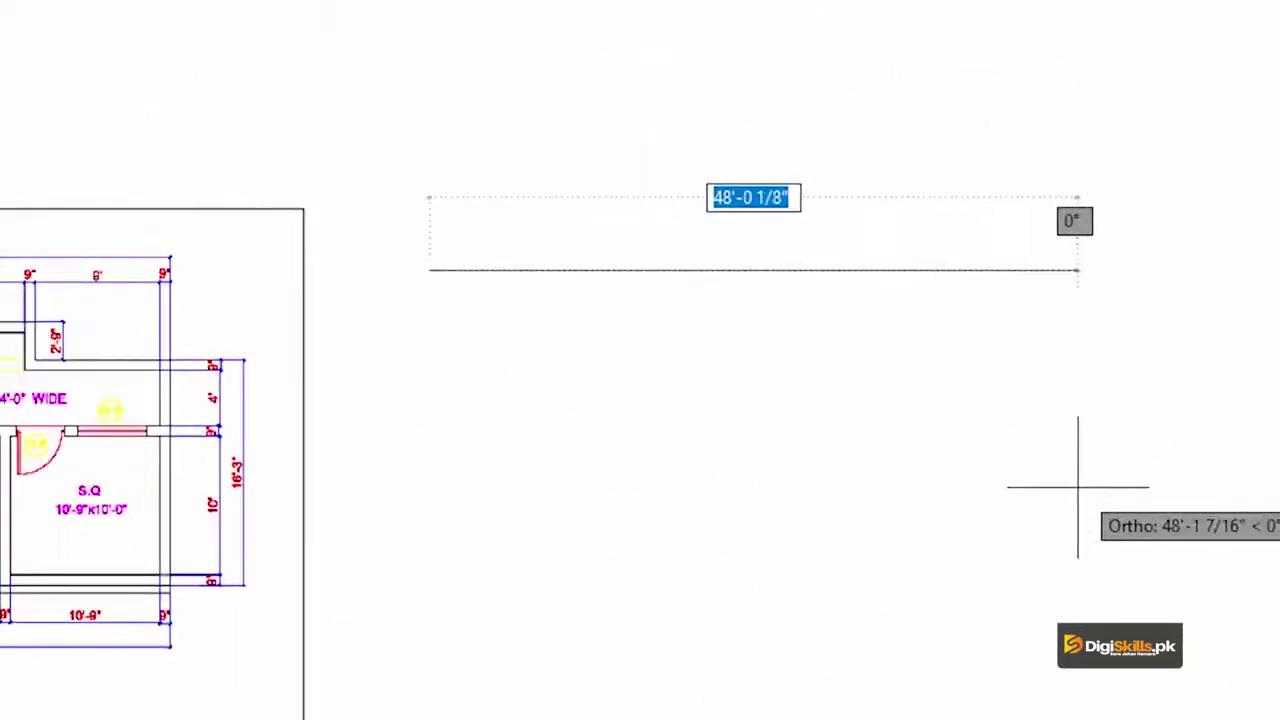
type("3")
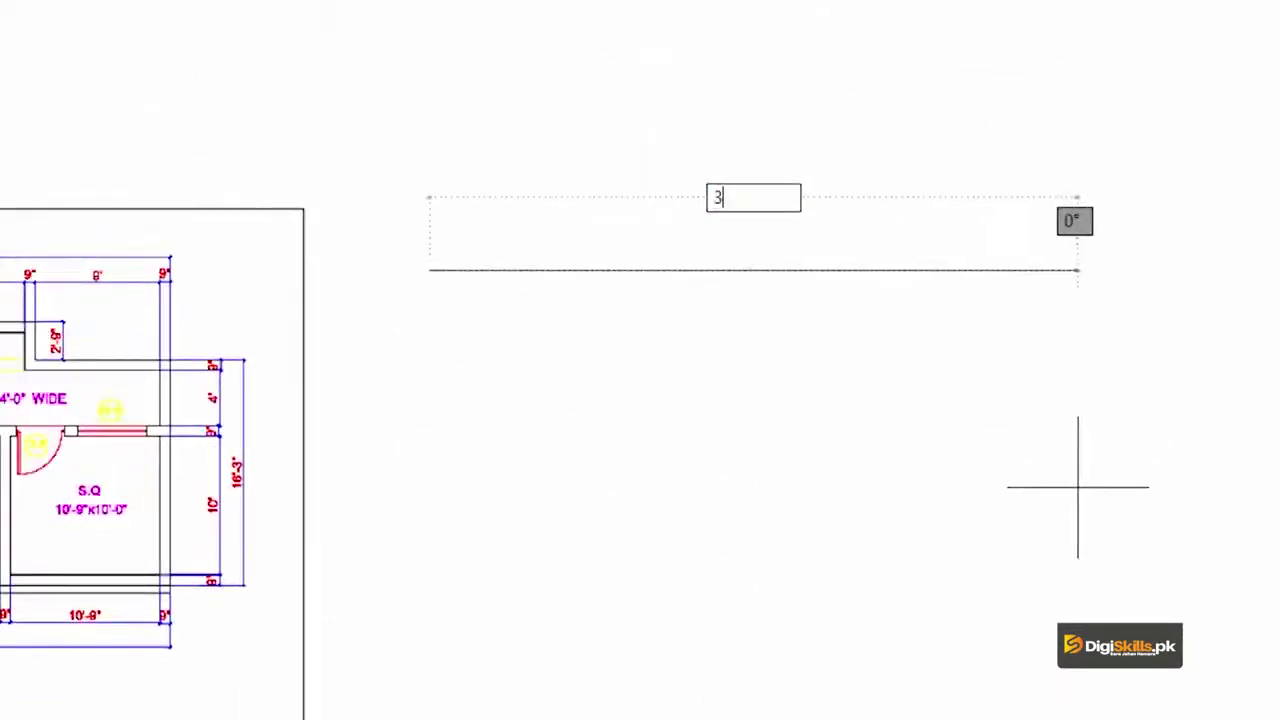
type("56'")
key("BackSpace")
key("BackSpace")
key("BackSpace")
type("6")
key("Return")
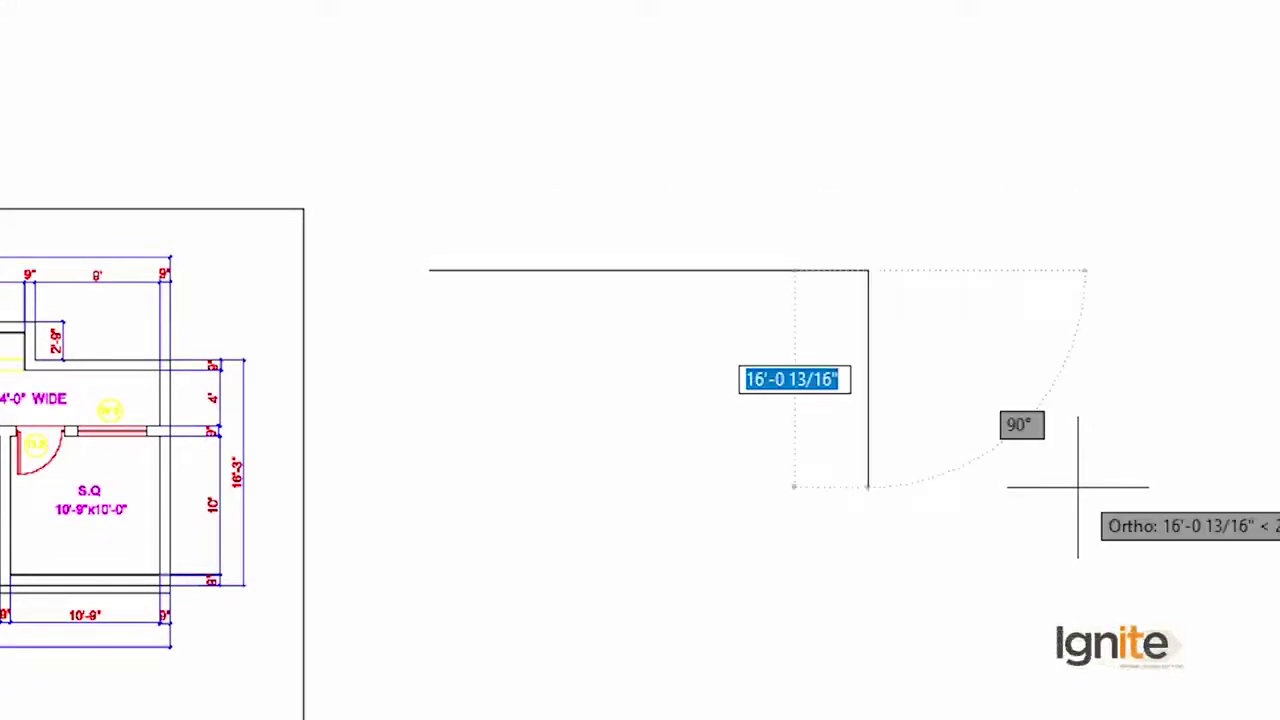
key("Escape")
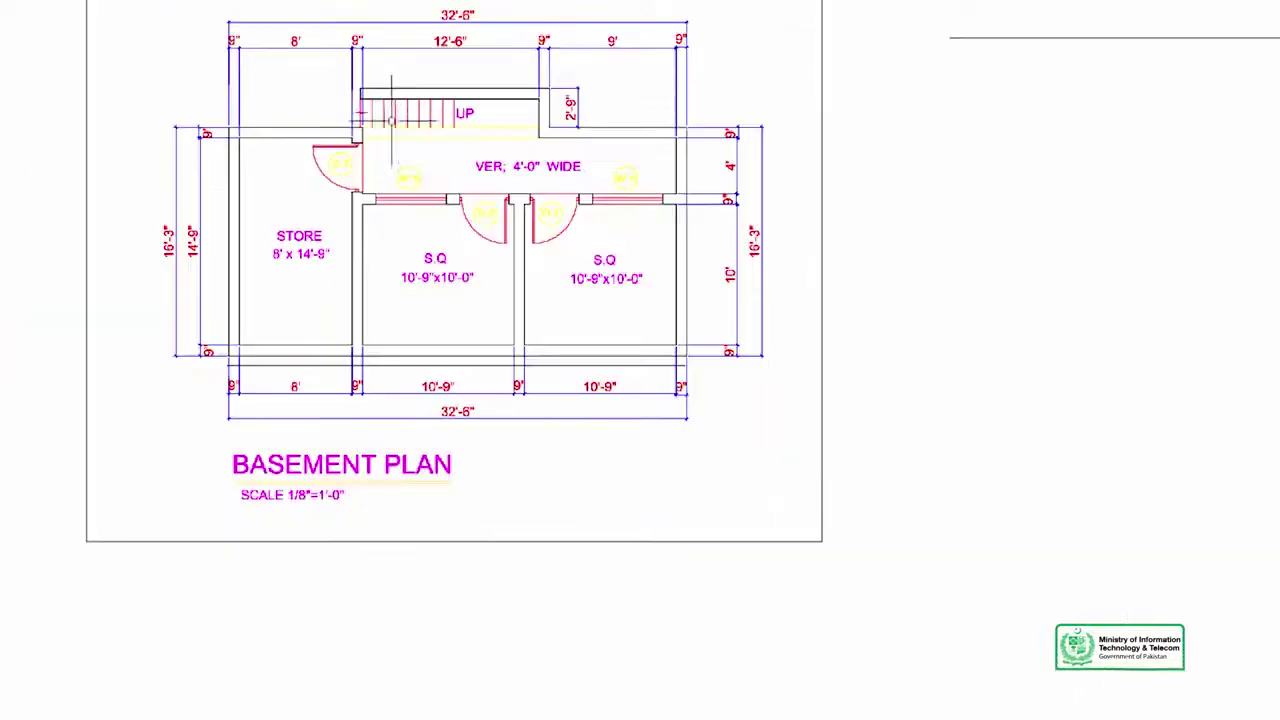
middle_click_drag(391, 120, 274, 217)
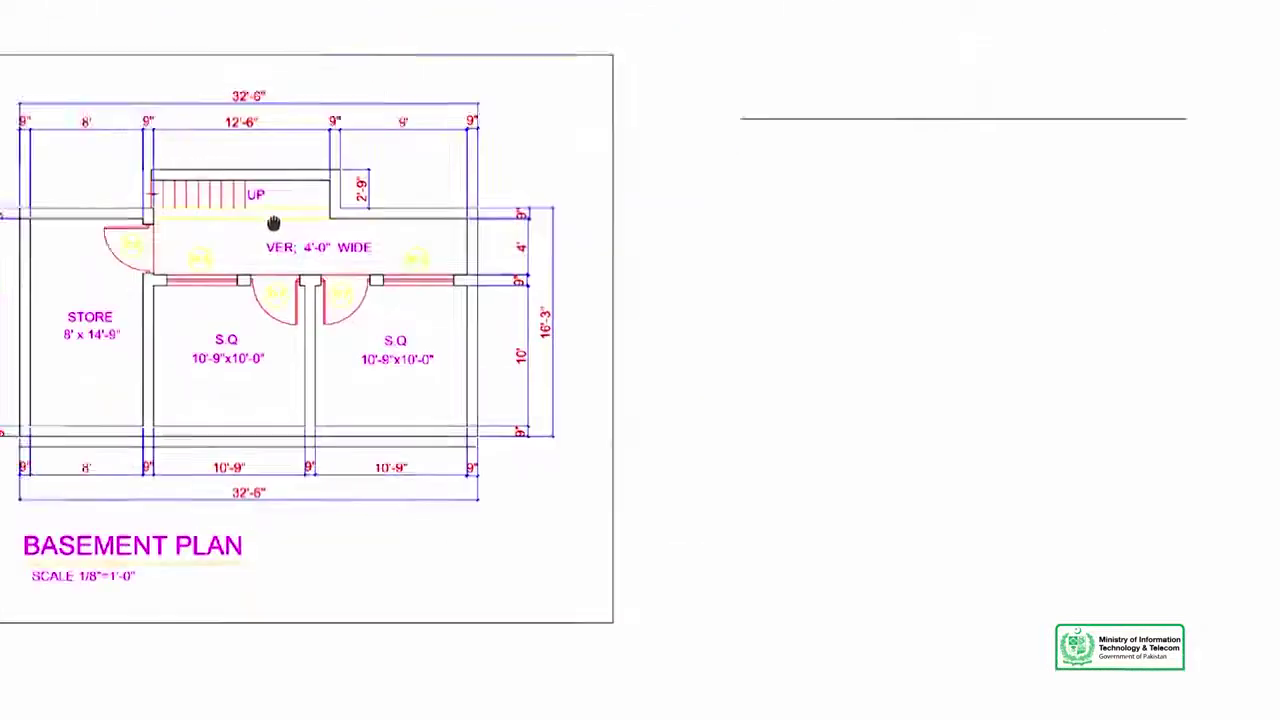
scroll(700, 191, "down", 2)
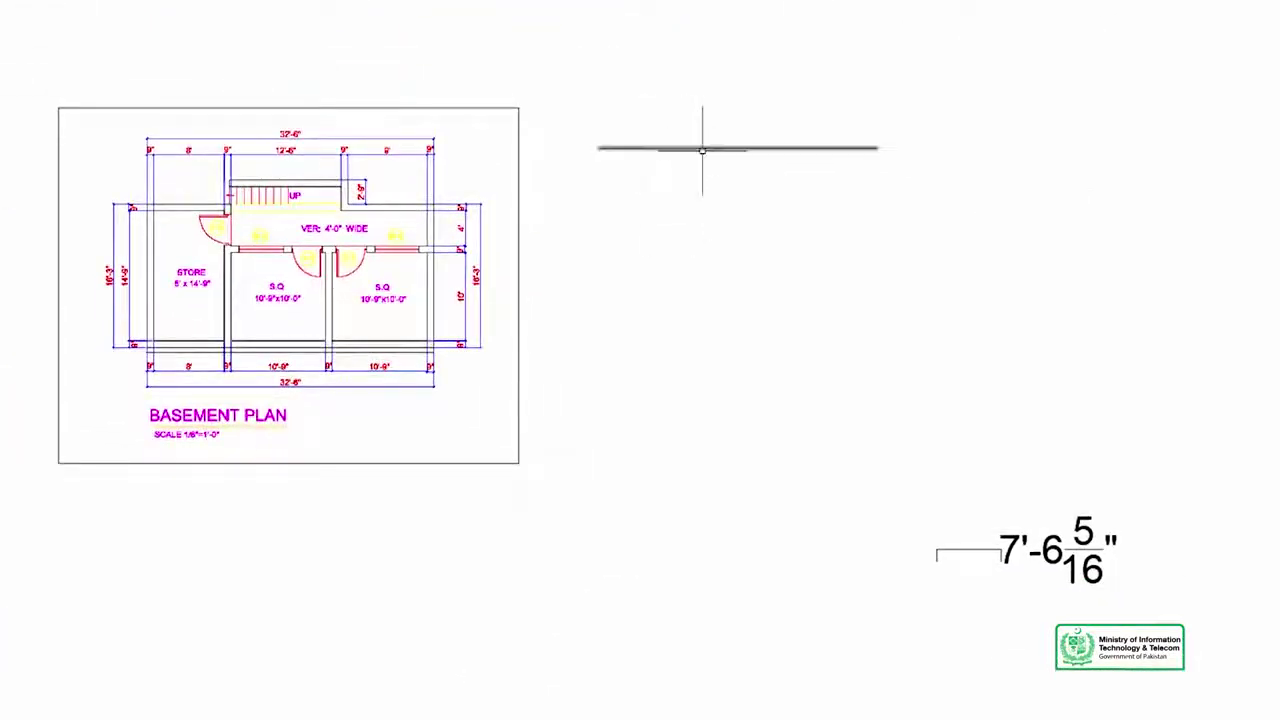
scroll(148, 148, "up", 2)
scroll(150, 155, "up", 3)
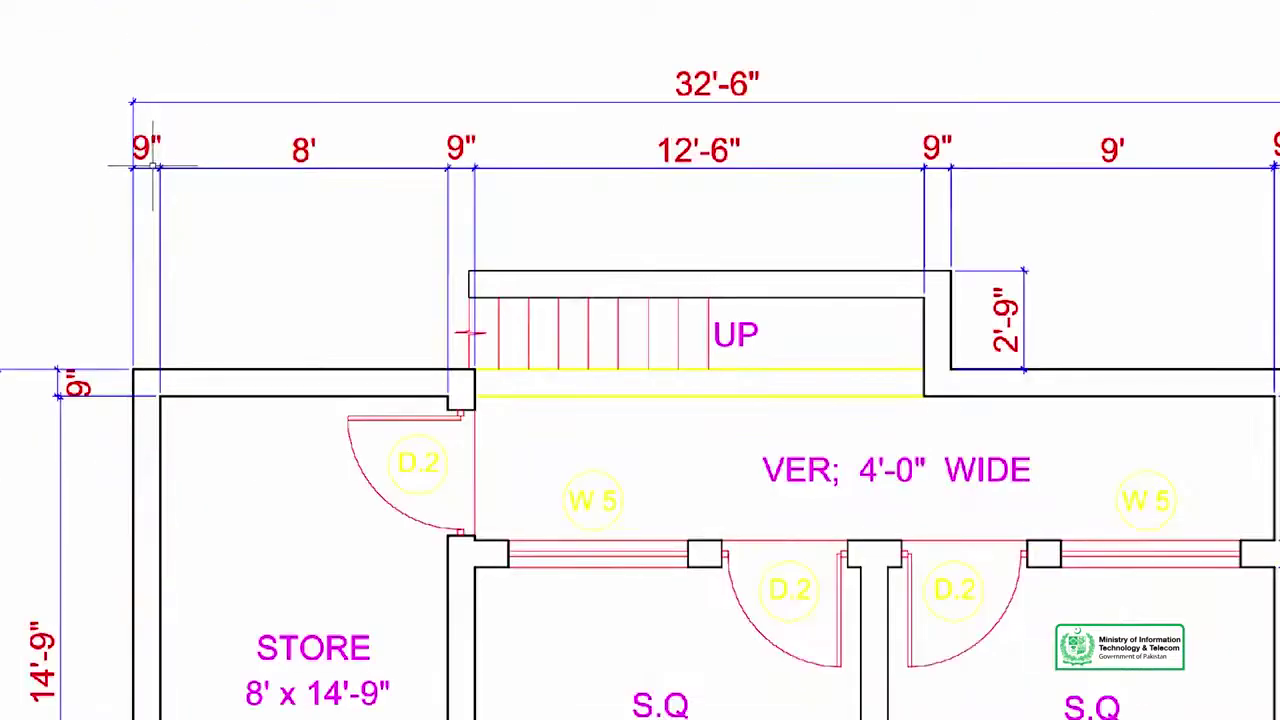
scroll(150, 172, "up", 2)
scroll(133, 169, "up", 4)
scroll(133, 162, "up", 2)
scroll(240, 152, "up", 2)
mouse_move(243, 157)
middle_mouse_down()
mouse_move(302, 408)
mouse_move(660, 290)
middle_mouse_up()
scroll(302, 408, "up", 4)
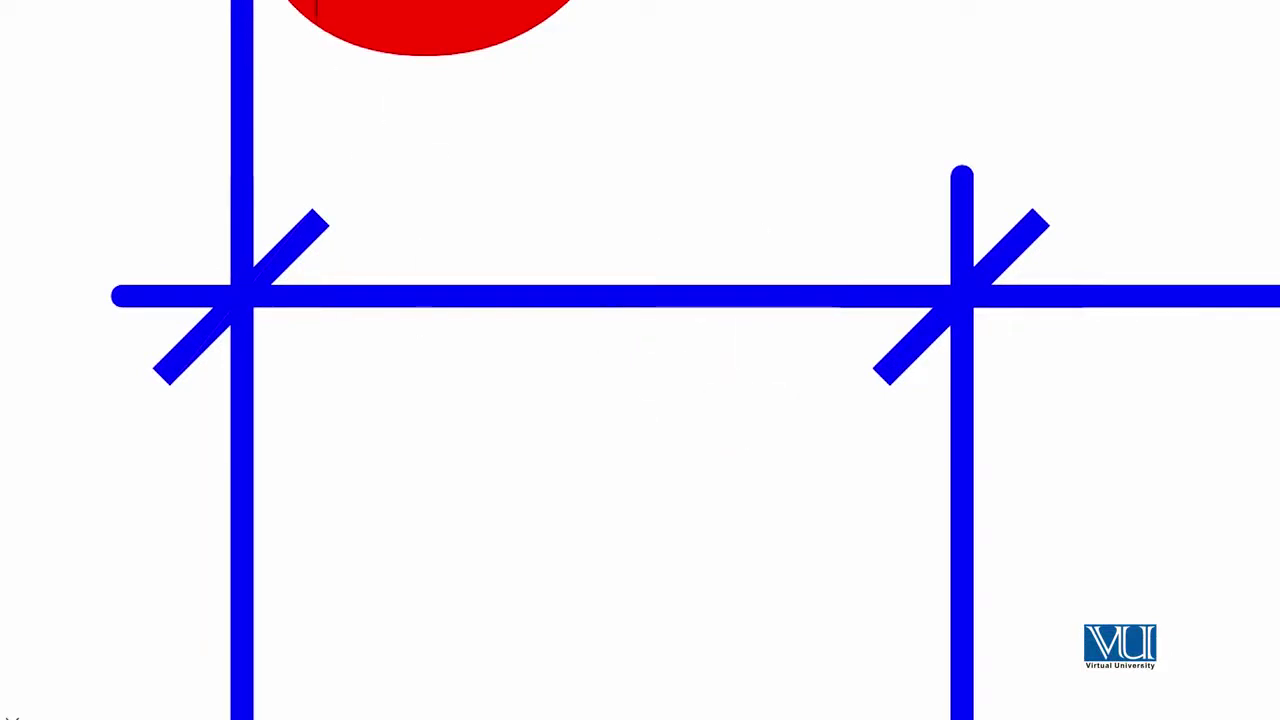
Set the point style to X marks via Format > Point Style.
left_click(305, 5)
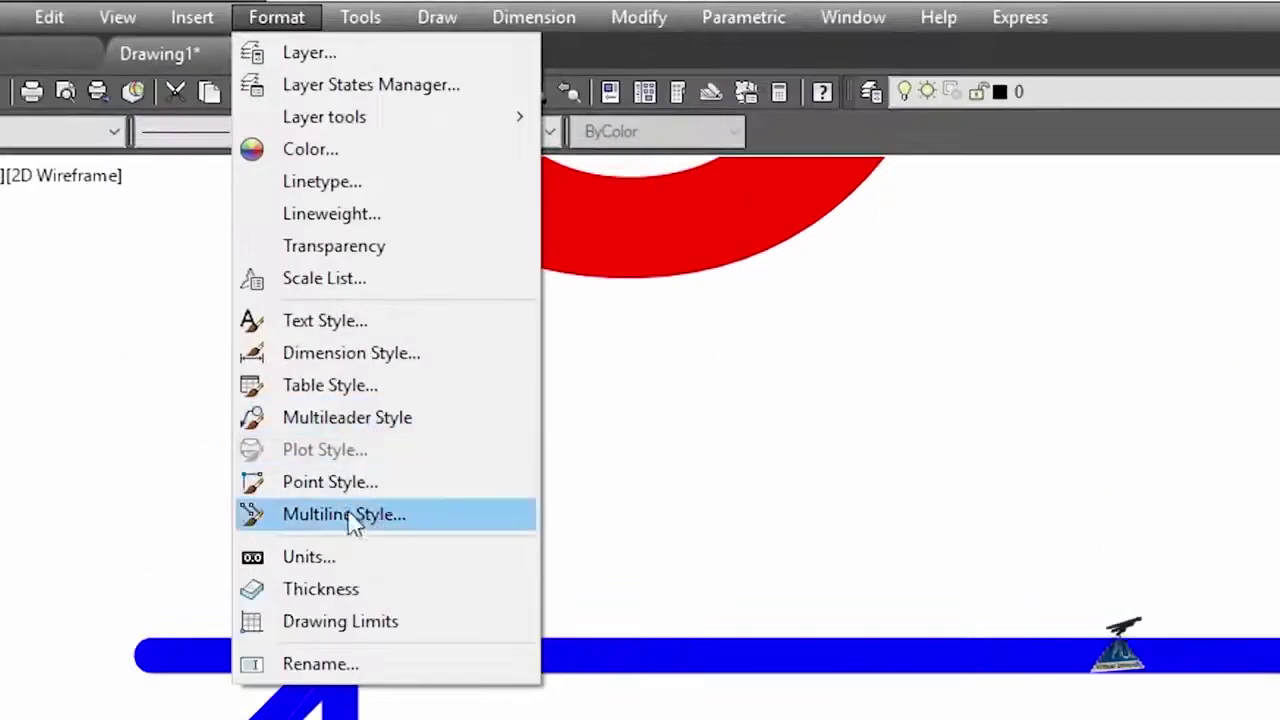
left_click(358, 488)
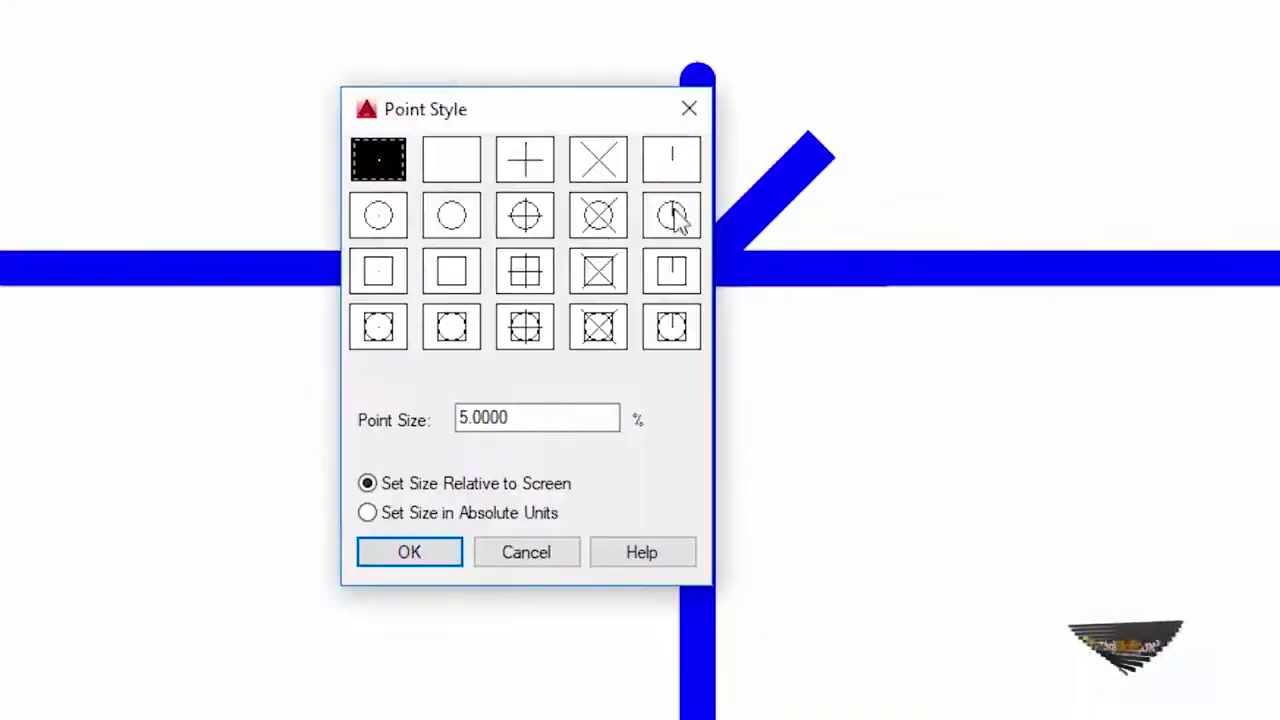
left_click(595, 158)
left_click(398, 566)
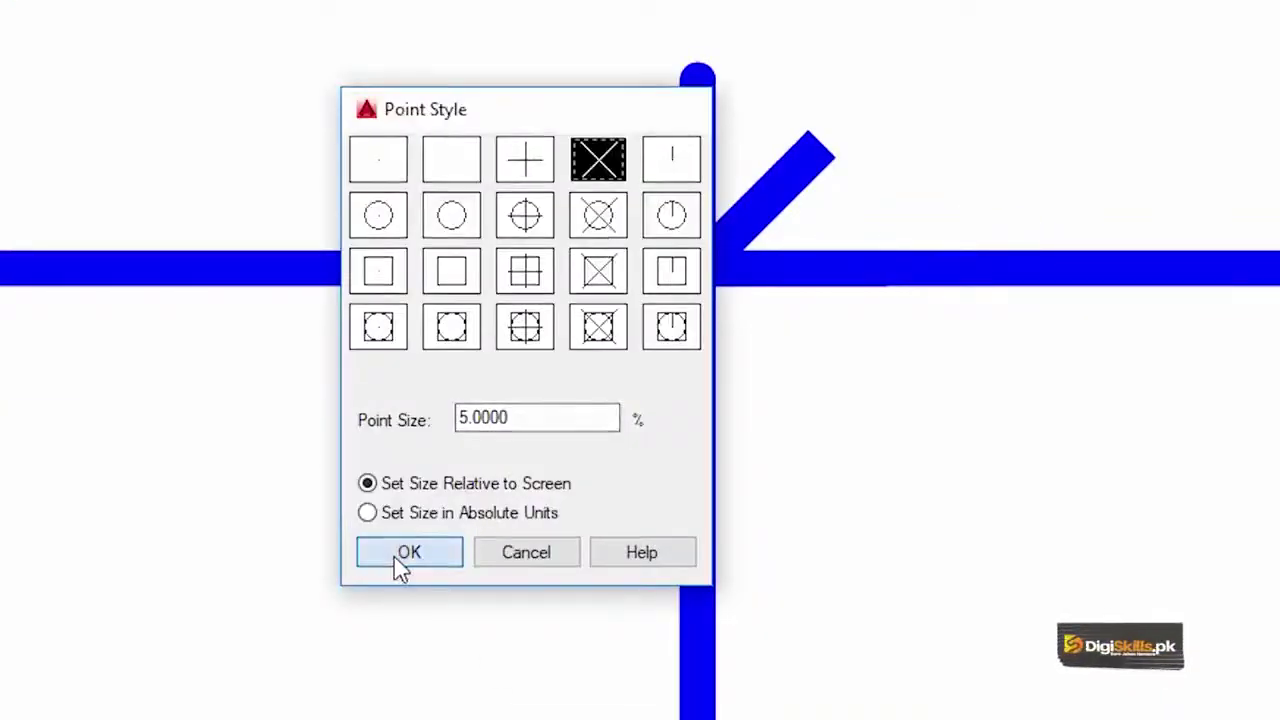
Place points at the left and right tick intersections of the top-left 9" dimension.
type("PO")
key("Return")
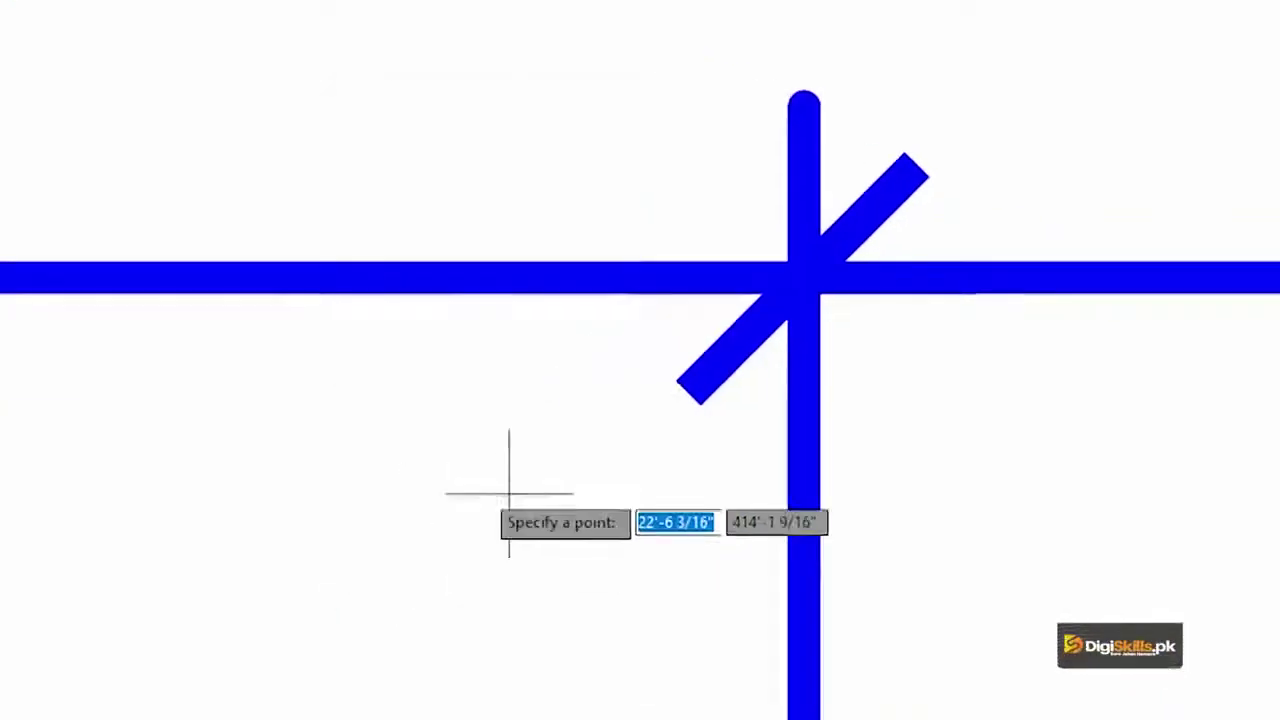
left_click(213, 295)
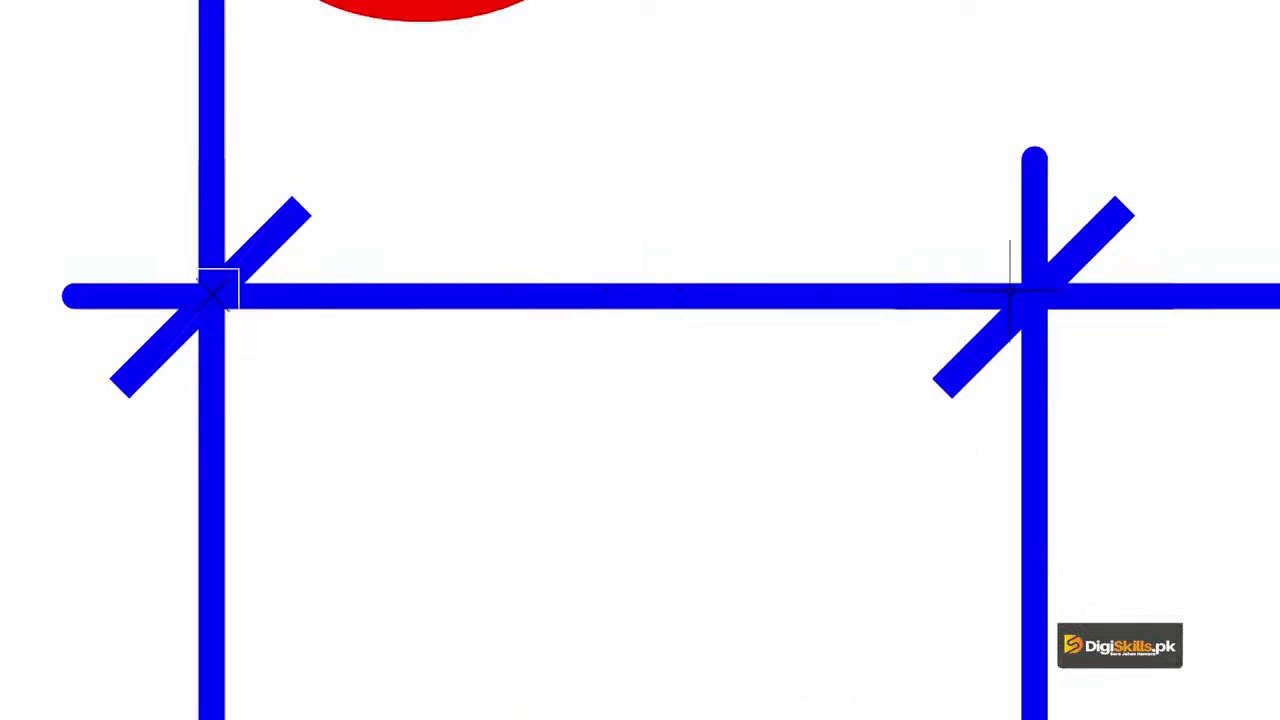
type("PO")
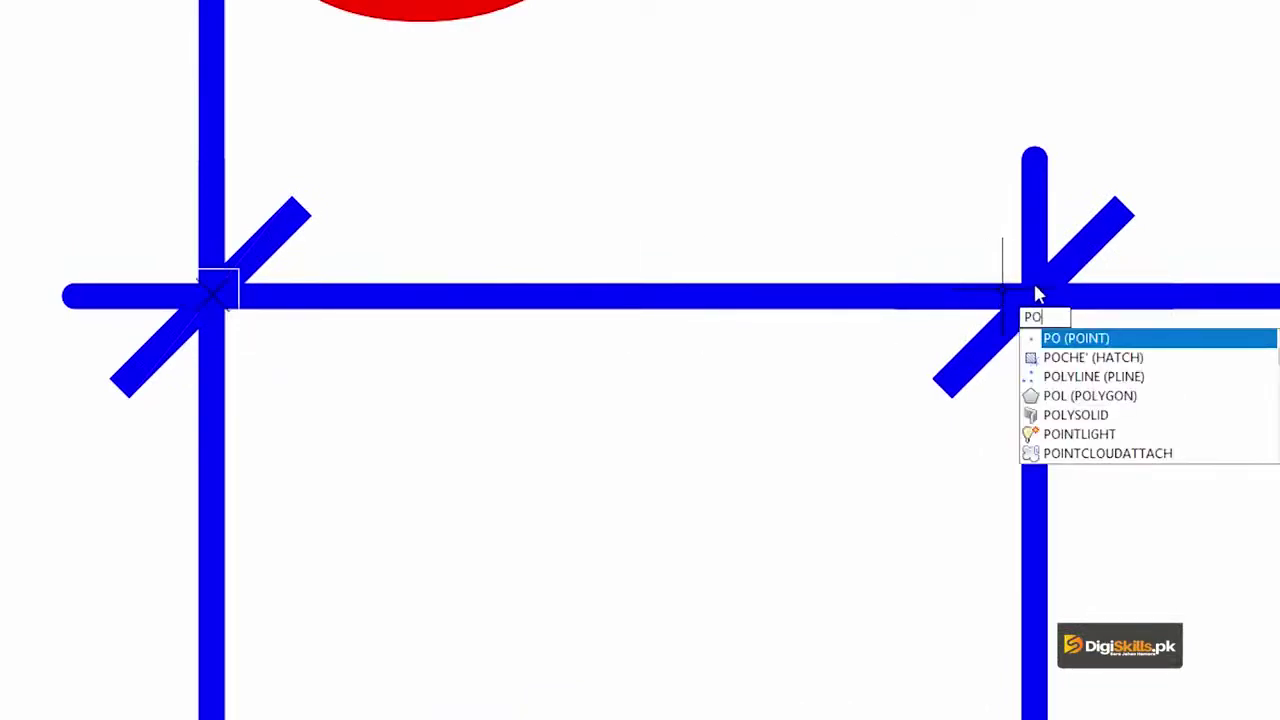
key("Return")
left_click(1036, 296)
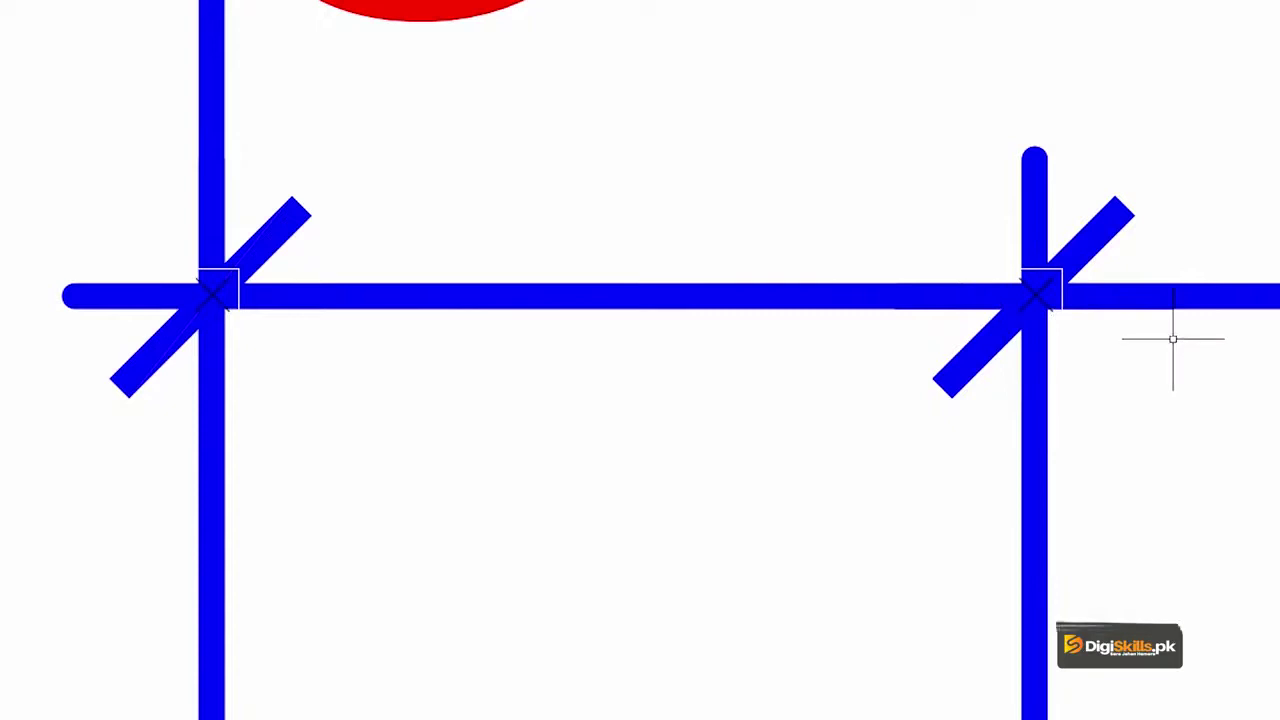
Dimension linearly from the left point to the right point, measuring 9 1/4".
scroll(891, 271, "down", 2)
scroll(891, 271, "down", 2)
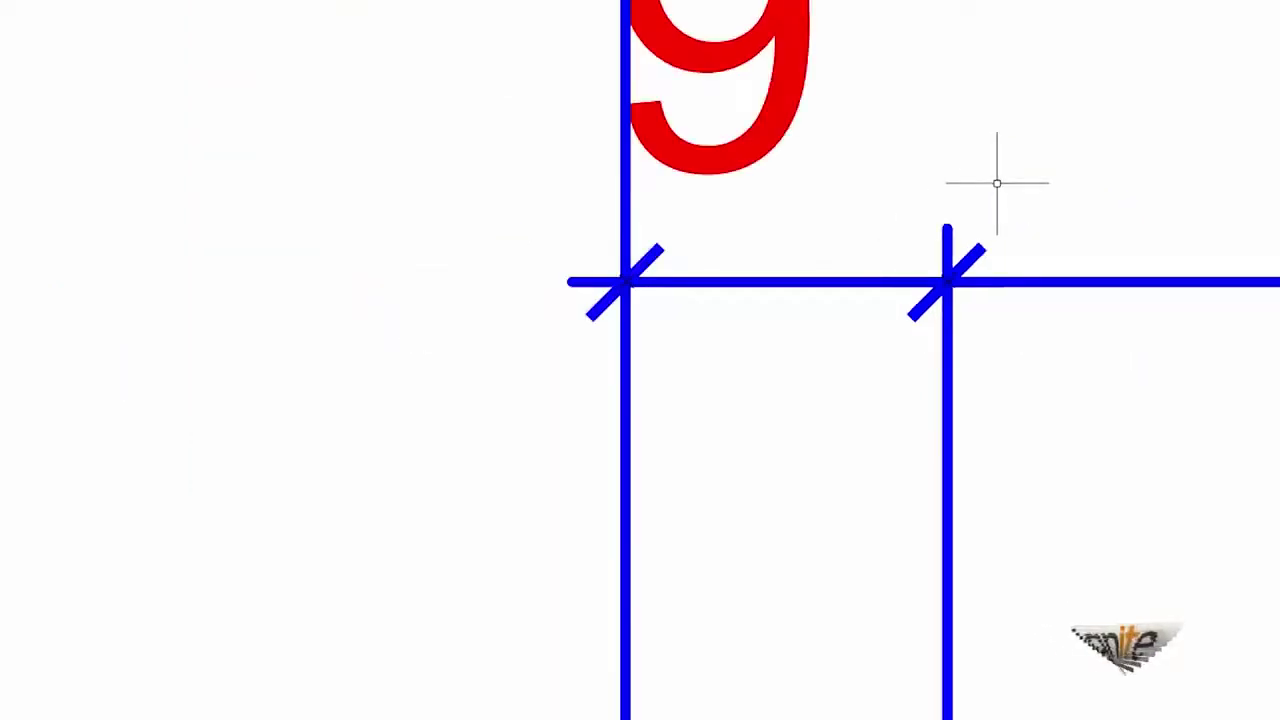
middle_click_drag(997, 183, 766, 257)
scroll(400, 351, "up", 2)
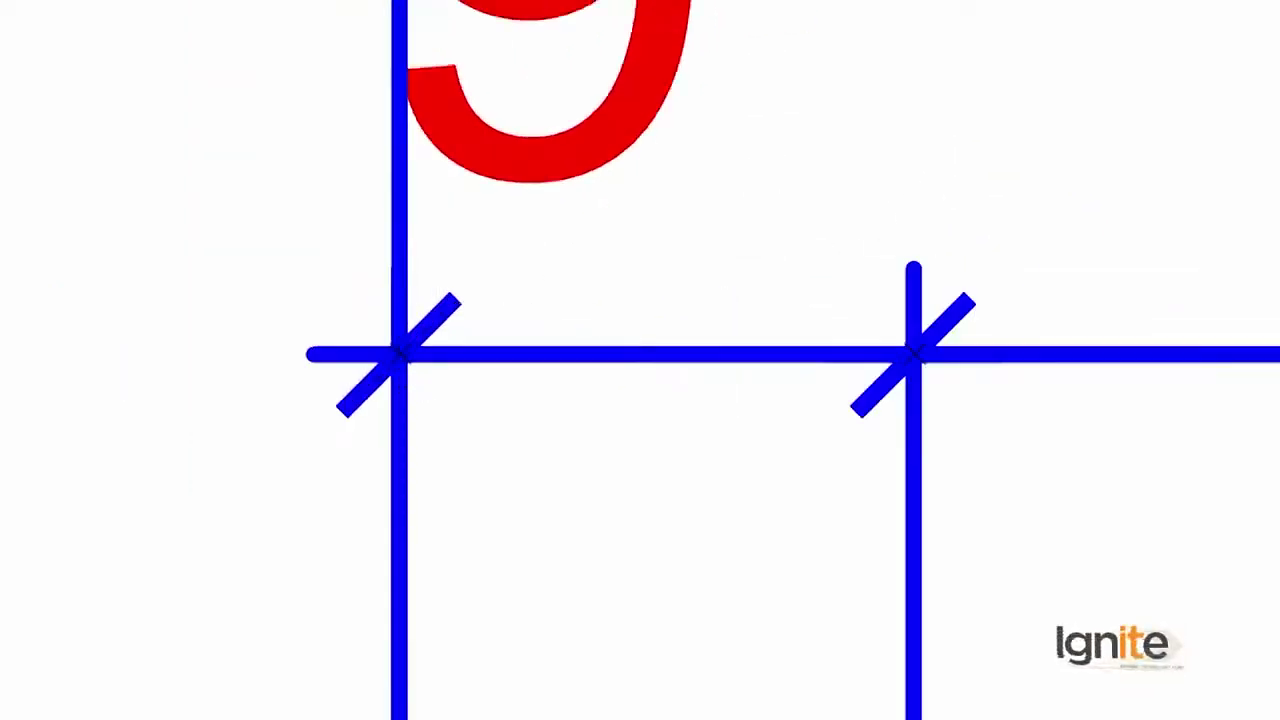
scroll(405, 345, "up", 1)
type("LI")
key("Return")
left_click(395, 362)
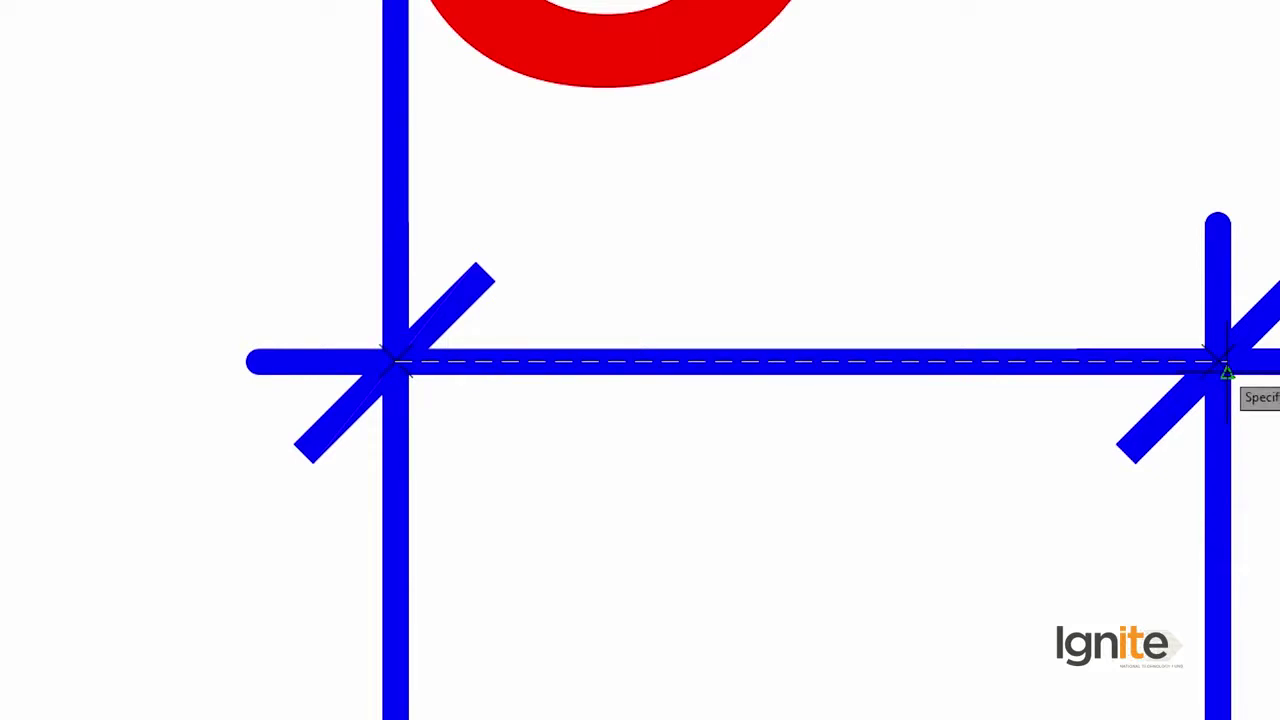
left_click(1218, 362)
Zoom out to the whole basement plan, then activate and deactivate the sheet's viewport.
scroll(840, 122, "down", 1)
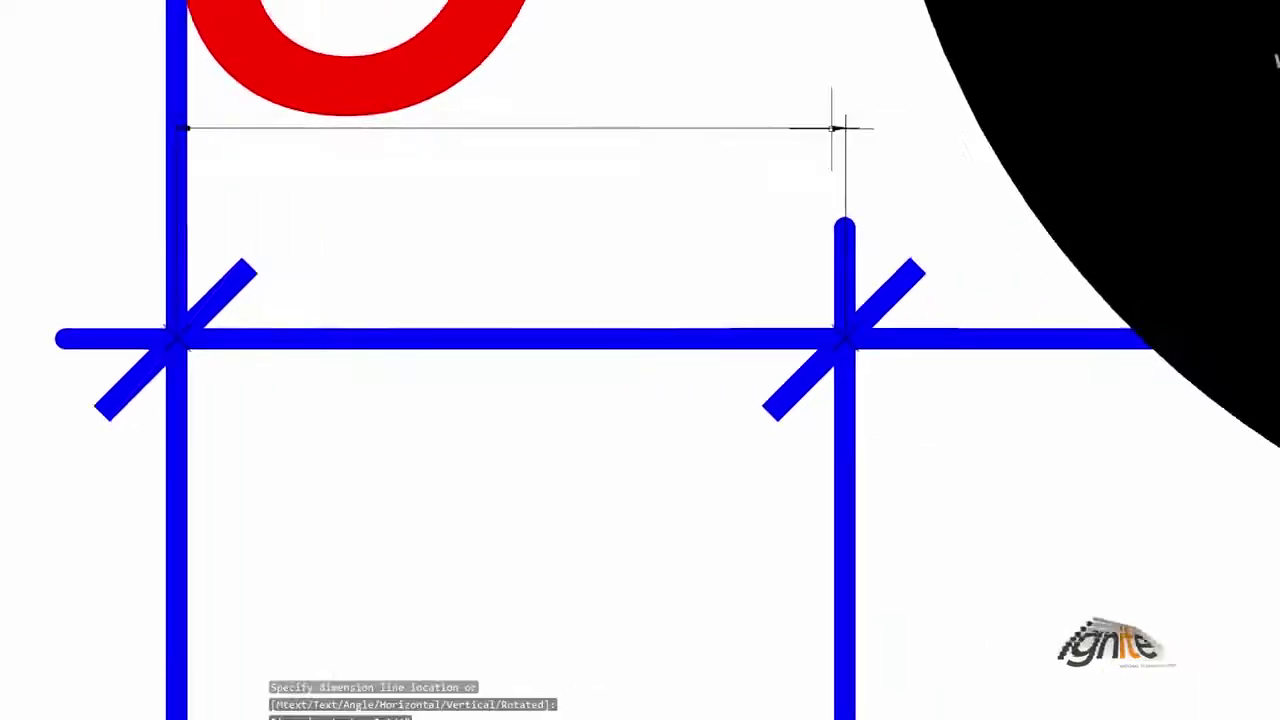
scroll(837, 120, "down", 4)
scroll(834, 130, "down", 2)
scroll(838, 130, "down", 6)
middle_click_drag(942, 48, 750, 125)
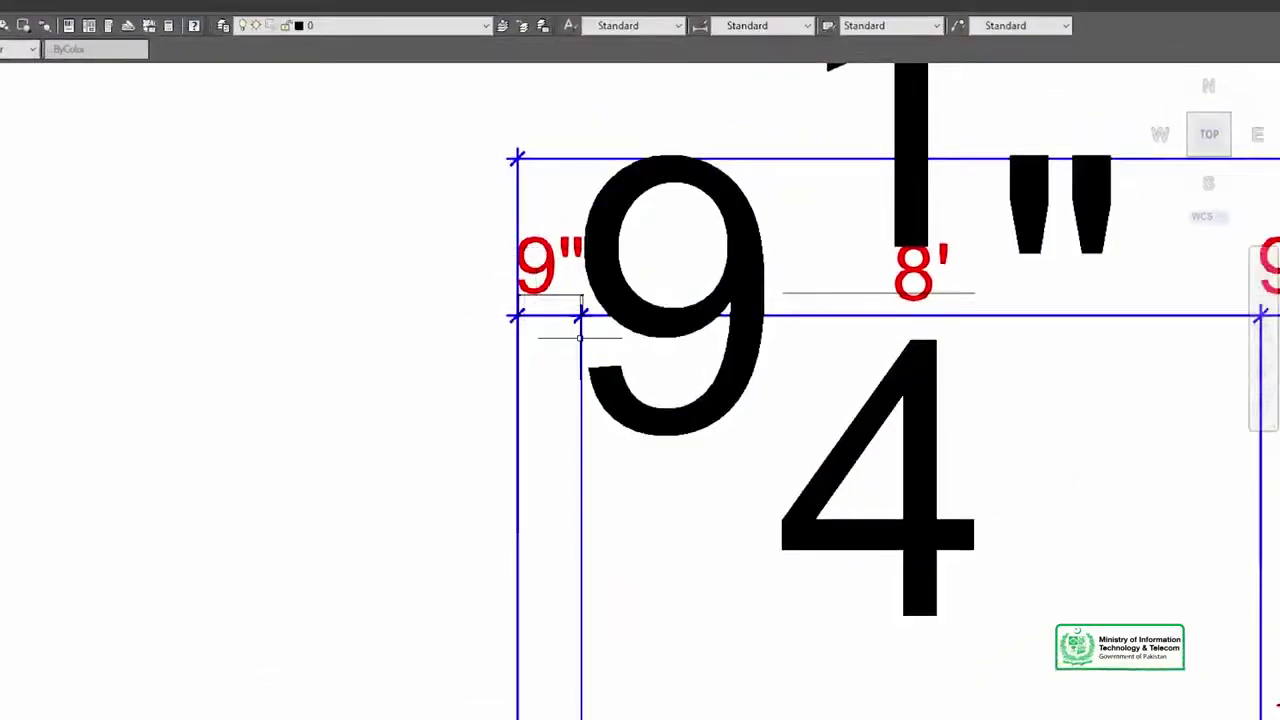
scroll(575, 343, "down", 4)
scroll(575, 343, "down", 3)
middle_click_drag(575, 343, 183, 388)
scroll(380, 320, "down", 3)
middle_click_drag(677, 240, 531, 229)
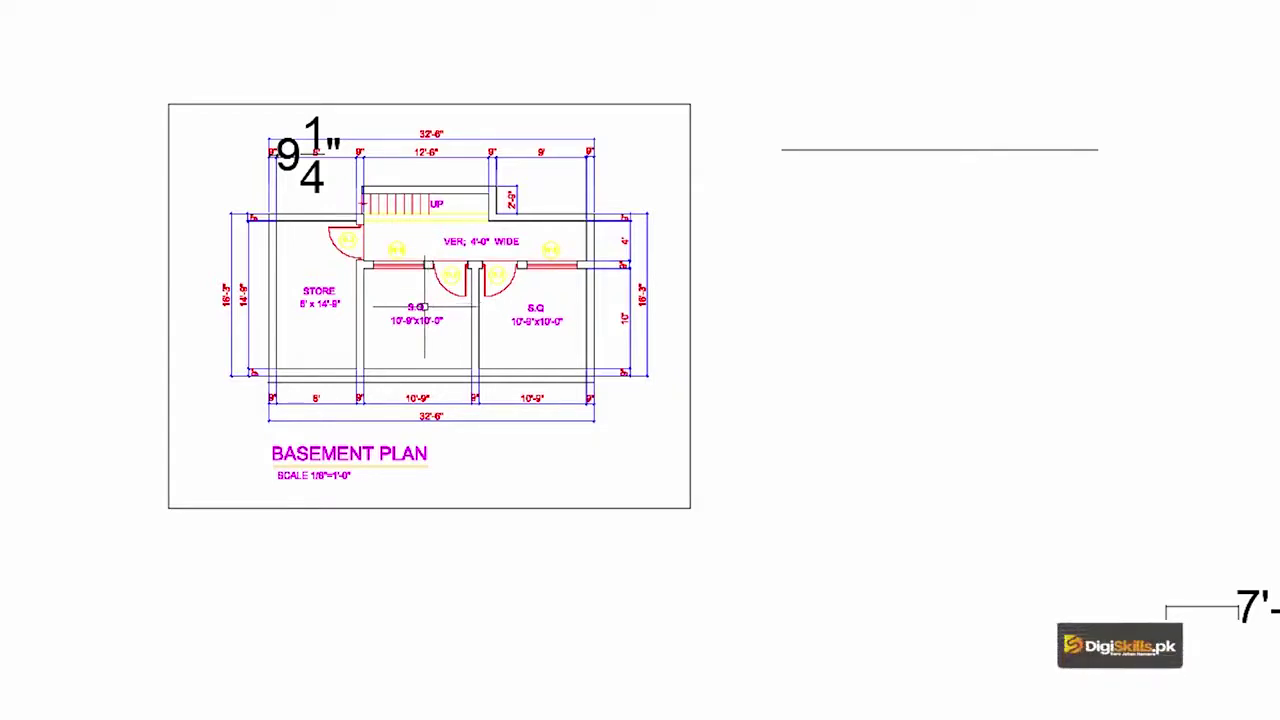
double_click(594, 262)
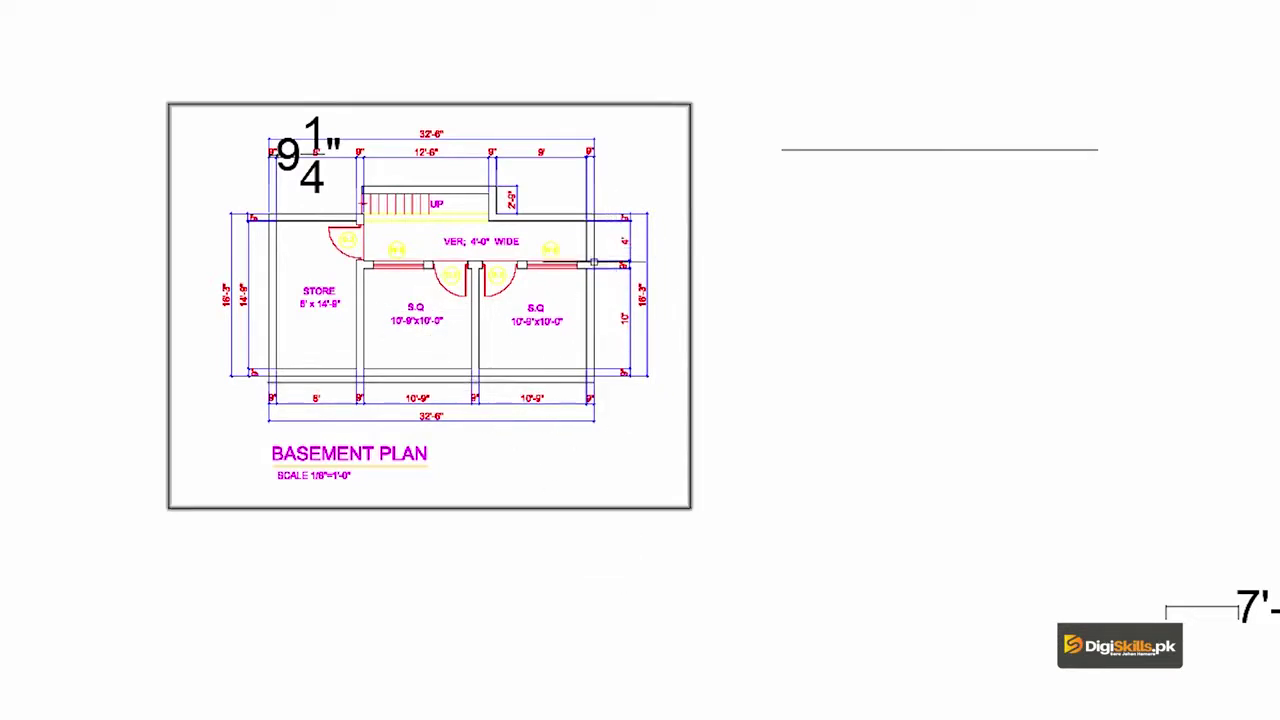
mouse_move(600, 282)
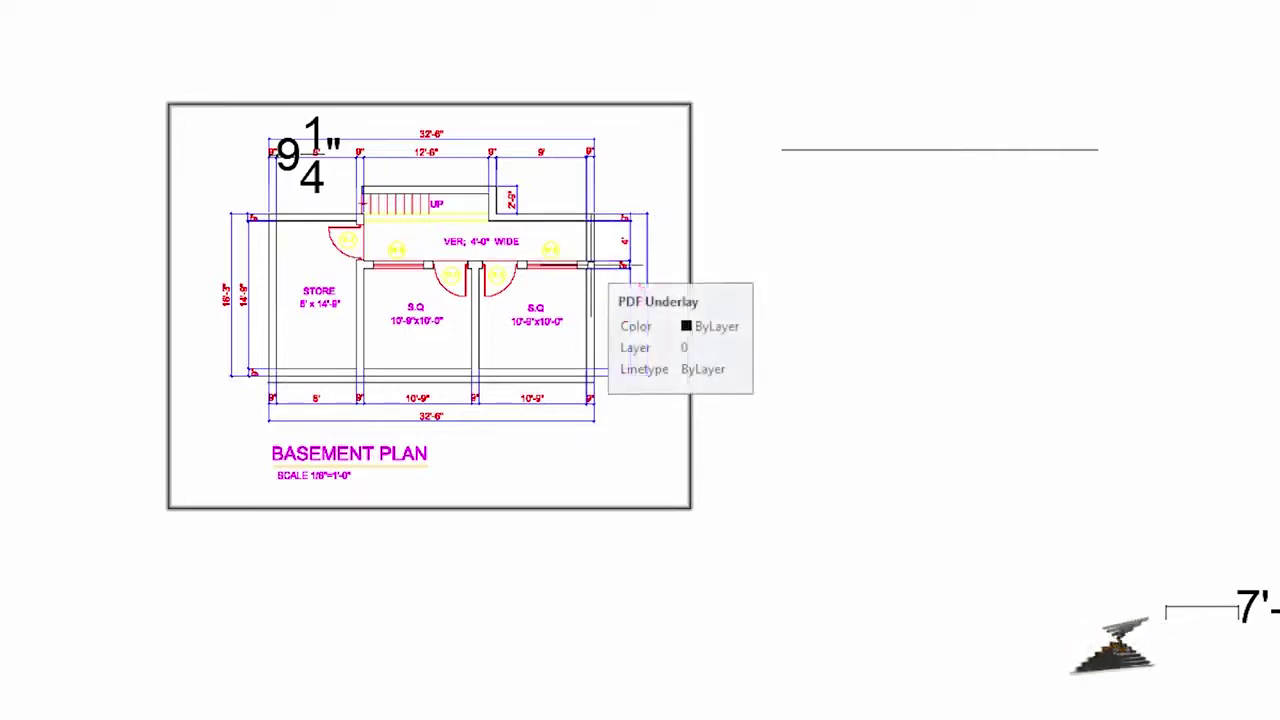
double_click(543, 514)
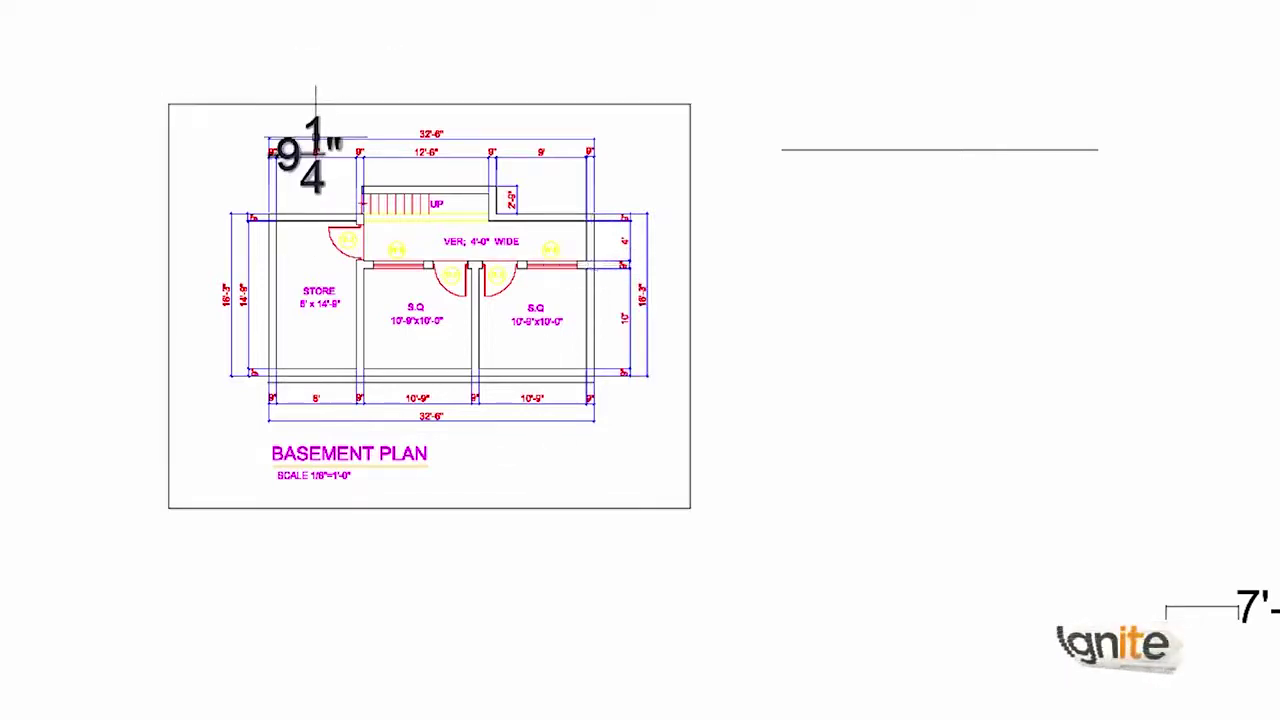
scroll(426, 585, "up", 1)
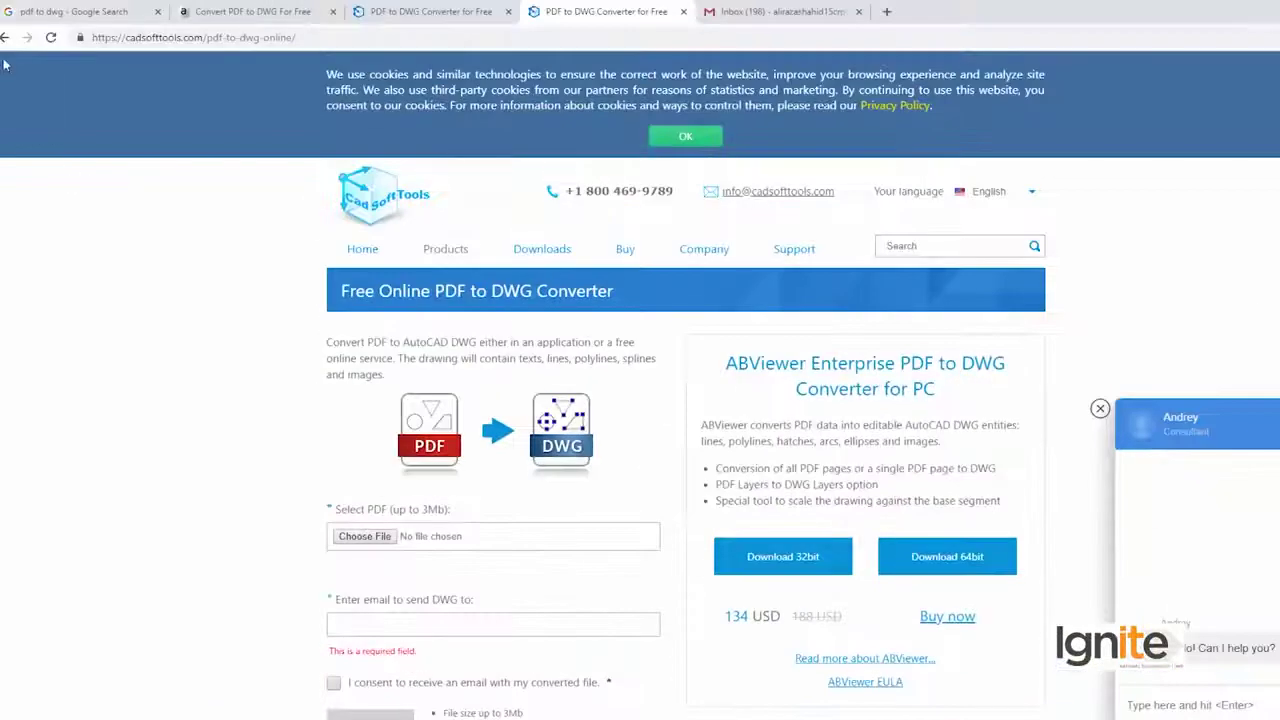
left_click(5, 37)
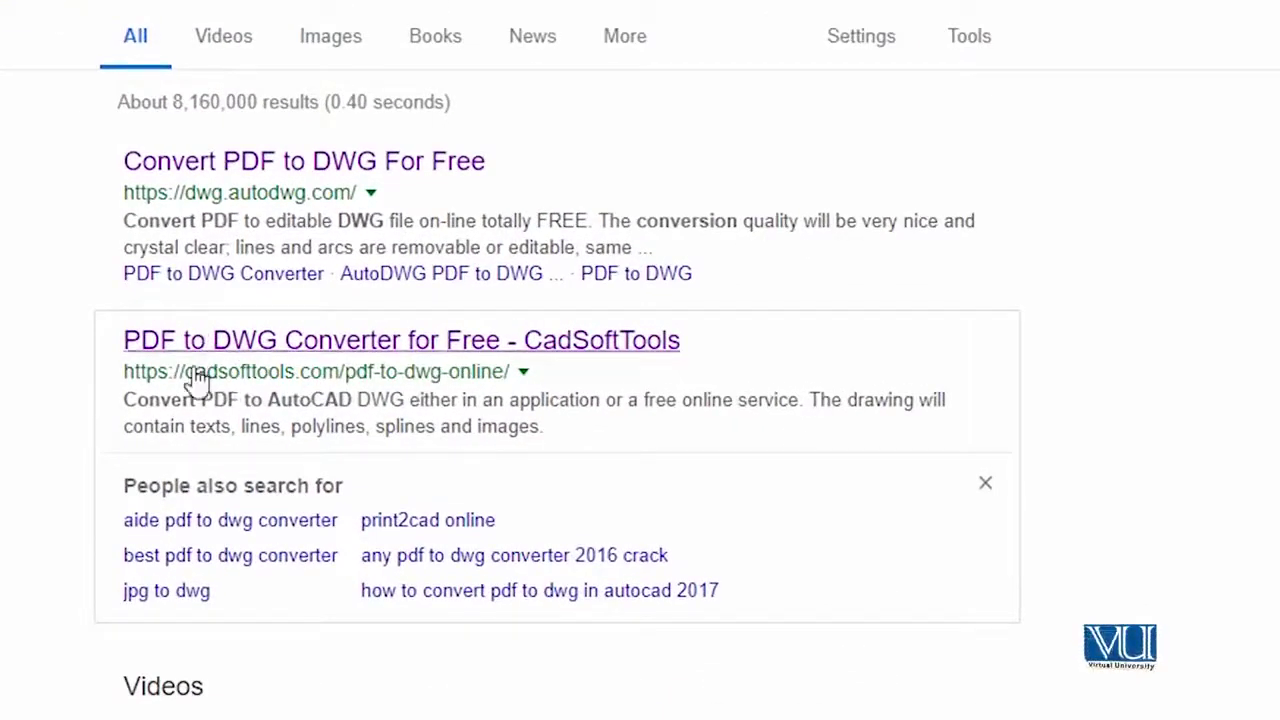
scroll(214, 400, "up", 1)
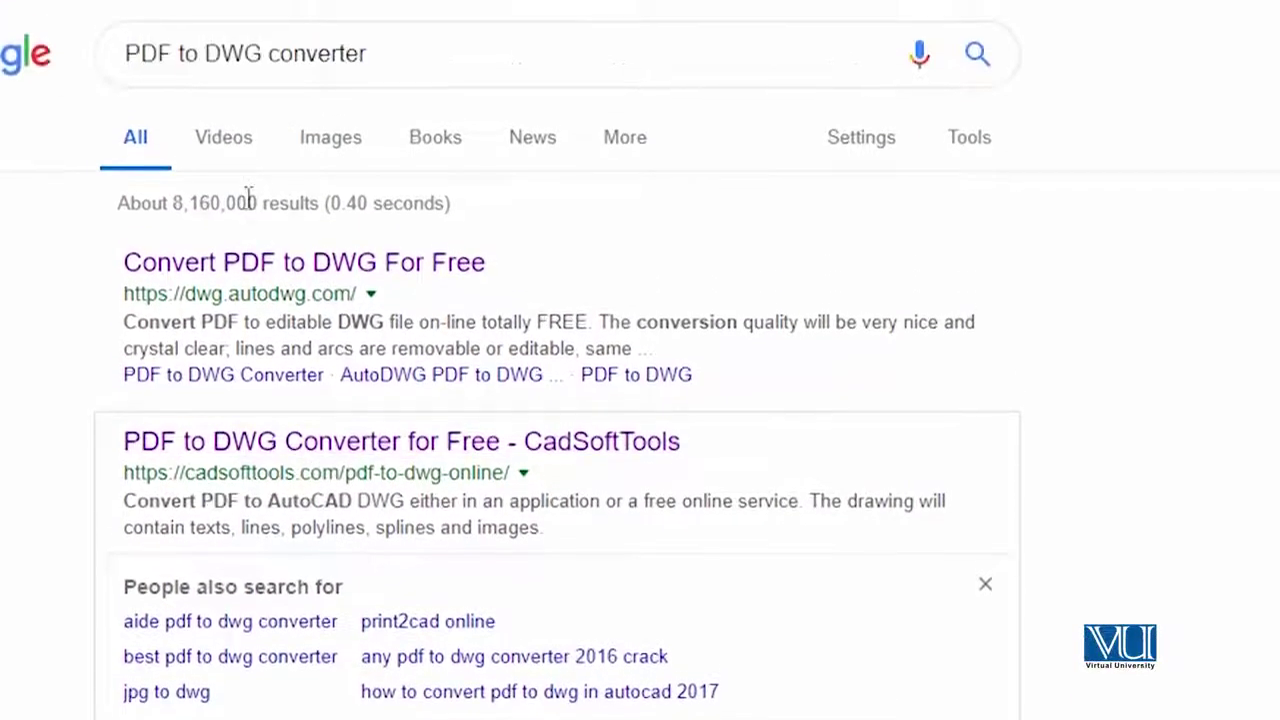
left_click(270, 447)
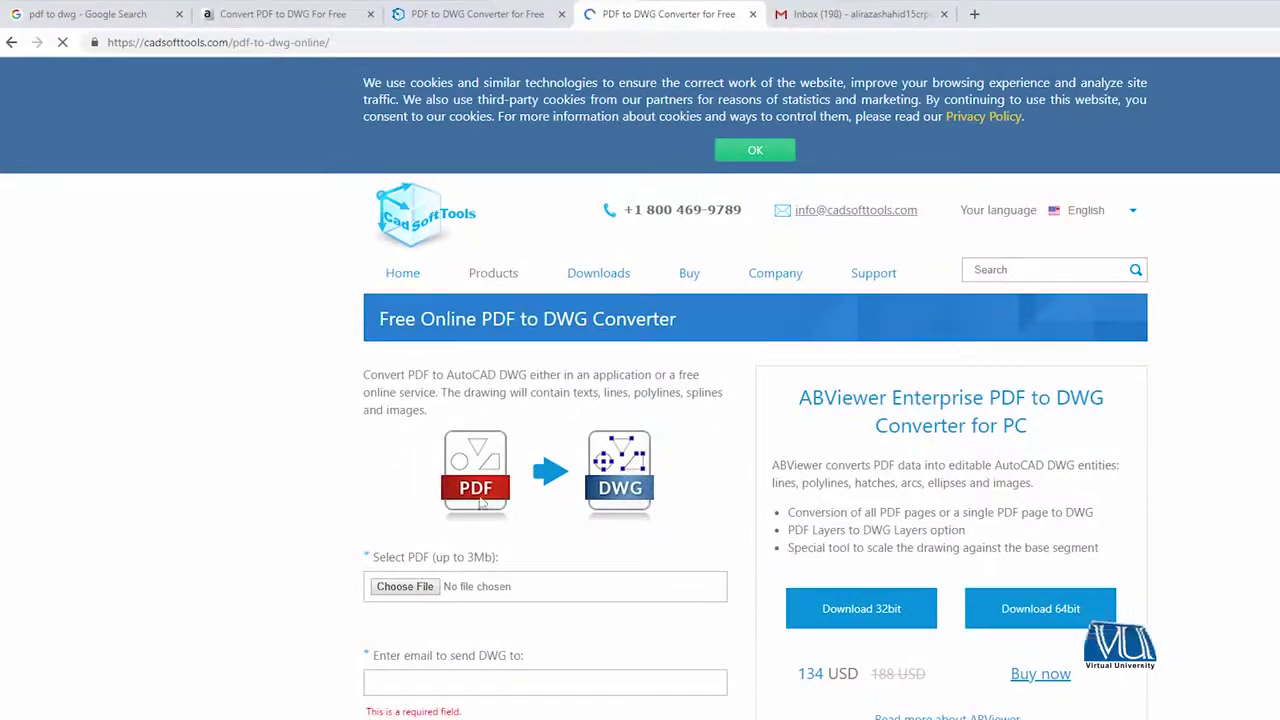
scroll(617, 483, "down", 2)
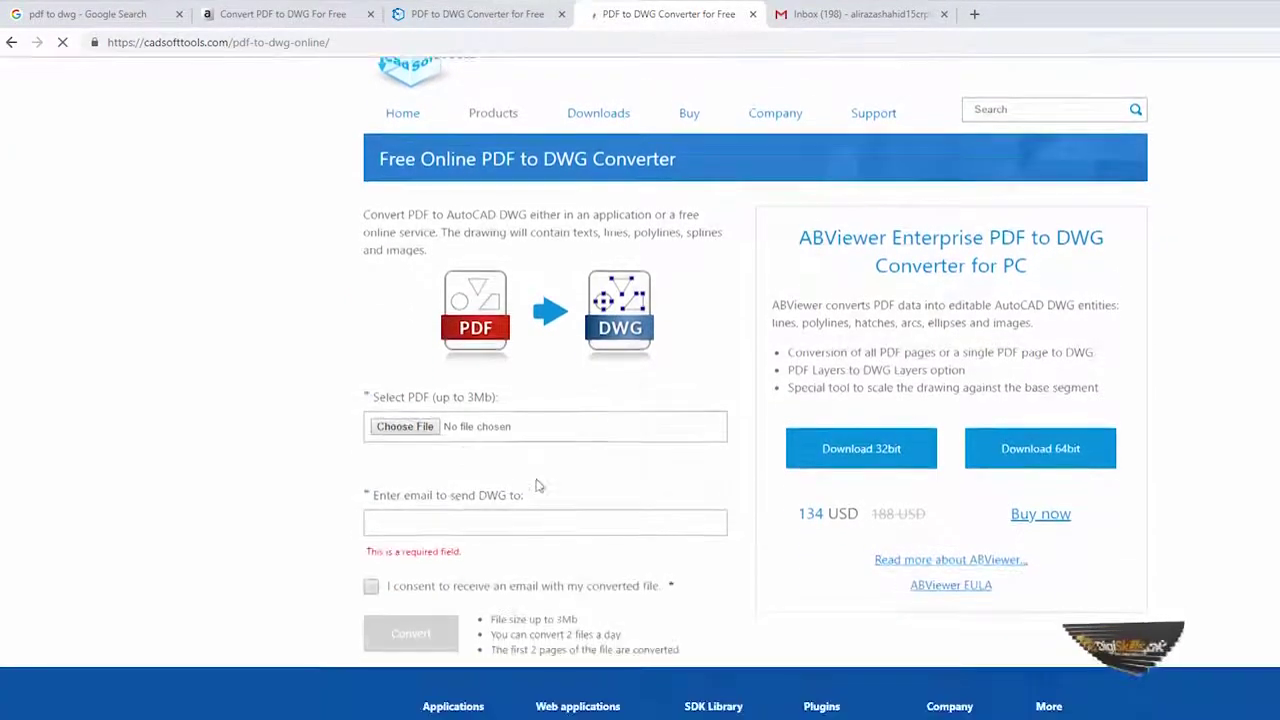
Select the PDF to DWG file for upload in the converter.
left_click(212, 358)
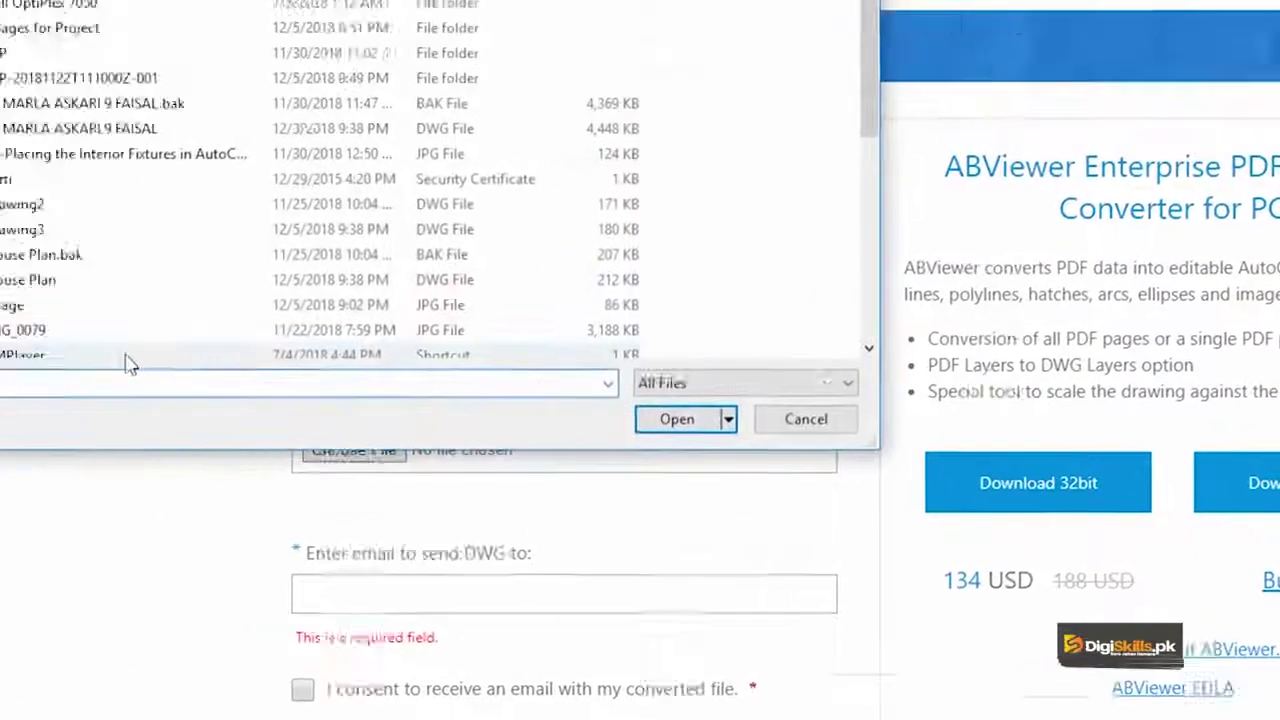
scroll(415, 470, "down", 4)
double_click(312, 455)
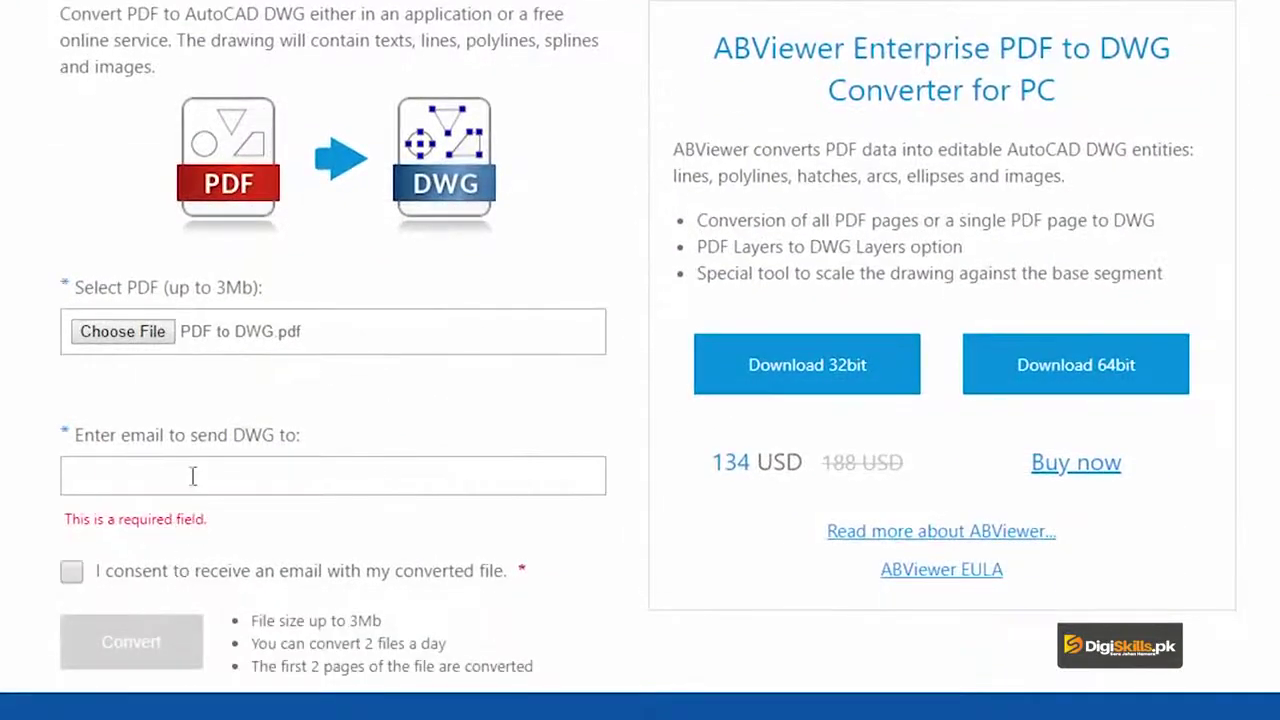
Begin entering the recipient e-mail address in the DWG delivery field.
left_click(193, 475)
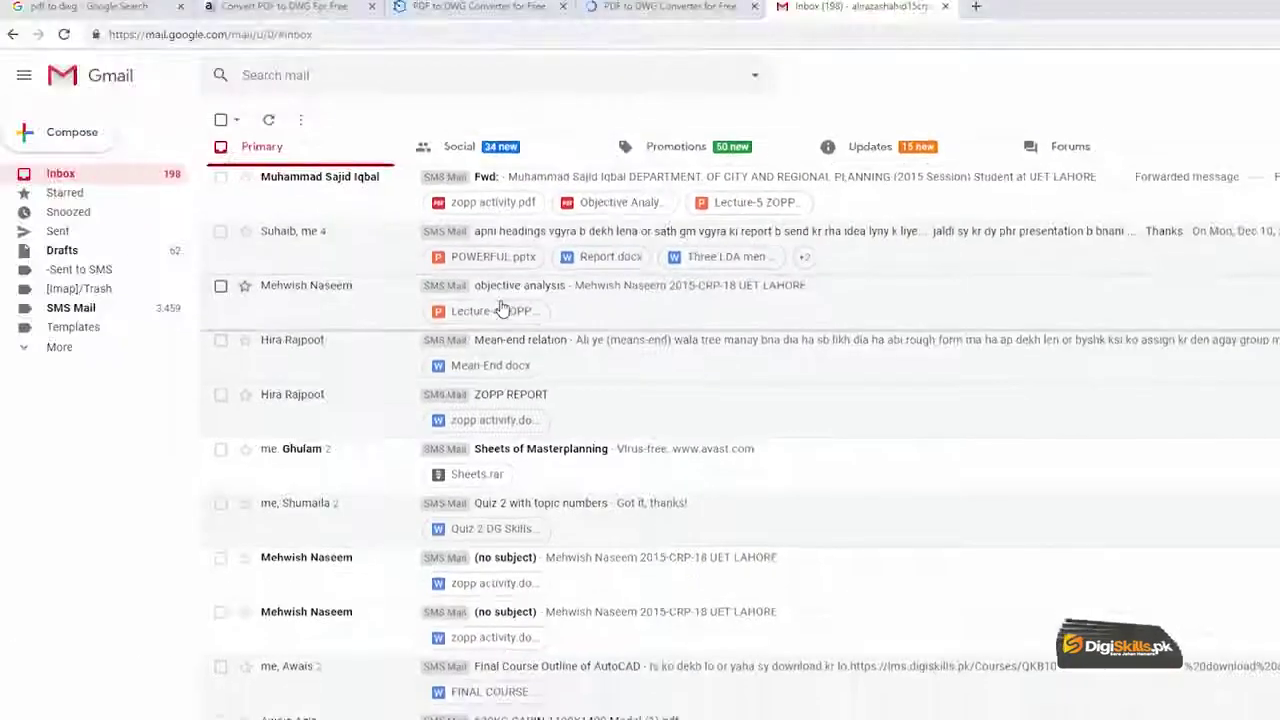
scroll(503, 305, "down", 4)
scroll(503, 305, "up", 4)
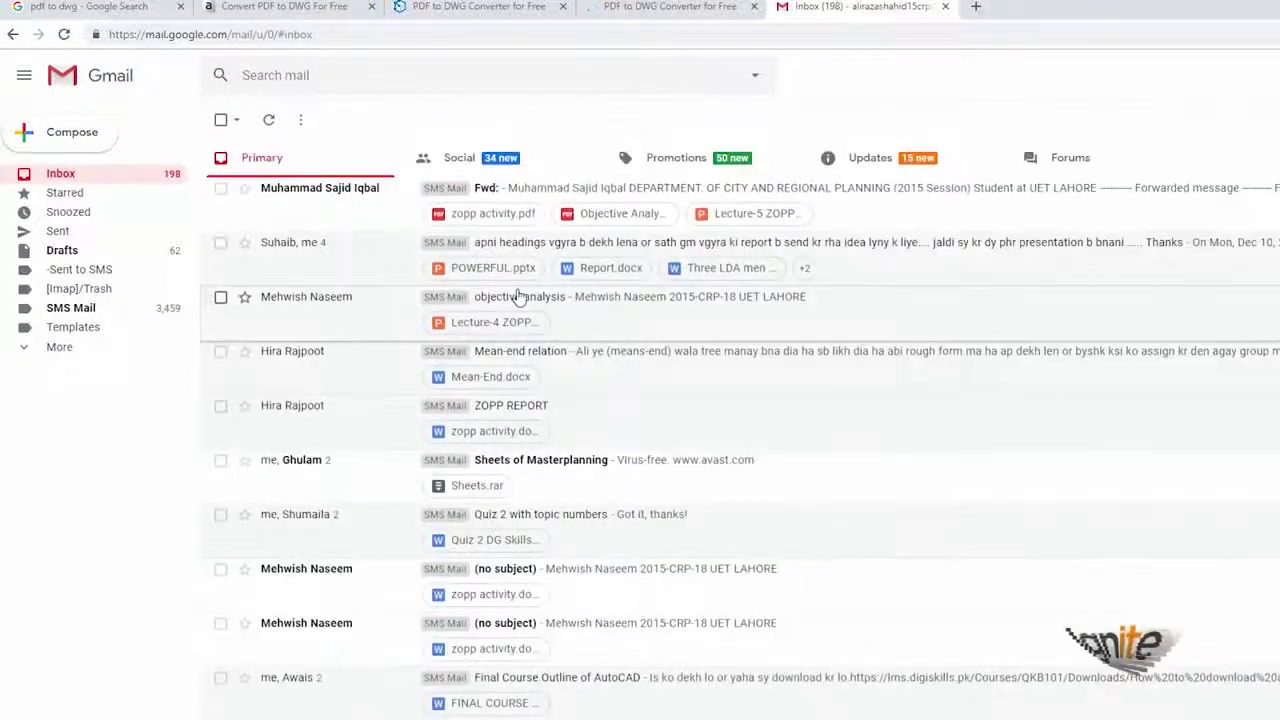
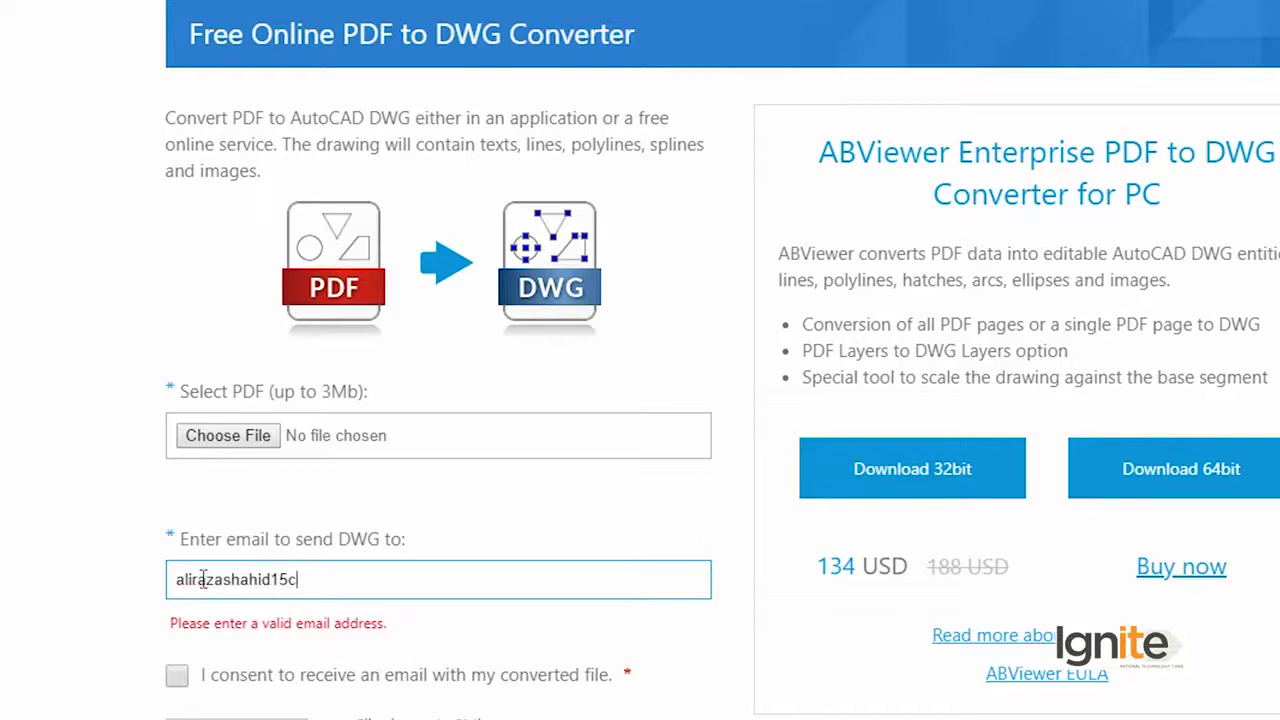
Finish the recipient e-mail address and tick the consent to receive the file by e-mail.
type("gmail.com")
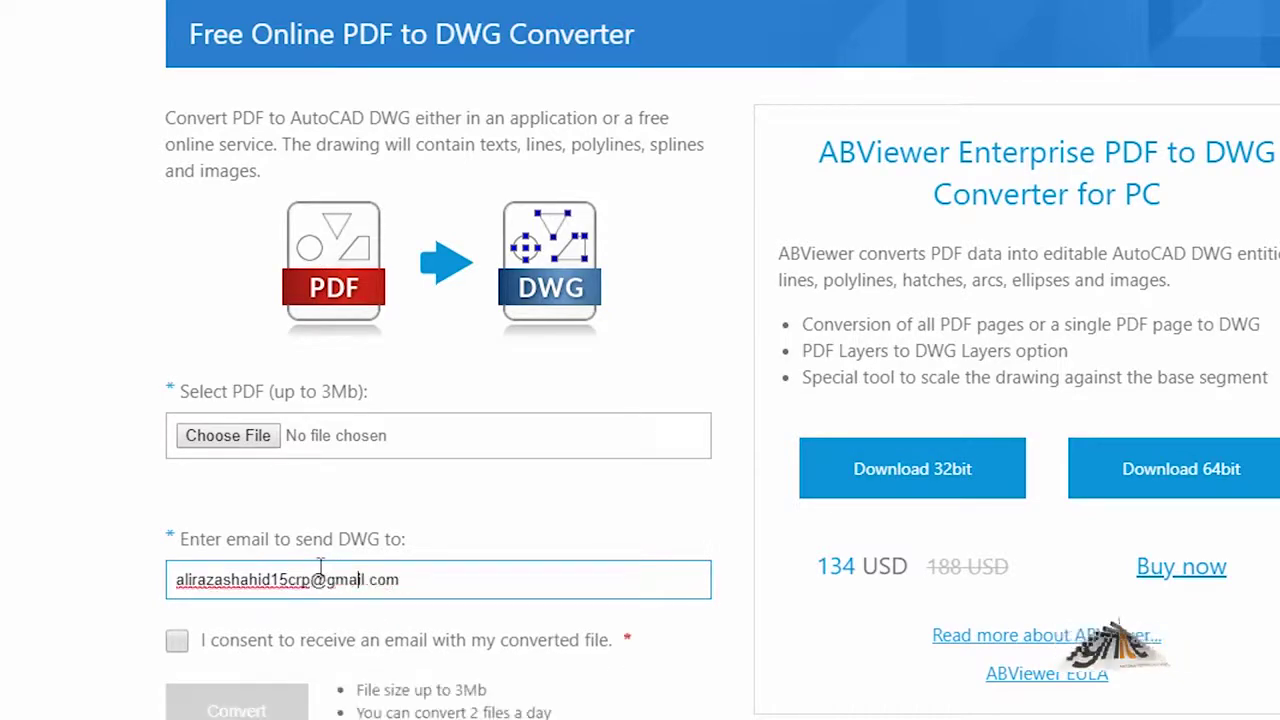
scroll(392, 567, "down", 1)
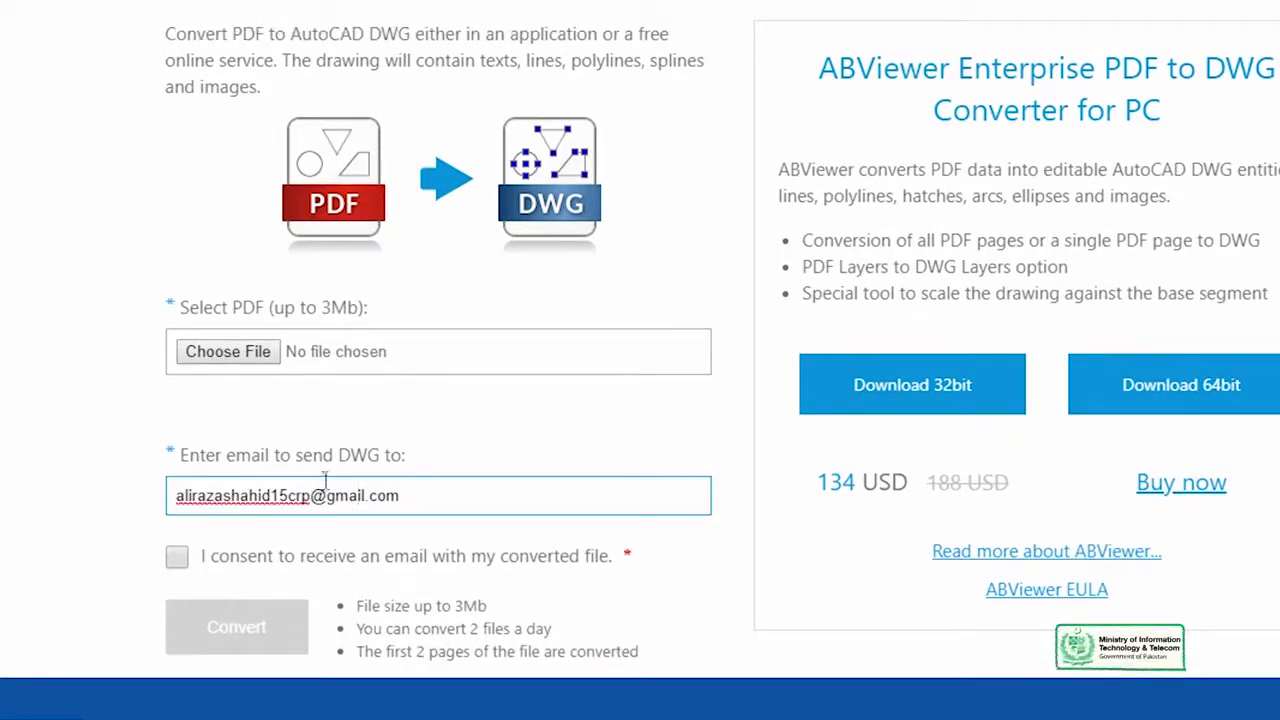
scroll(372, 512, "down", 1)
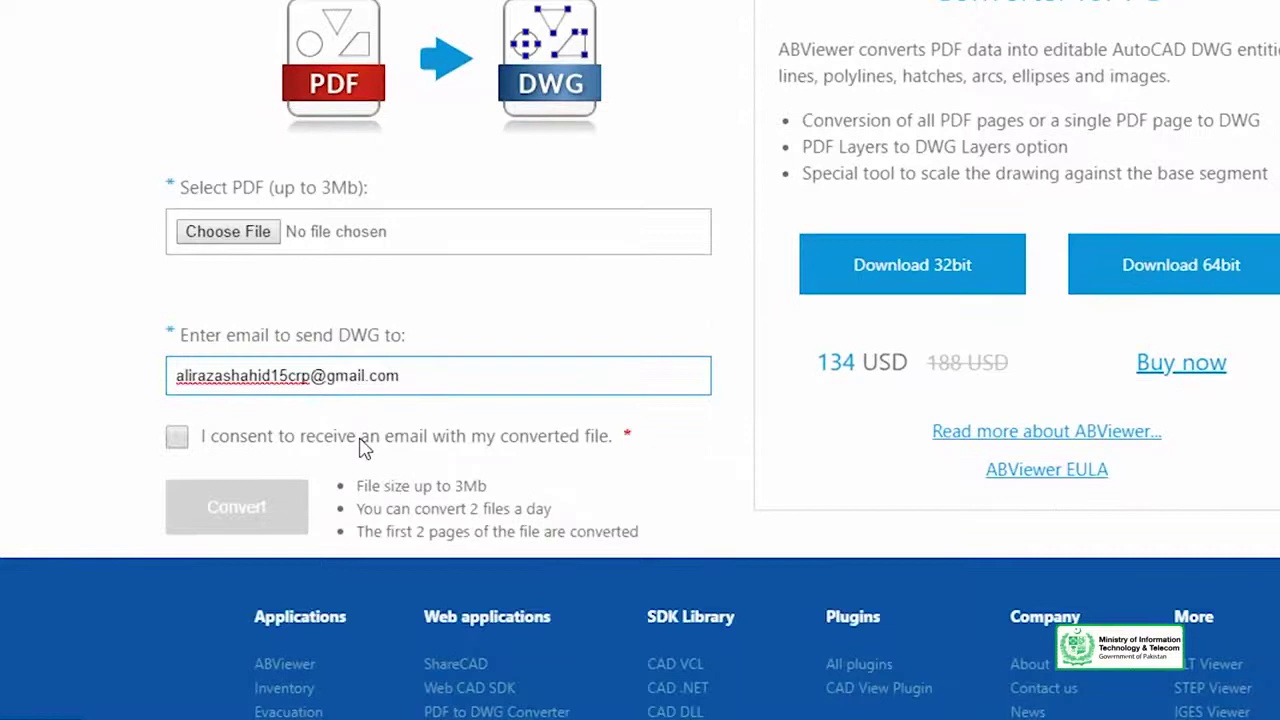
left_click(177, 437)
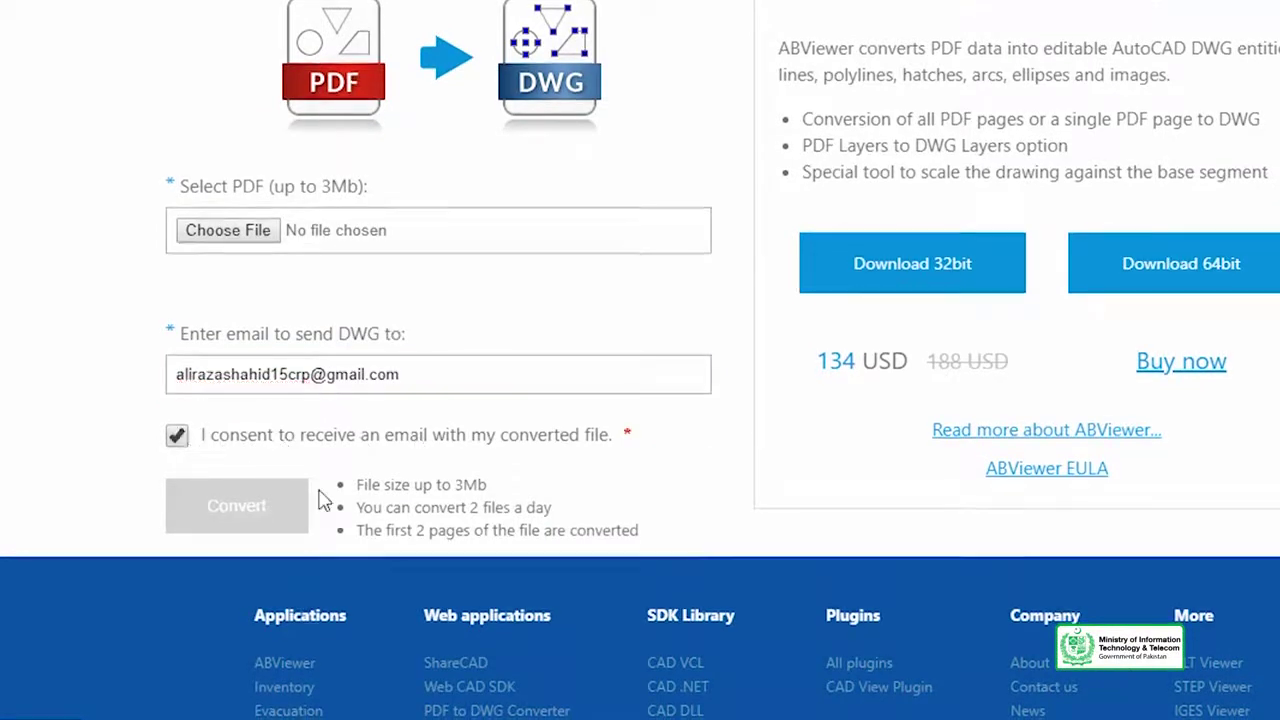
scroll(300, 480, "down", 2)
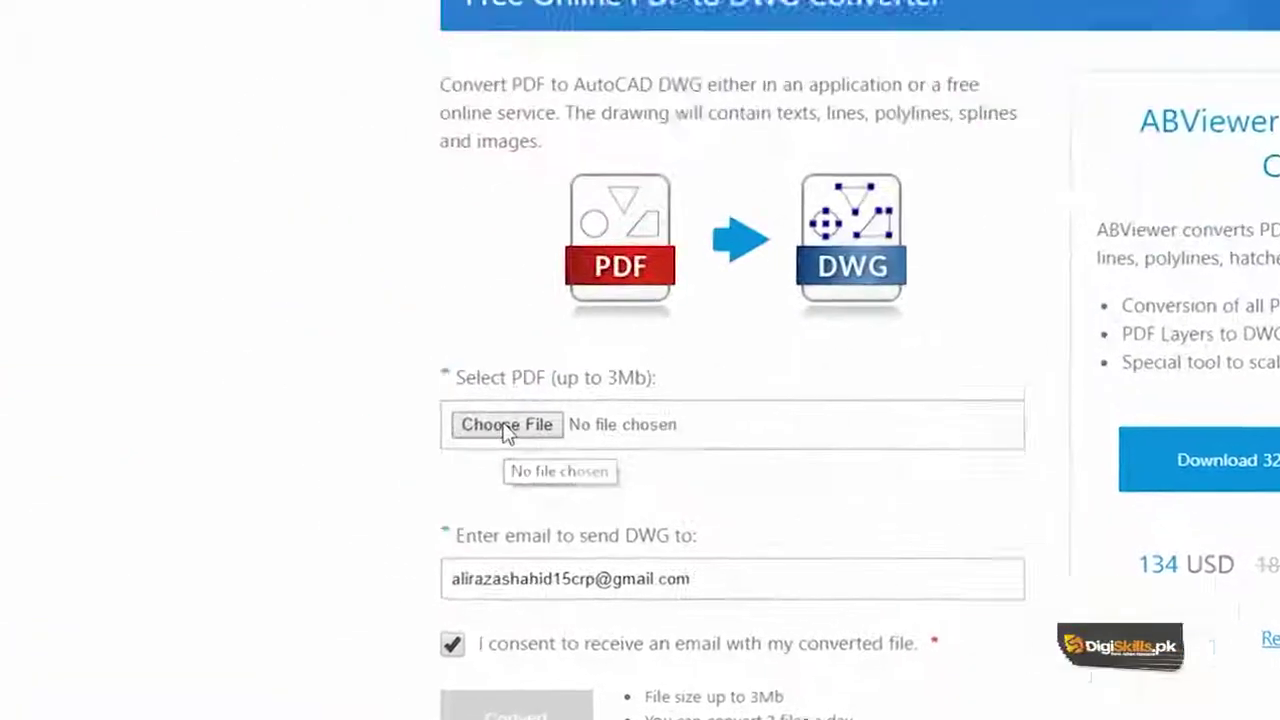
Upload PDF to DWG.pdf, convert it to DWG, and go to the Gmail inbox.
left_click(272, 52)
scroll(305, 457, "down", 5)
scroll(318, 460, "down", 1)
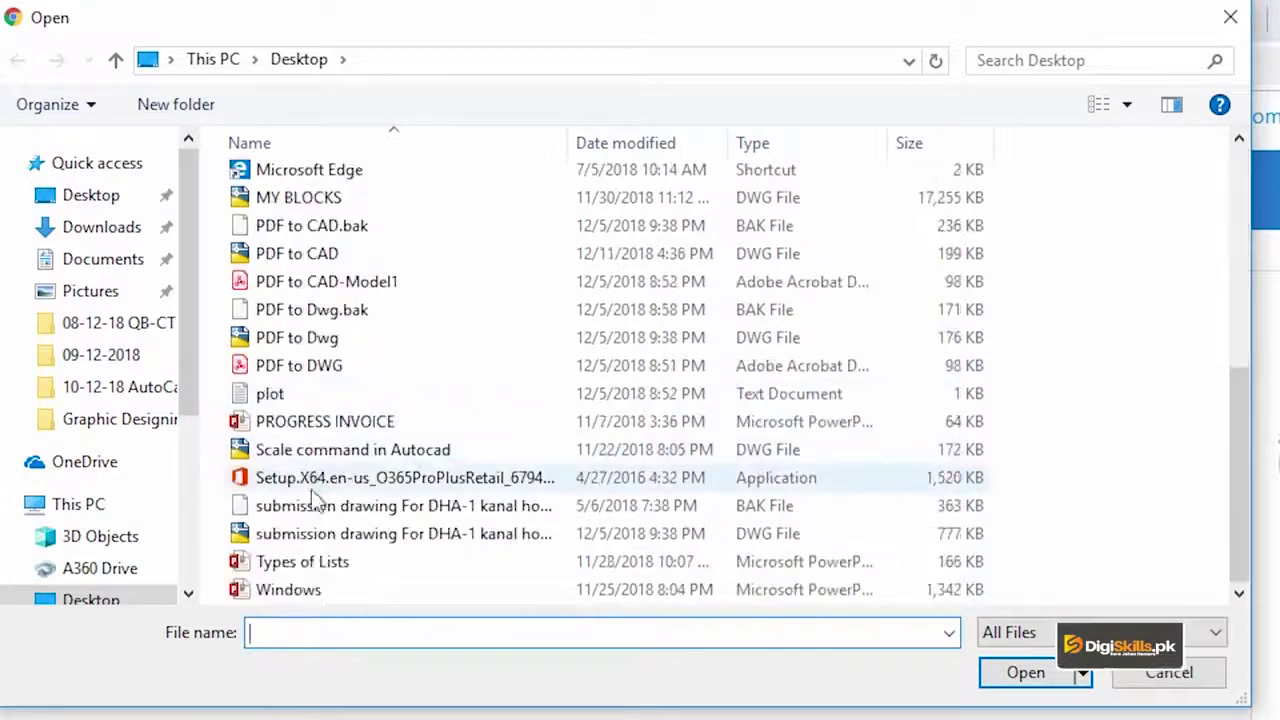
left_click(298, 366)
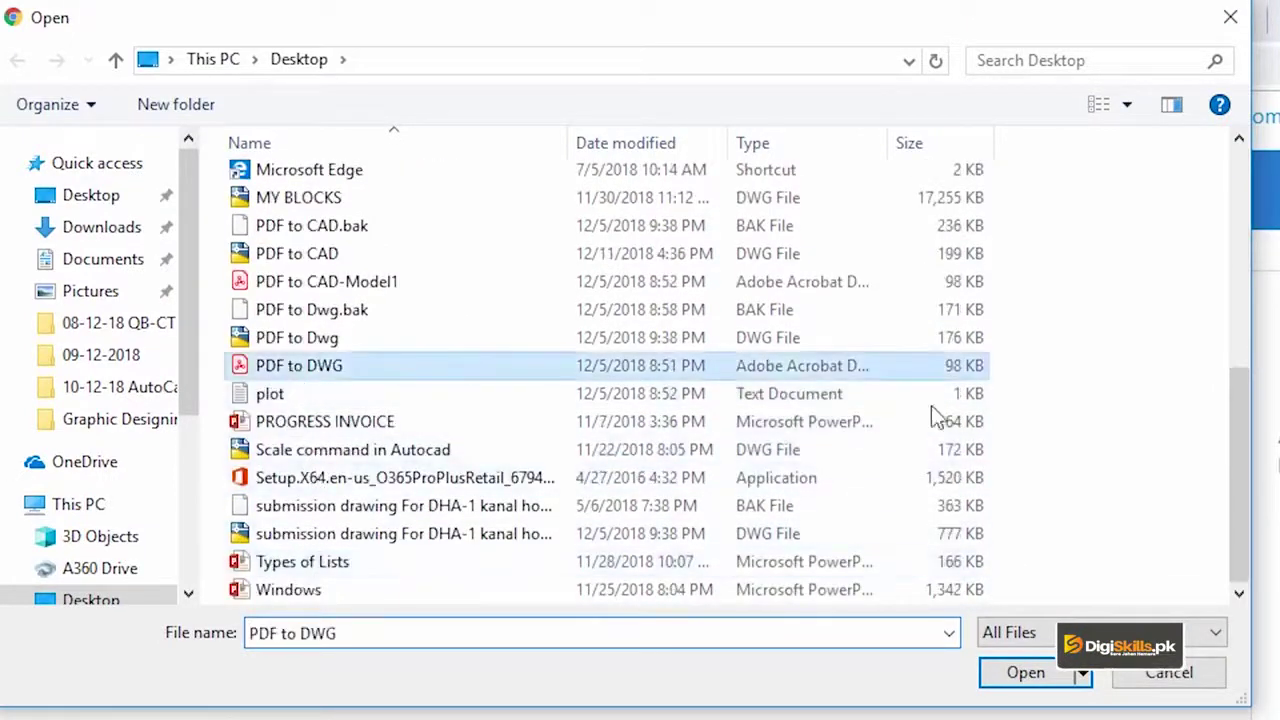
left_click(1024, 673)
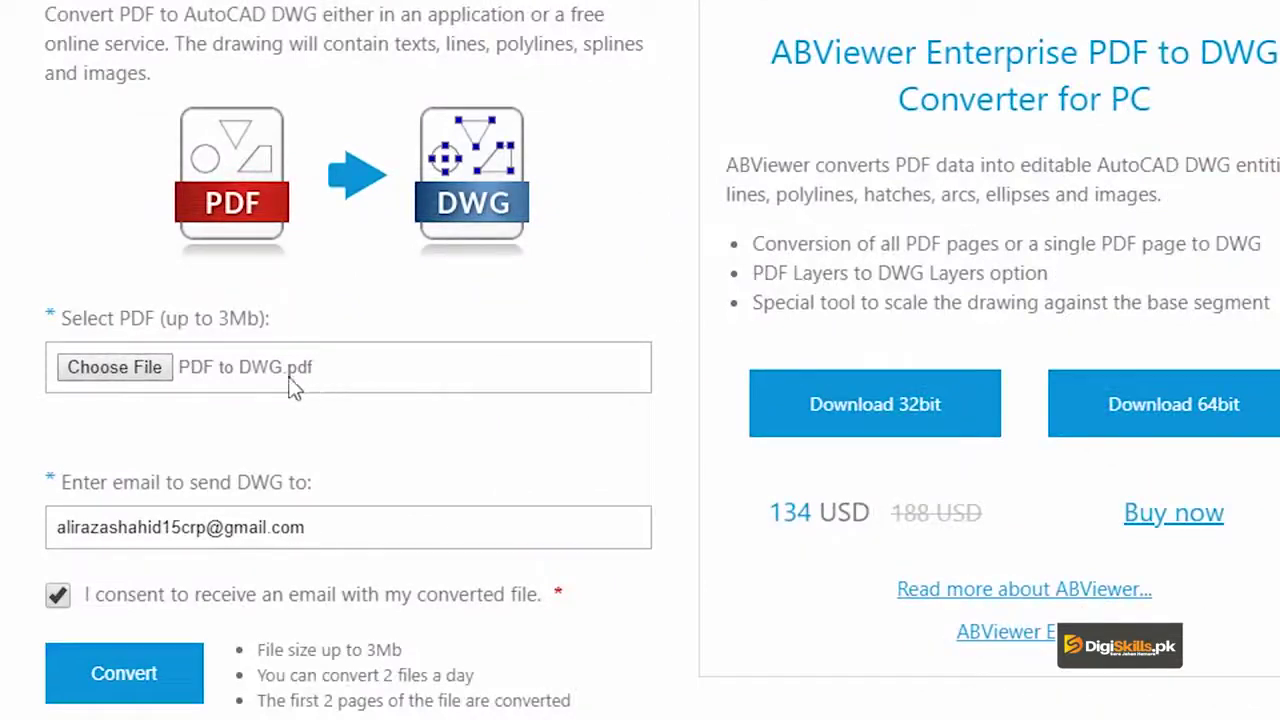
left_click(127, 688)
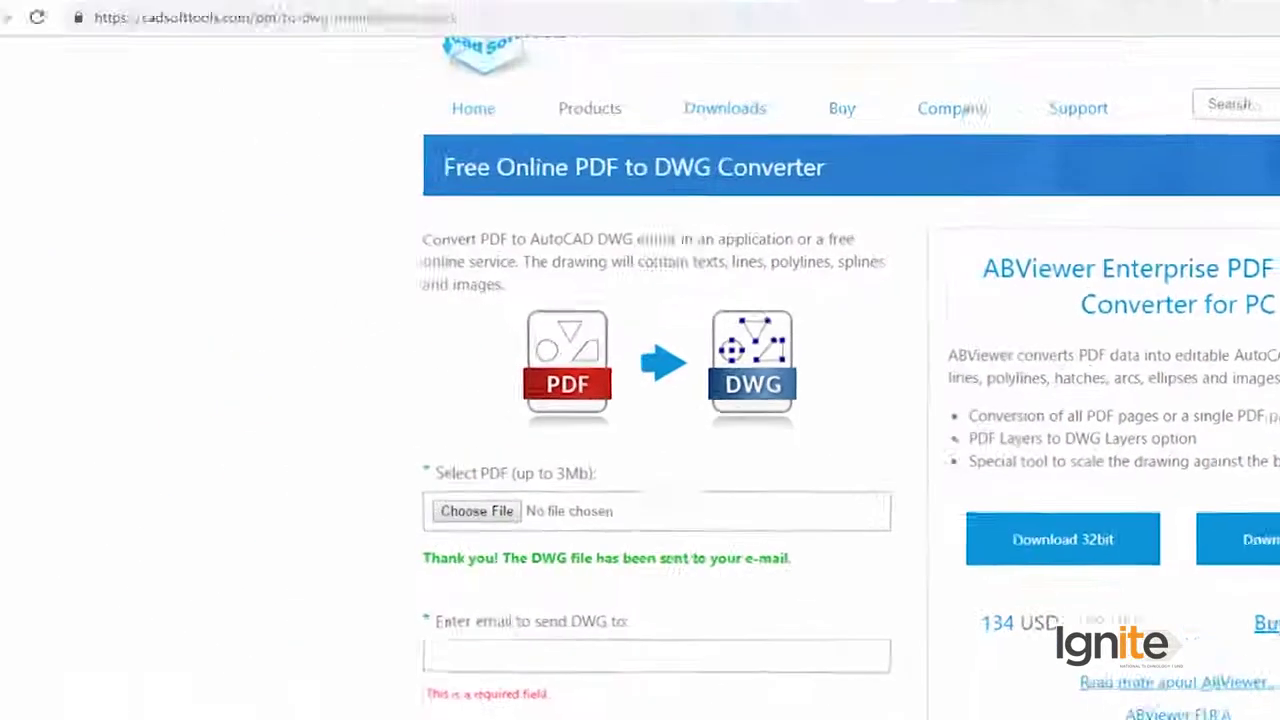
left_click(1043, 12)
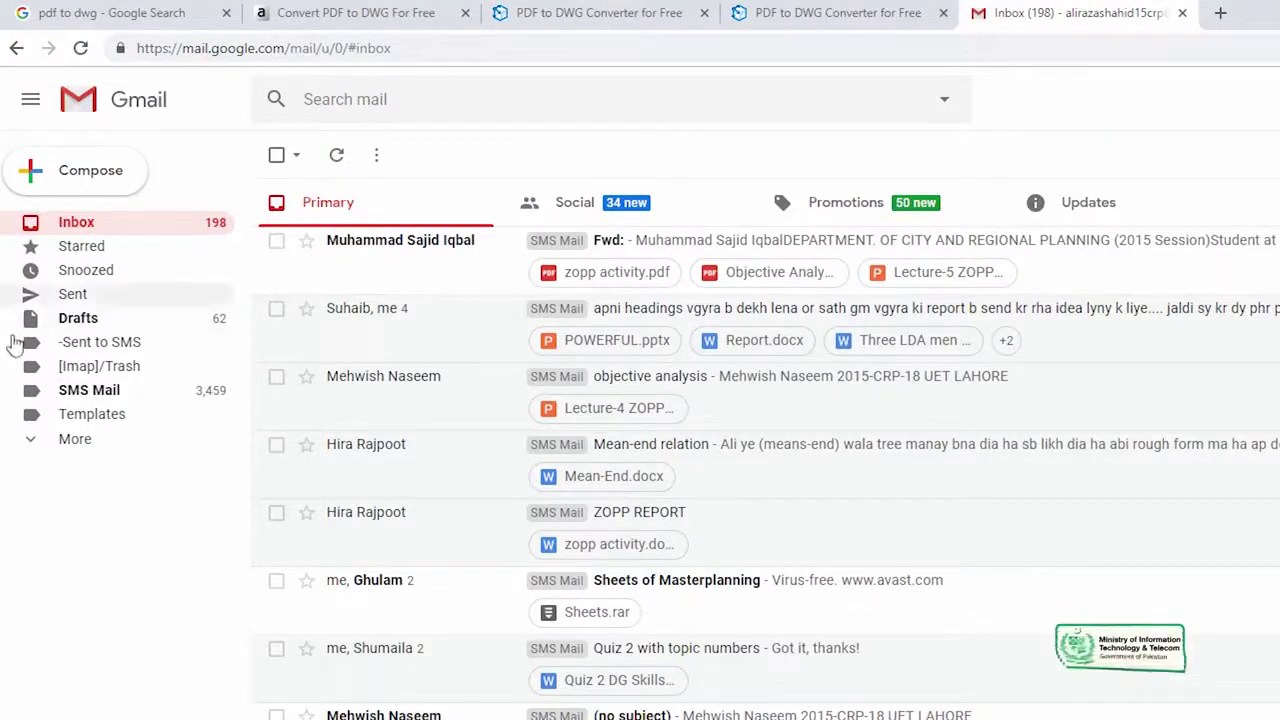
mouse_move(150, 258)
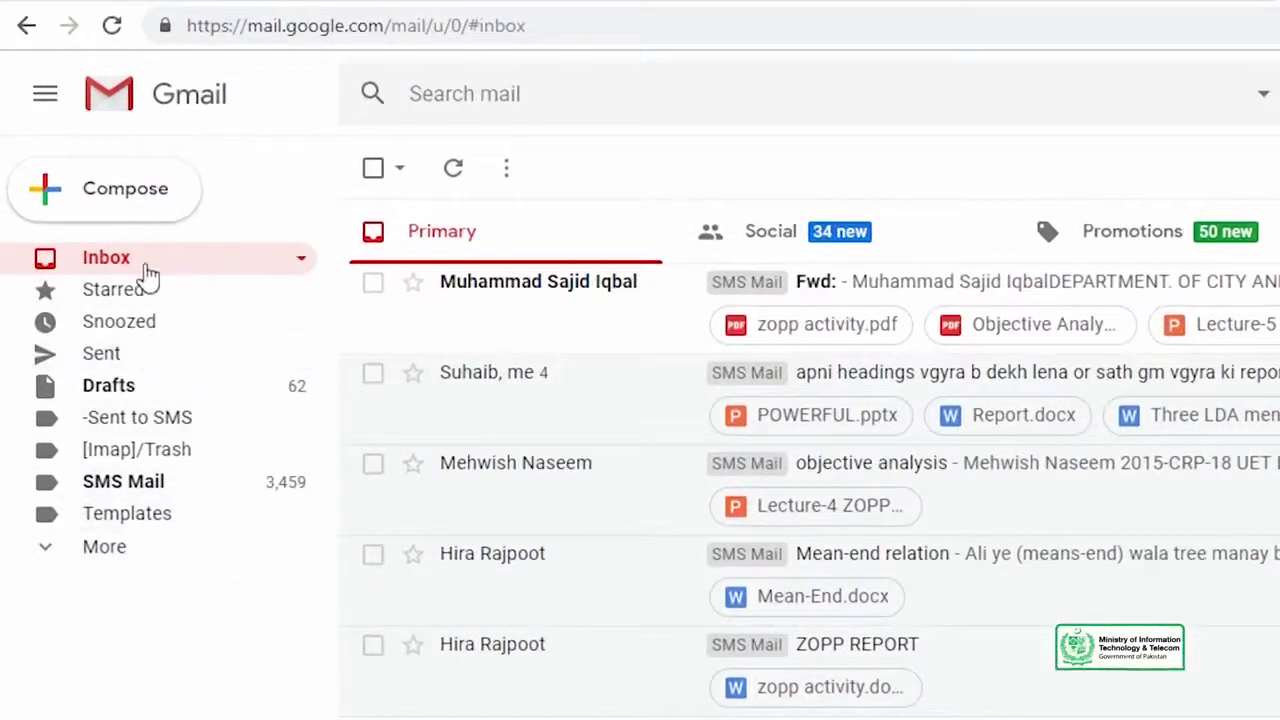
Show the Updates category of mail in Gmail.
left_click(95, 550)
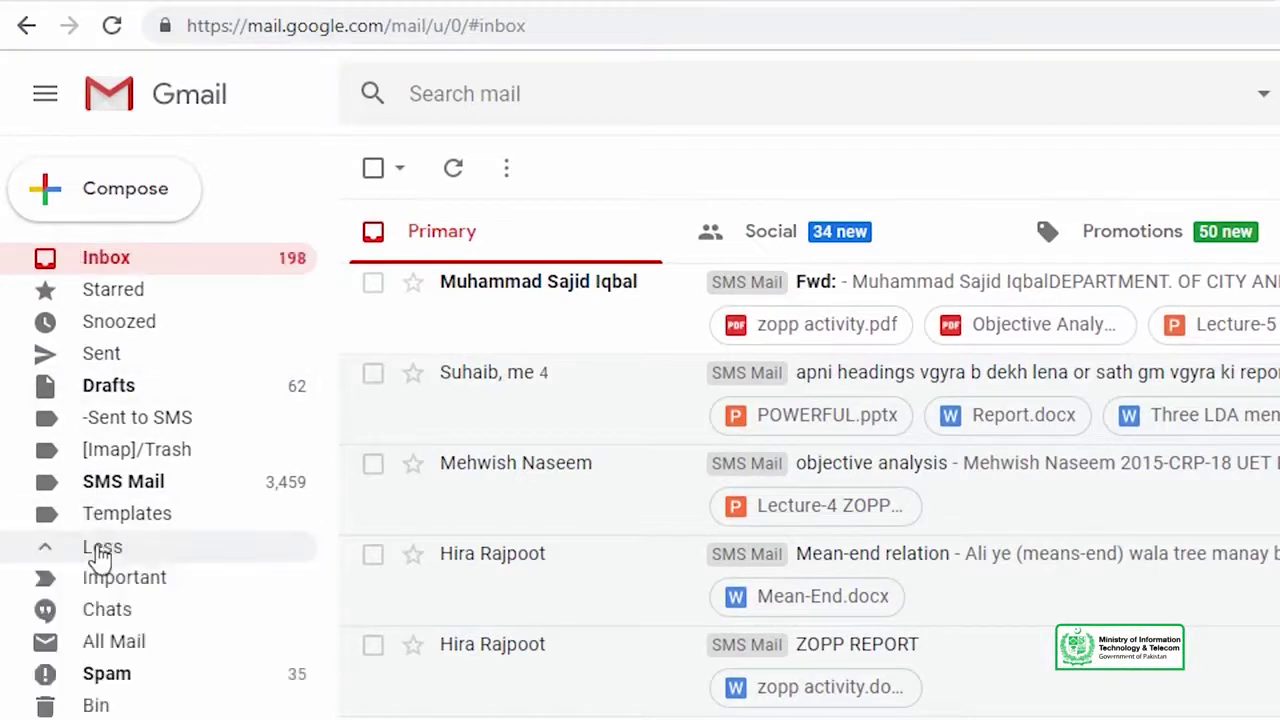
scroll(171, 657, "down", 3)
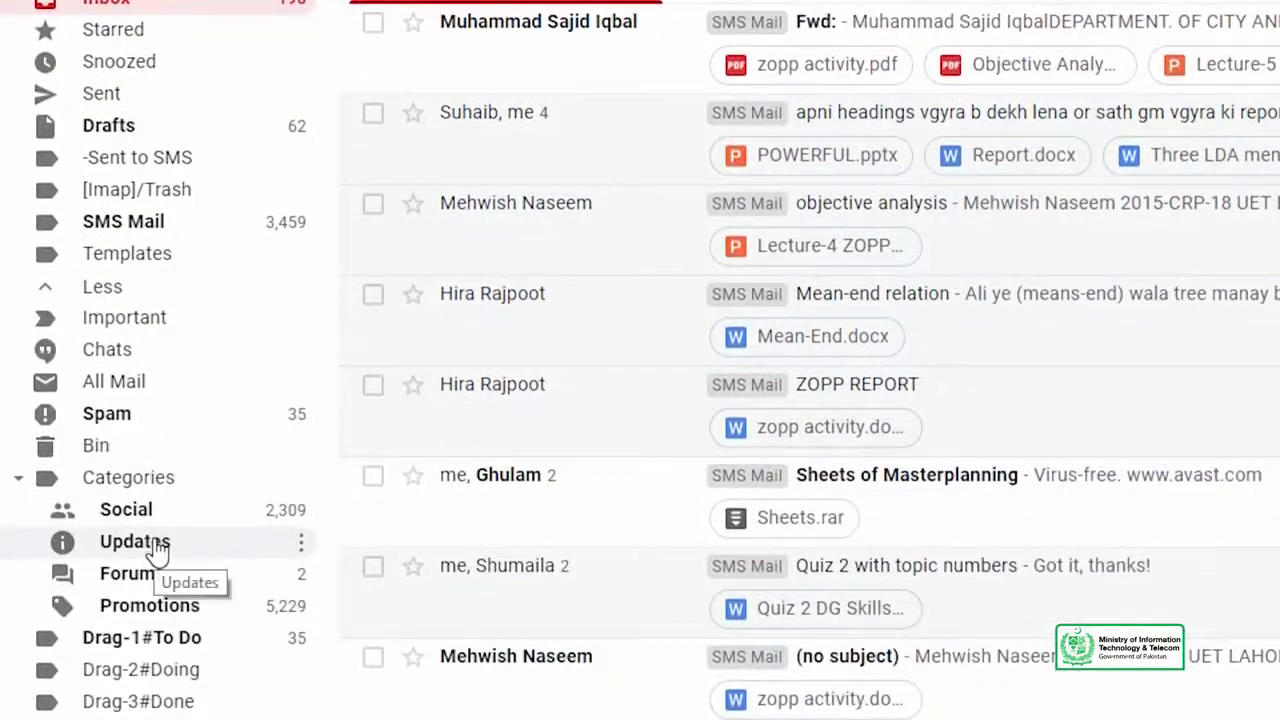
left_click(155, 550)
scroll(1040, 130, "up", 3)
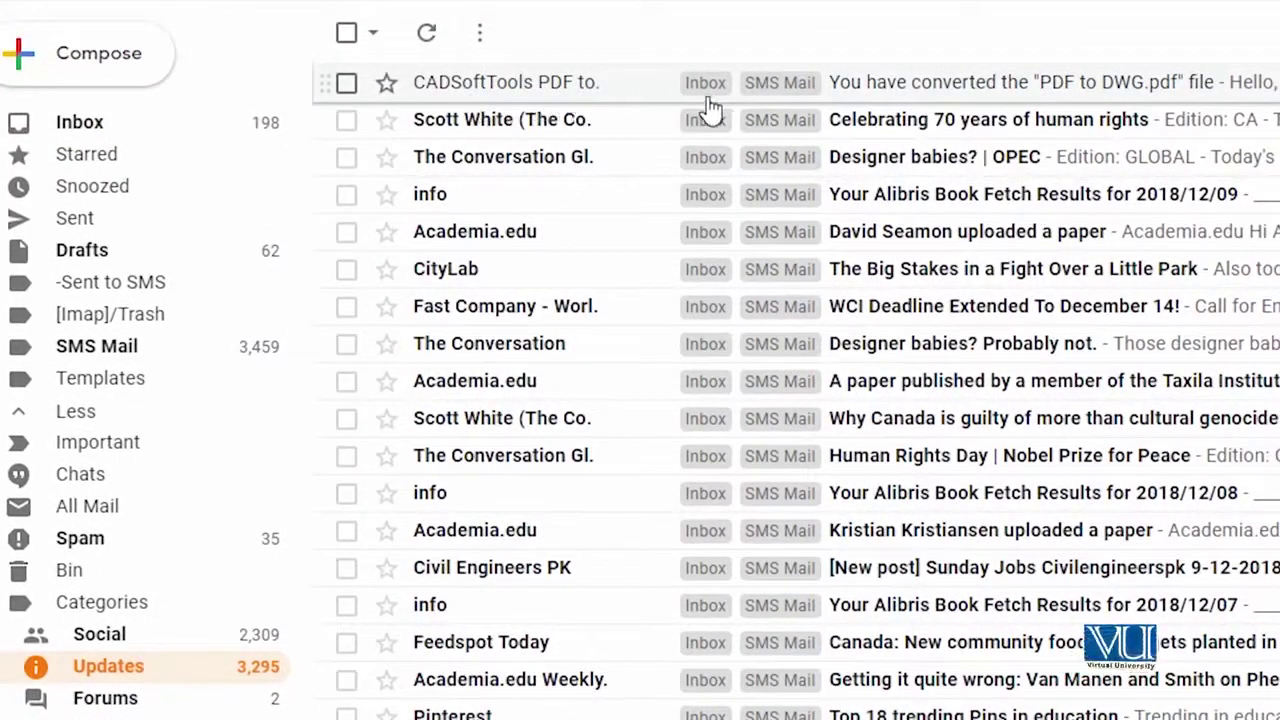
Open the CADSoftTools email and download convertedfile.dwg (1).zip from its DWG link.
left_click(925, 97)
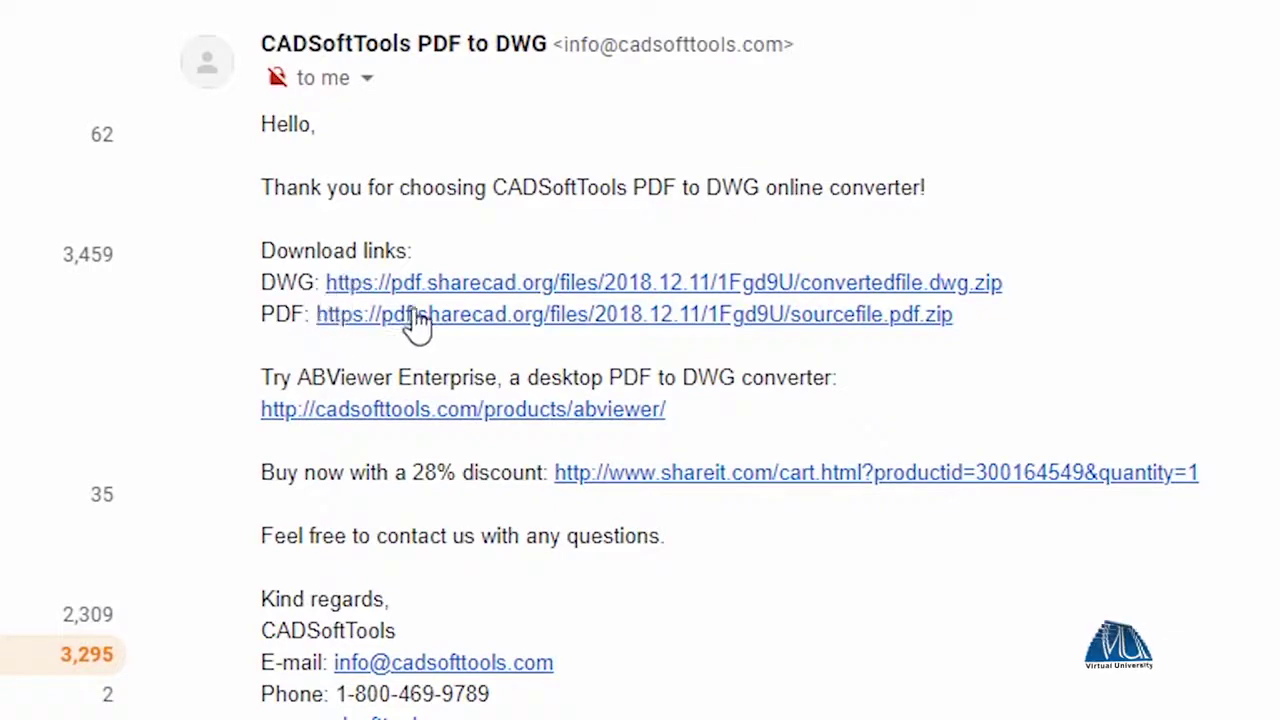
left_click(437, 284)
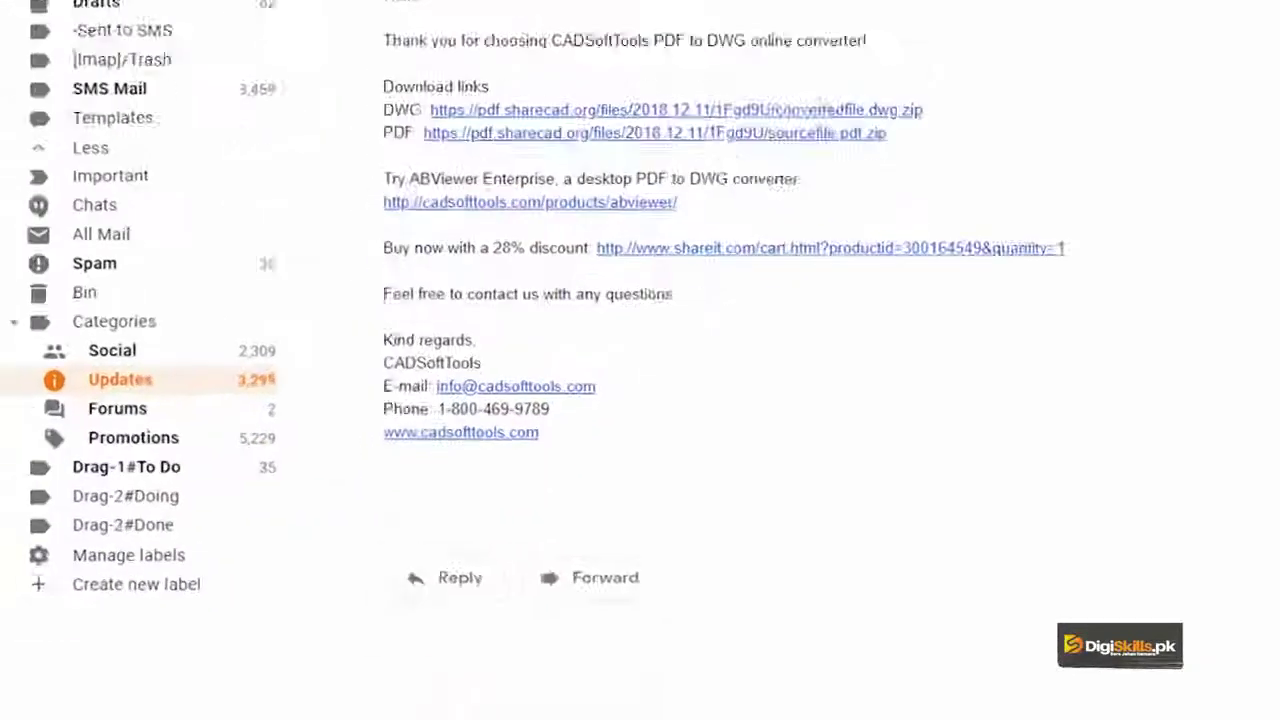
left_click(309, 643)
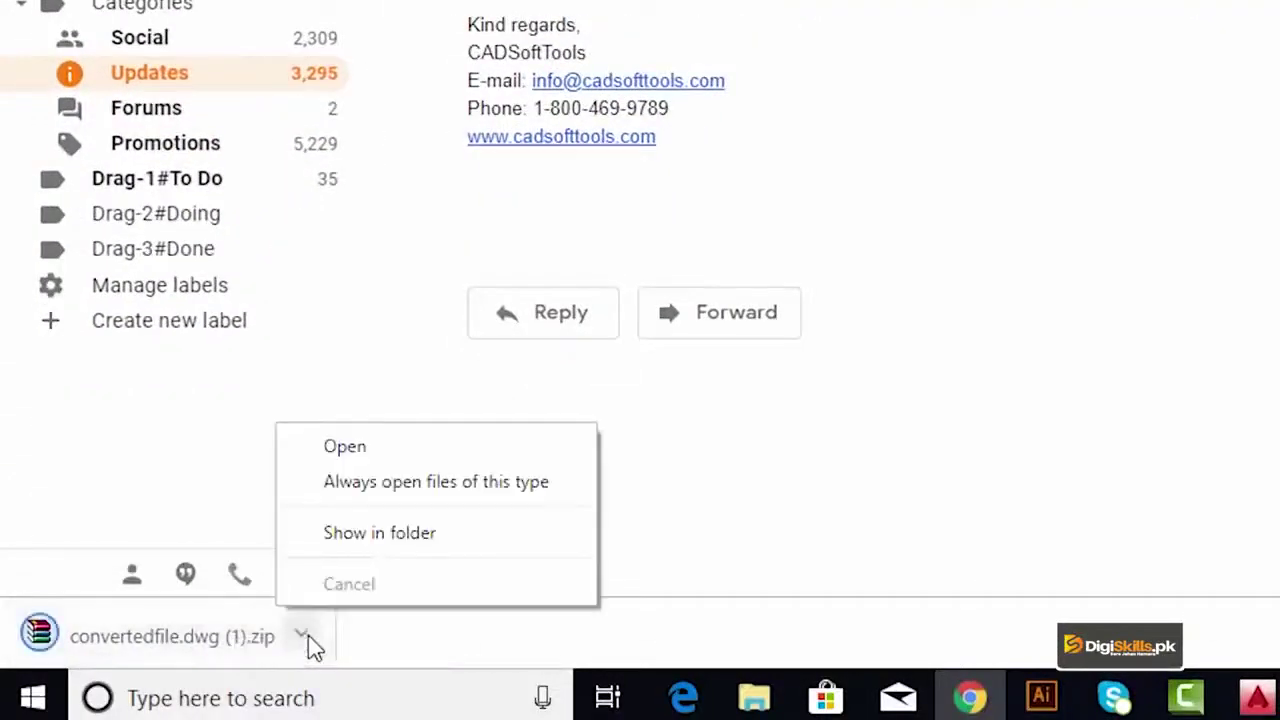
Extract convertedfile.dwg (1).zip in Downloads and open PDF to DWG from the extracted folder.
left_click(372, 540)
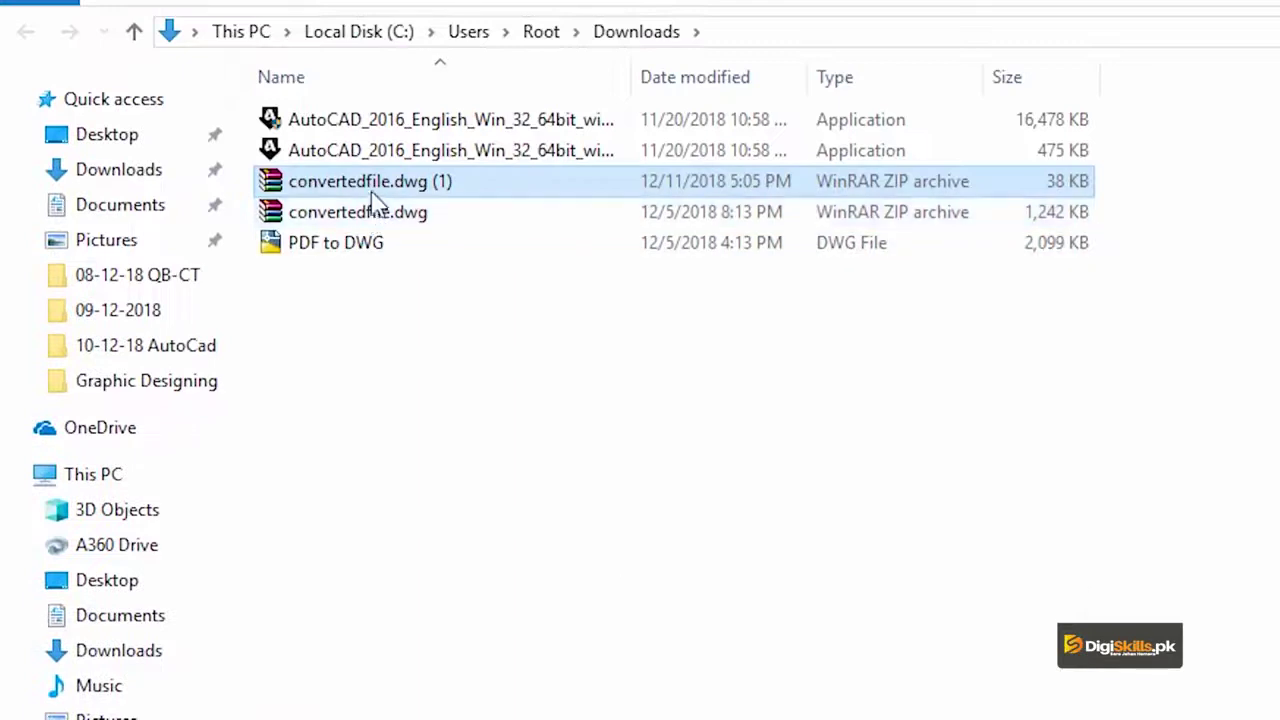
right_click(410, 192)
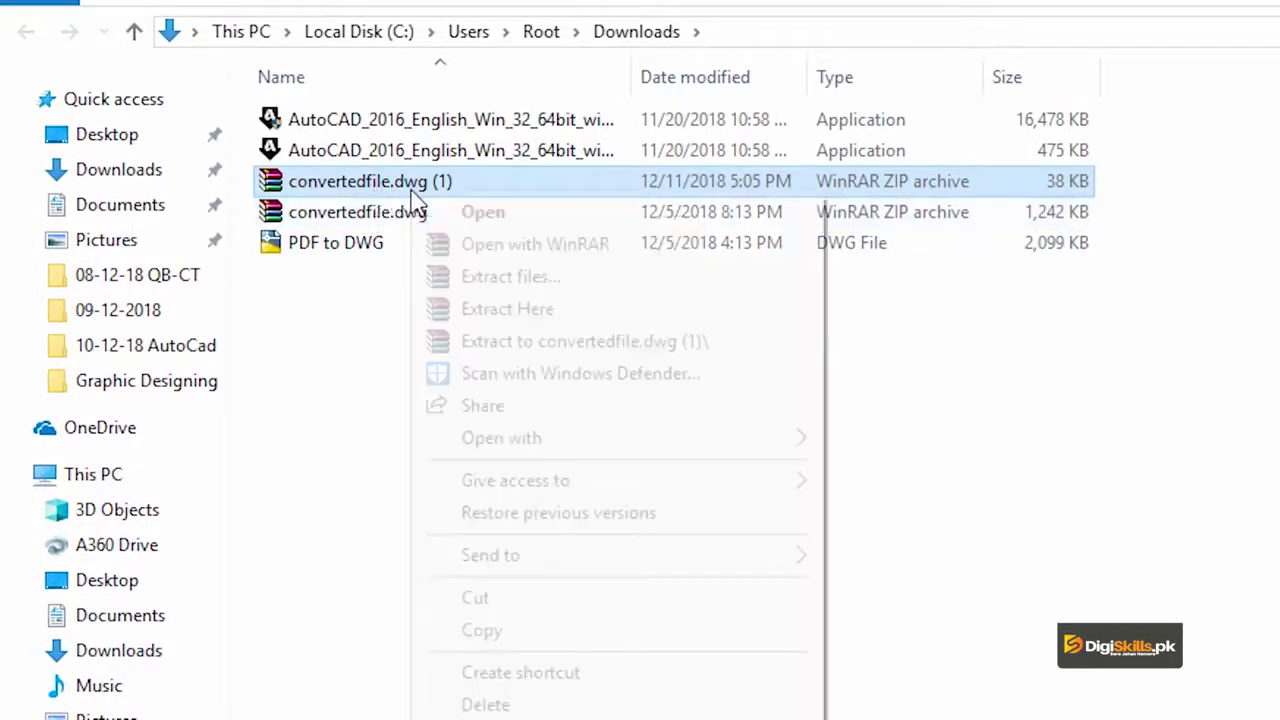
left_click(594, 350)
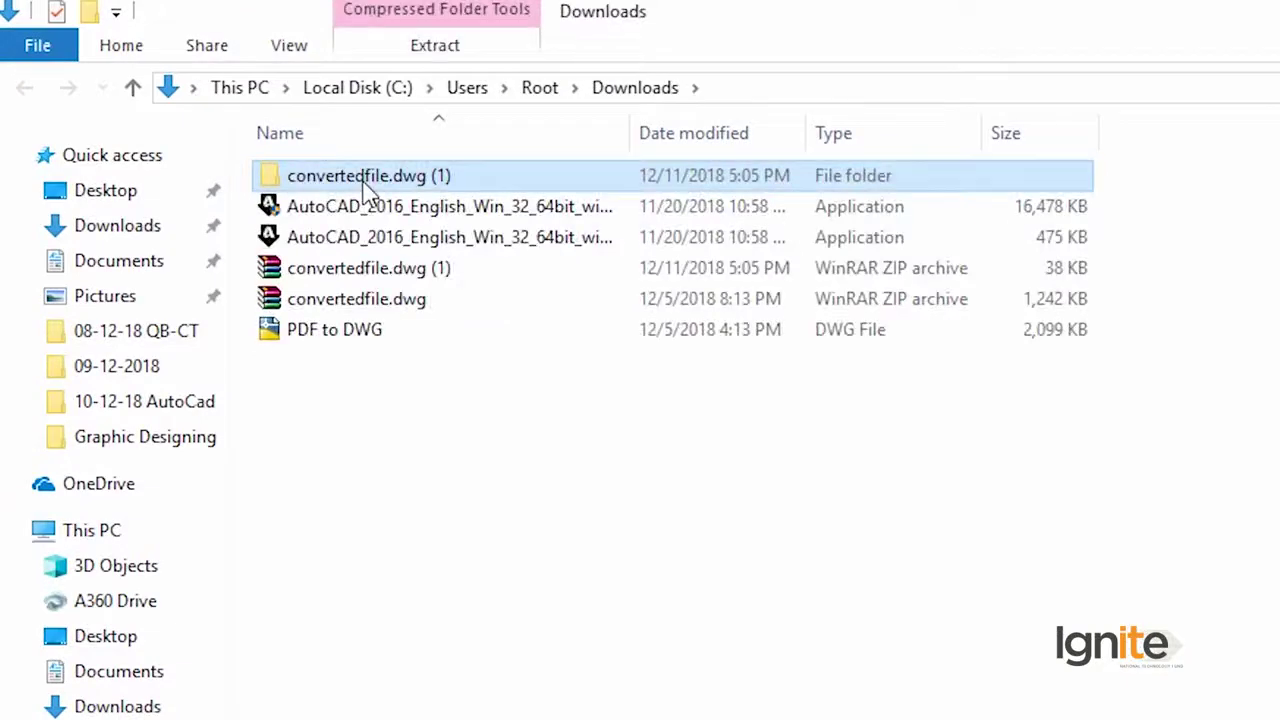
double_click(248, 127)
double_click(372, 188)
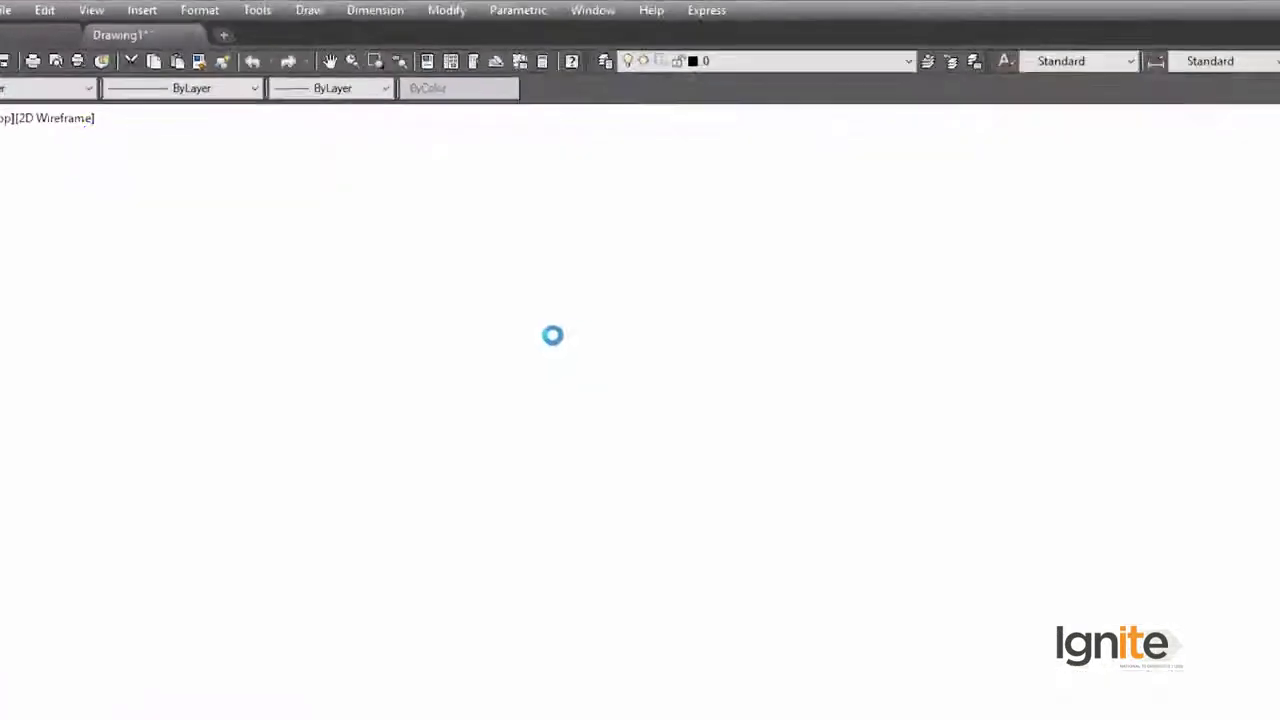
scroll(592, 402, "down", 5)
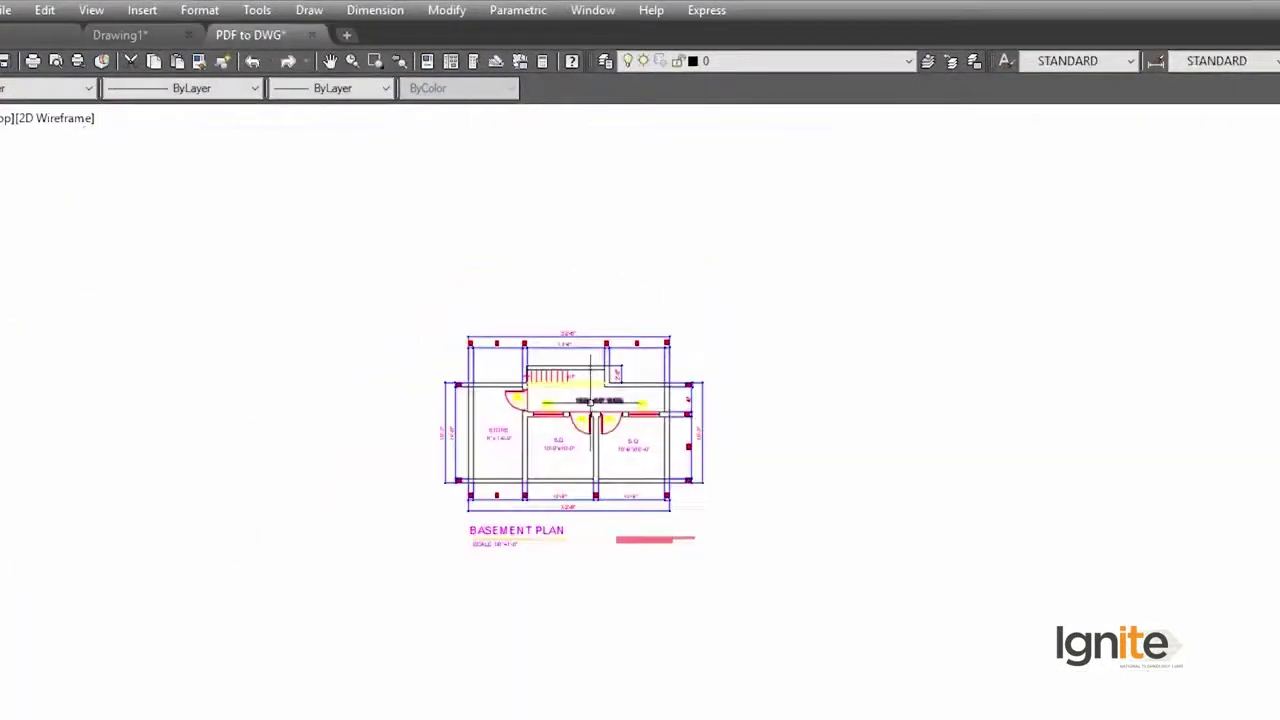
scroll(523, 371, "up", 4)
scroll(586, 371, "down", 4)
scroll(590, 389, "up", 4)
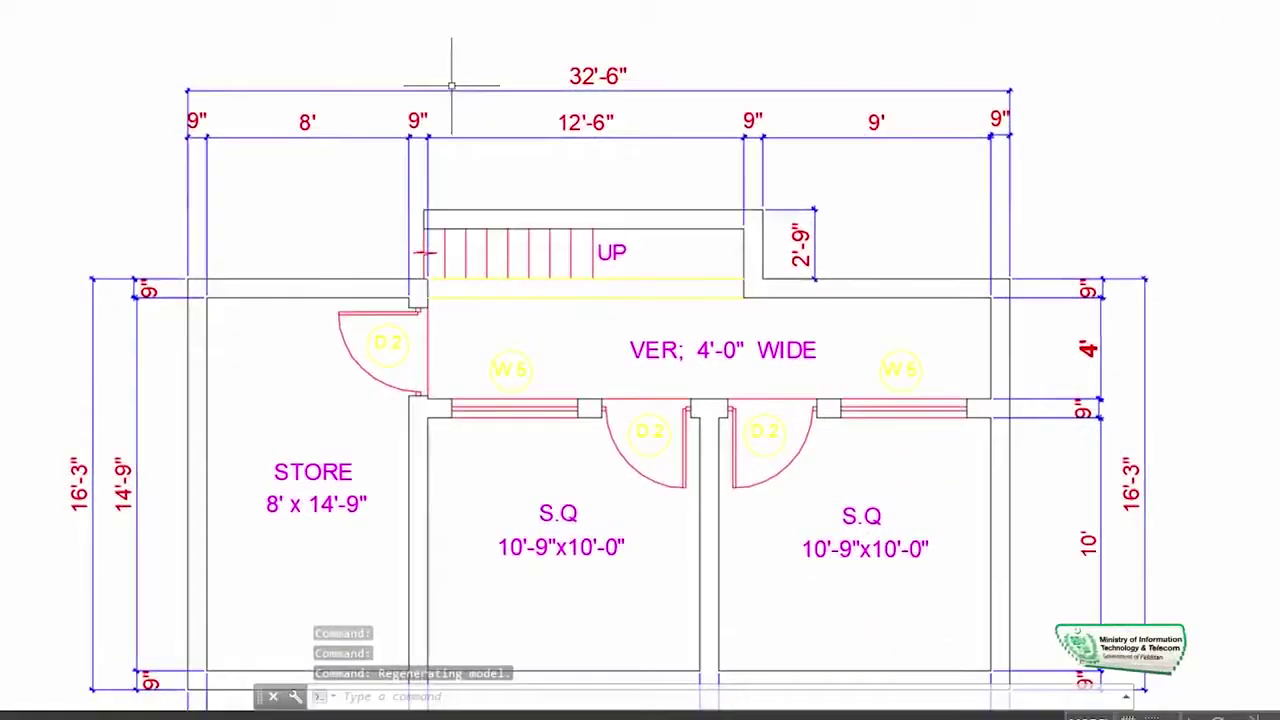
scroll(337, 260, "down", 4)
mouse_move(449, 329)
middle_mouse_down()
mouse_move(355, 177)
mouse_move(357, 135)
middle_mouse_up()
scroll(370, 190, "up", 4)
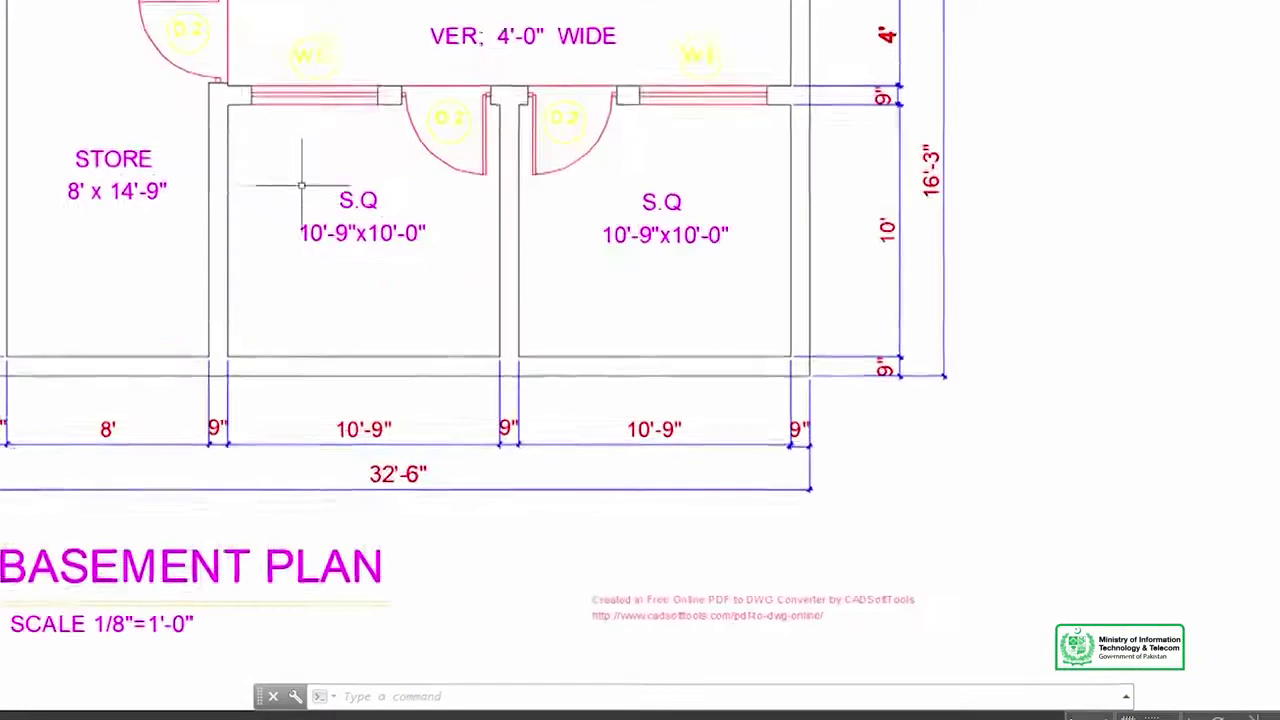
scroll(406, 266, "up", 4)
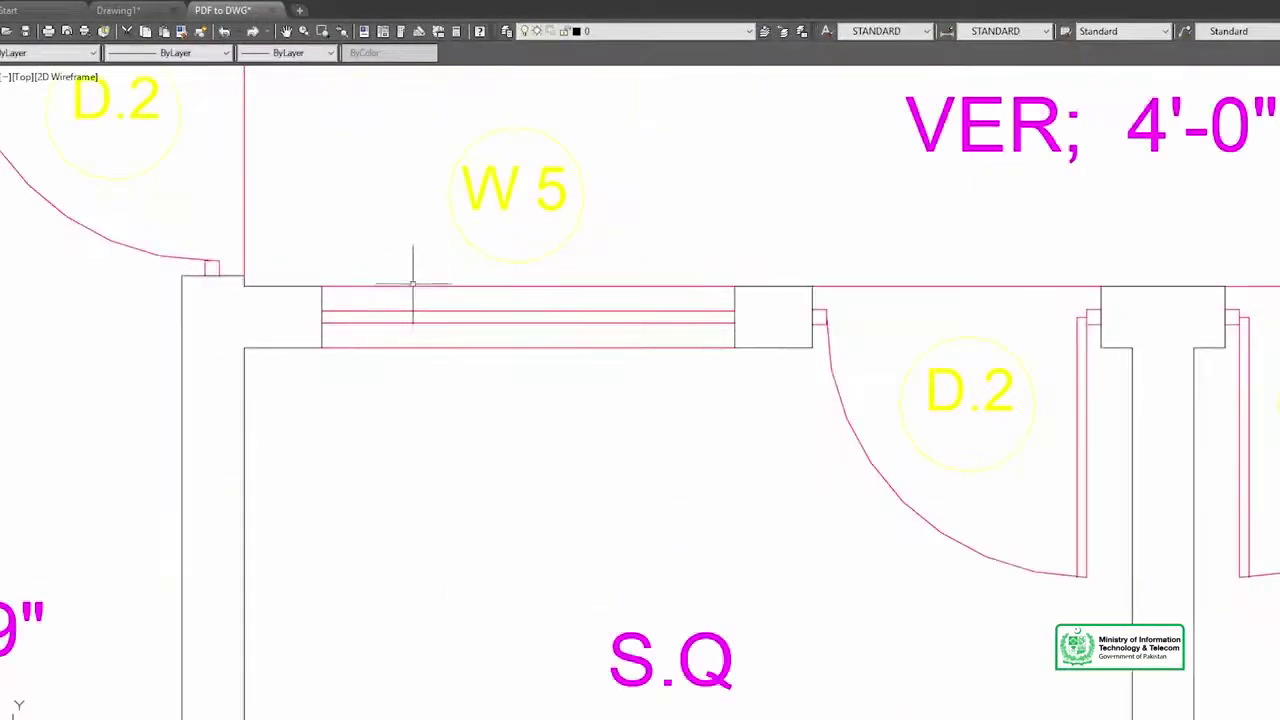
scroll(408, 288, "down", 2)
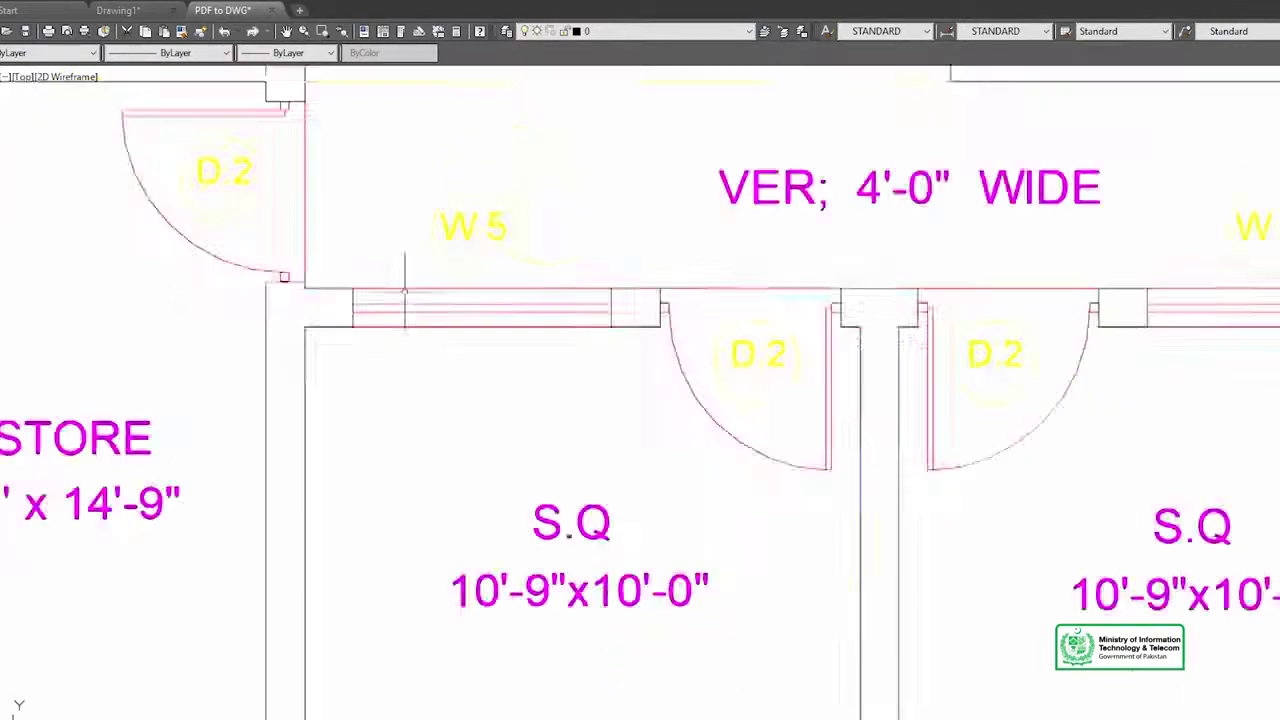
scroll(404, 290, "down", 3)
scroll(270, 245, "down", 1)
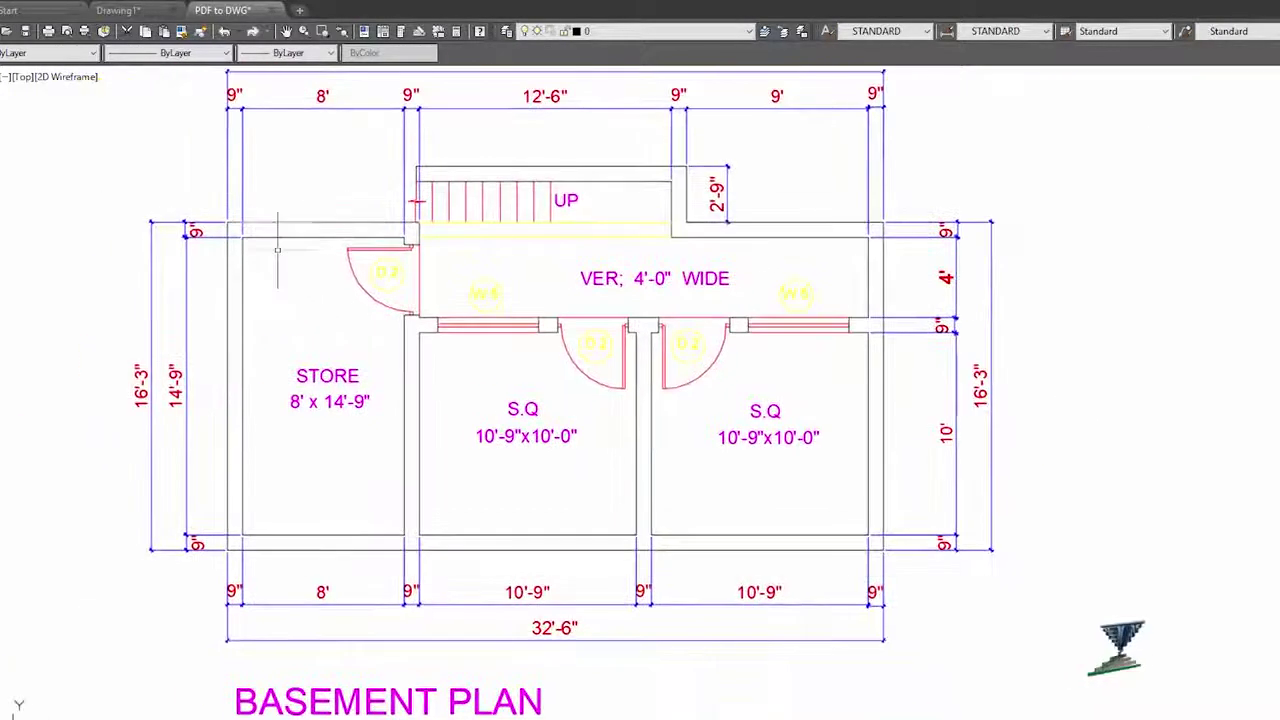
scroll(237, 170, "down", 2)
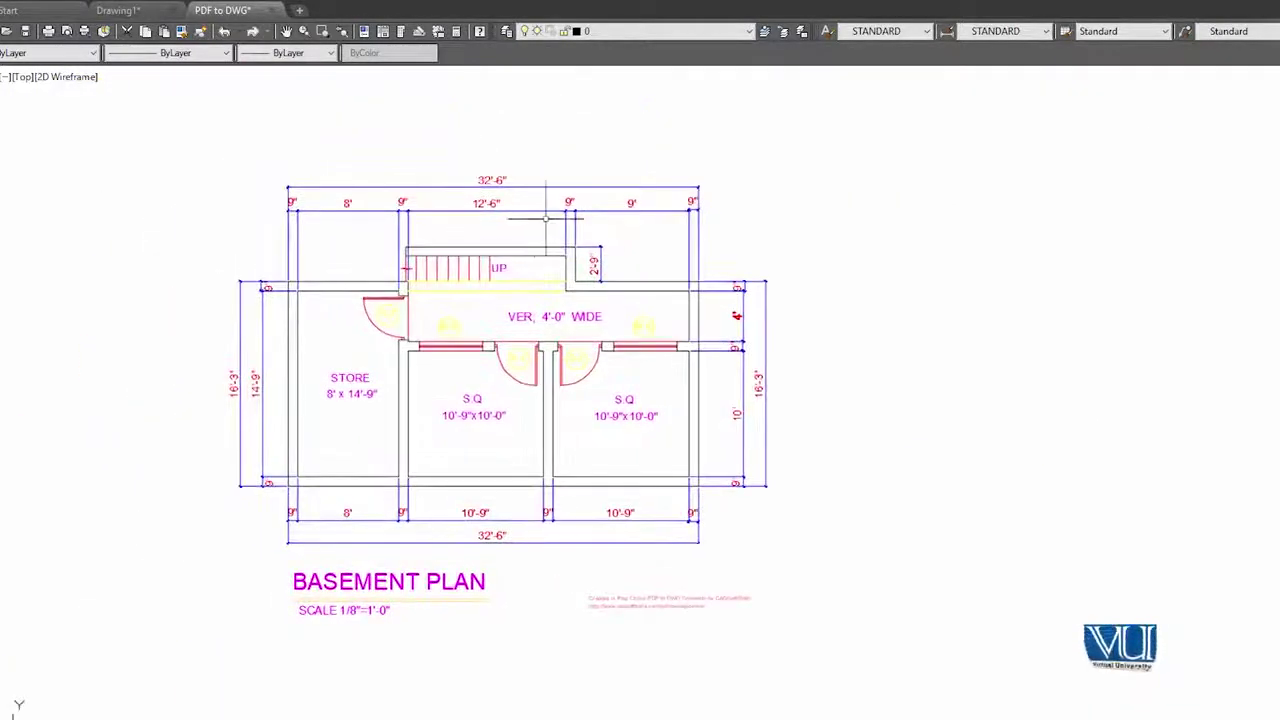
Open PDF to DWG from the convertedfile.dwg (1) folder and zoom in on the 9" walls.
mouse_move(415, 698)
left_click(508, 502)
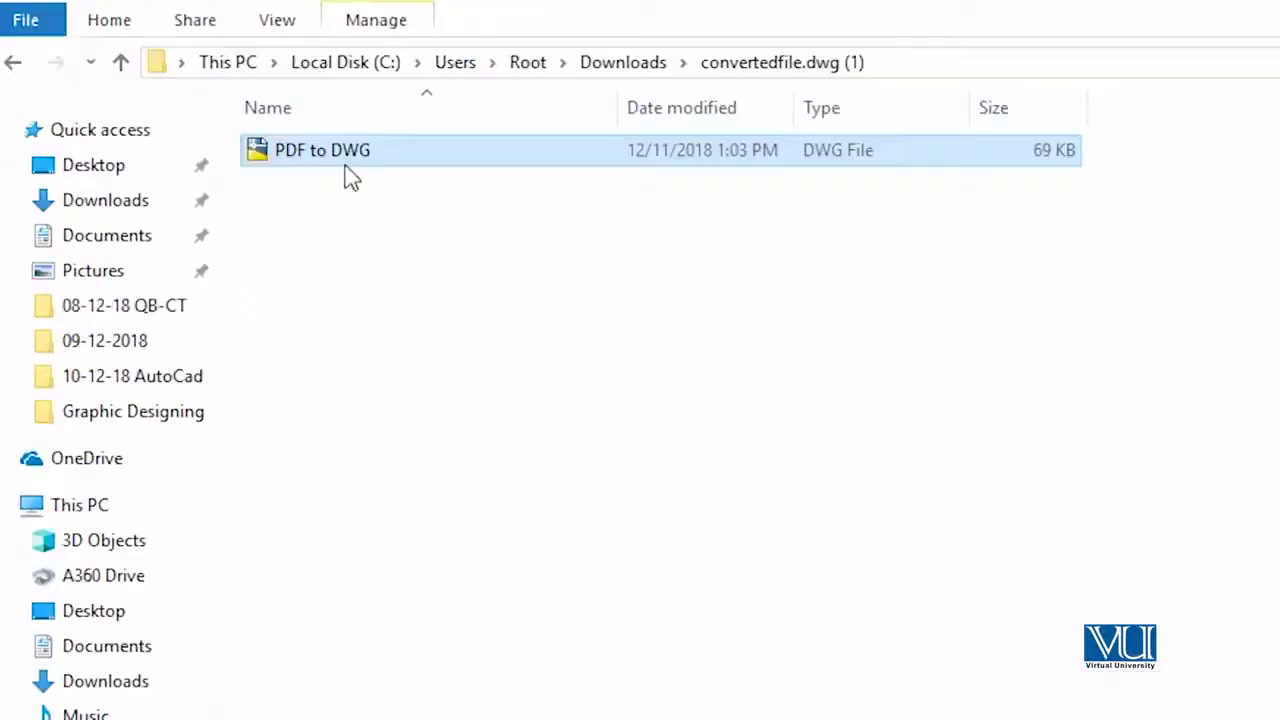
double_click(340, 170)
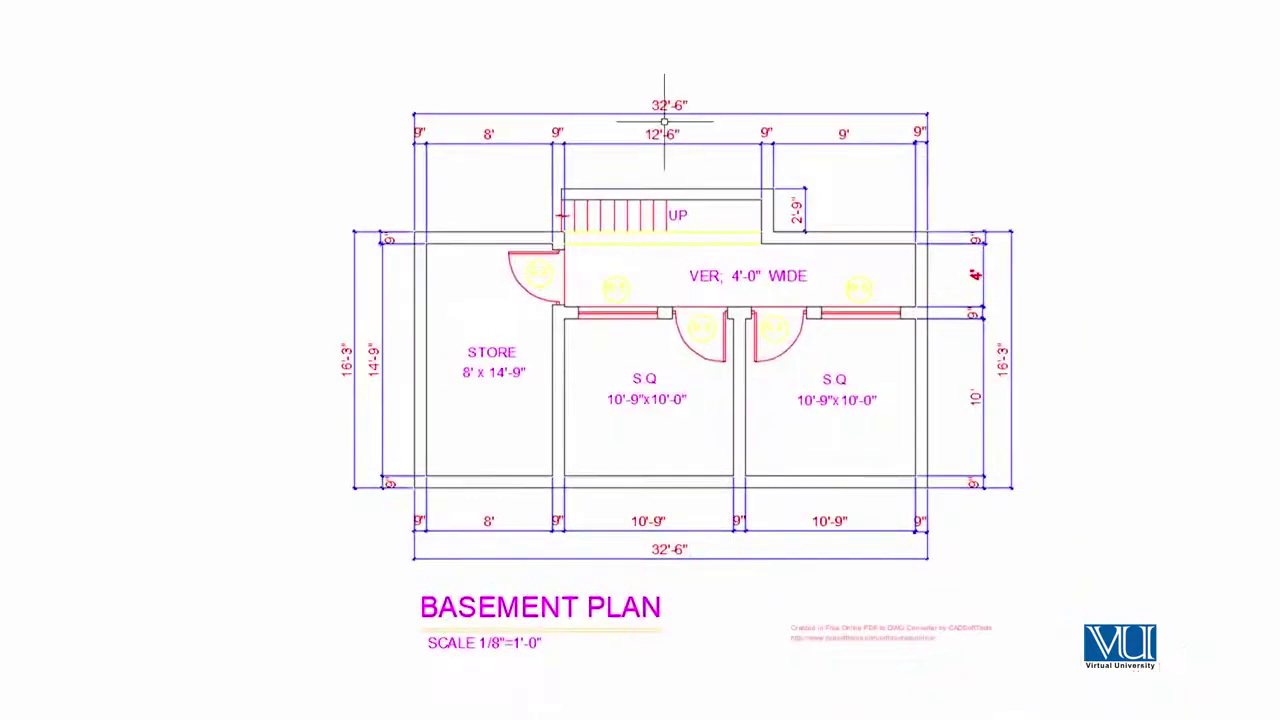
scroll(646, 136, "up", 2)
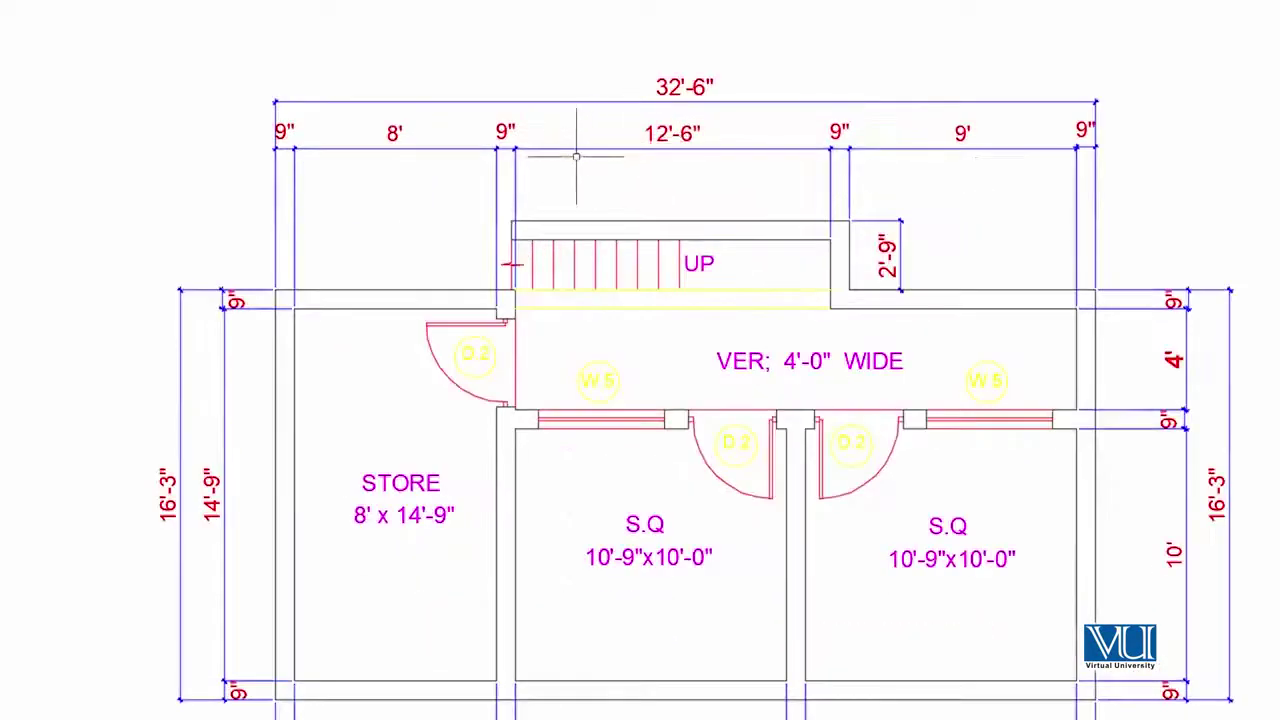
scroll(576, 157, "up", 4)
scroll(531, 210, "up", 4)
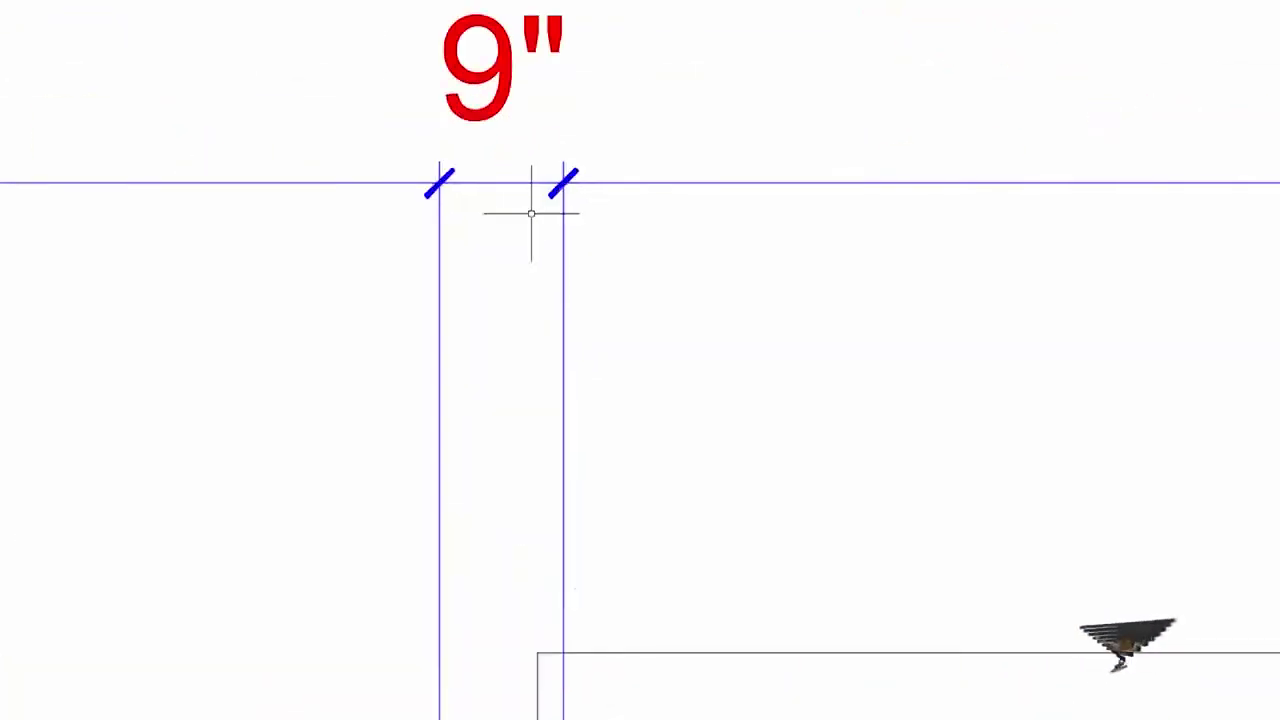
scroll(463, 183, "up", 2)
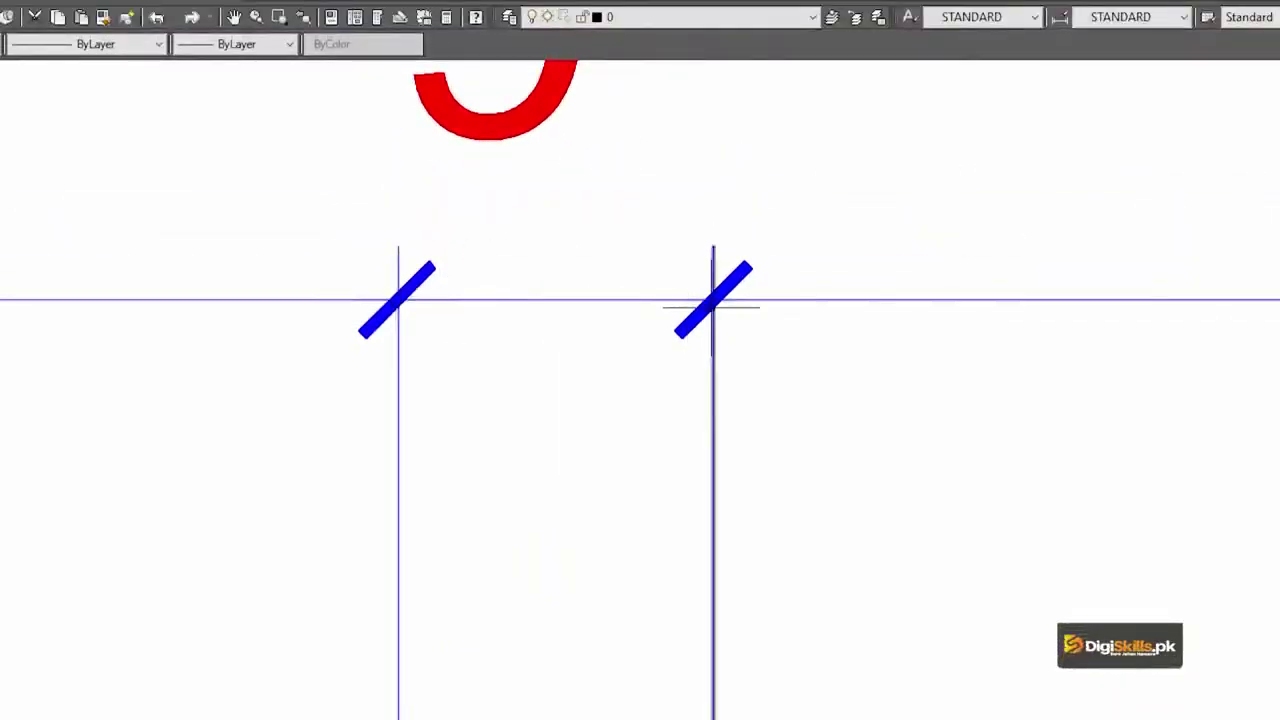
scroll(713, 307, "down", 2)
scroll(713, 307, "down", 3)
scroll(713, 307, "down", 4)
mouse_move(720, 251)
middle_mouse_down()
mouse_move(690, 288)
mouse_move(630, 184)
middle_mouse_up()
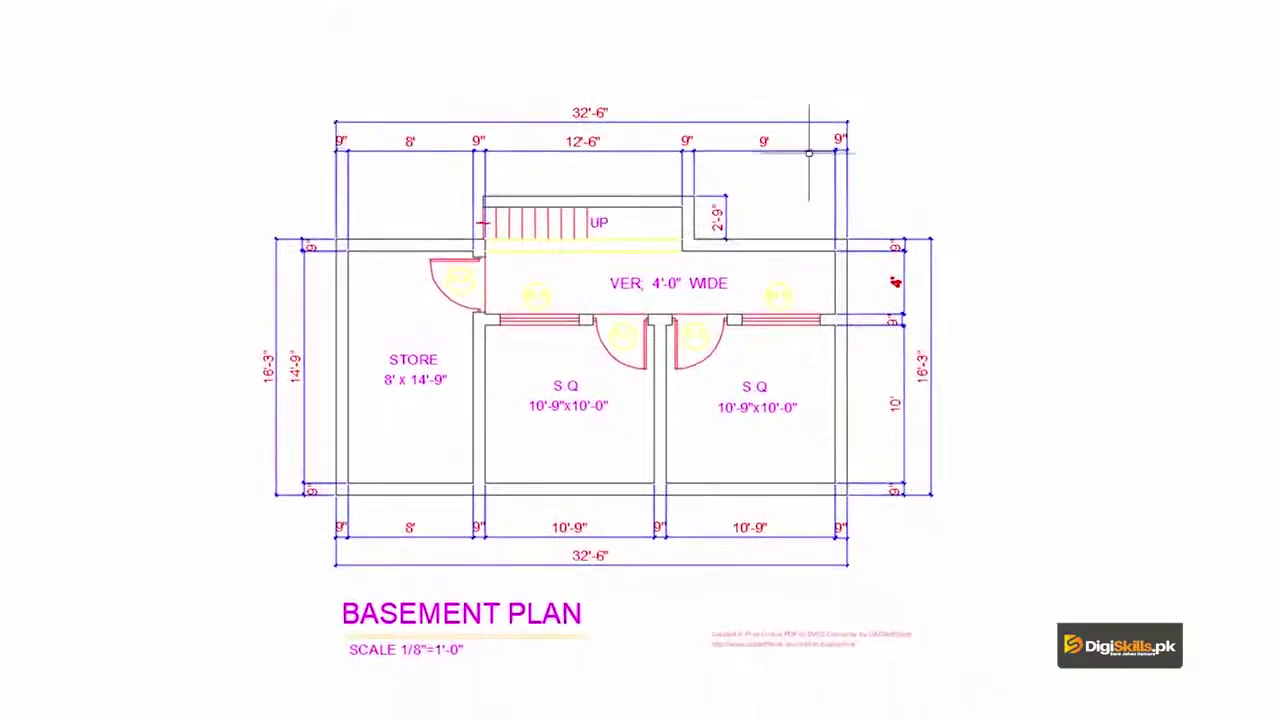
scroll(550, 196, "up", 1)
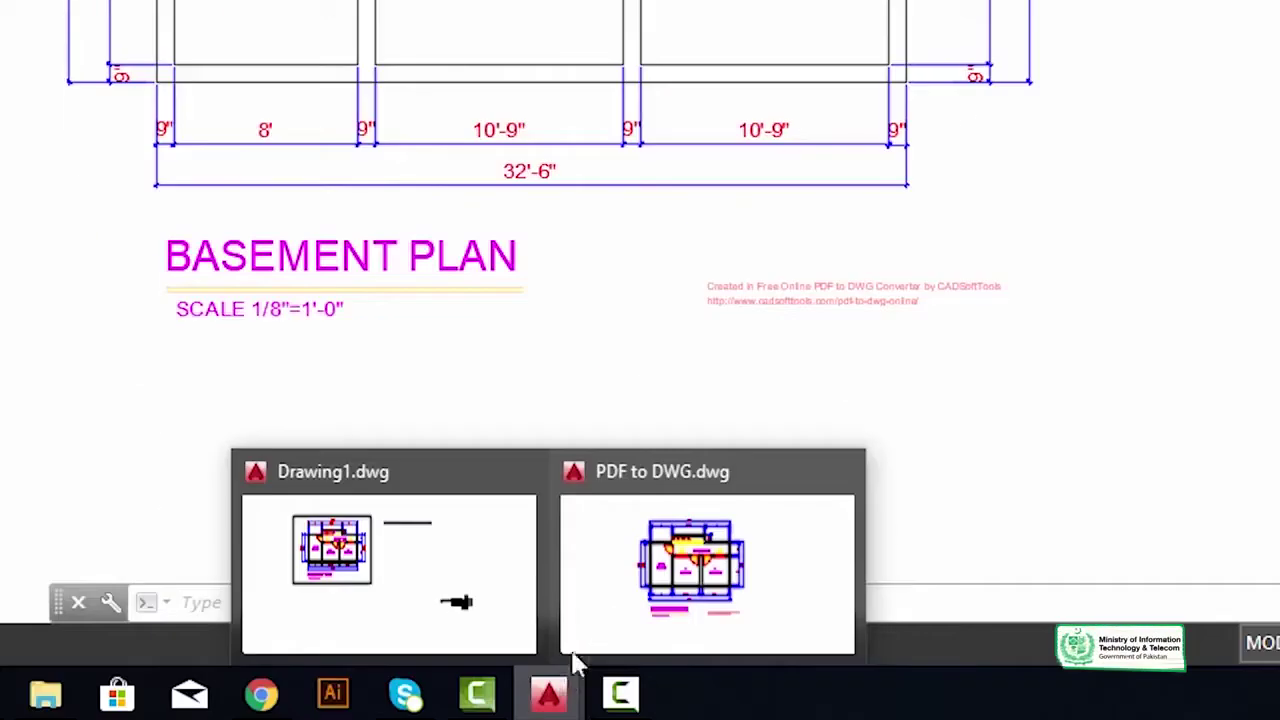
Switch to Drawing1 and delete the 32' horizontal line right of the plan.
left_click(463, 591)
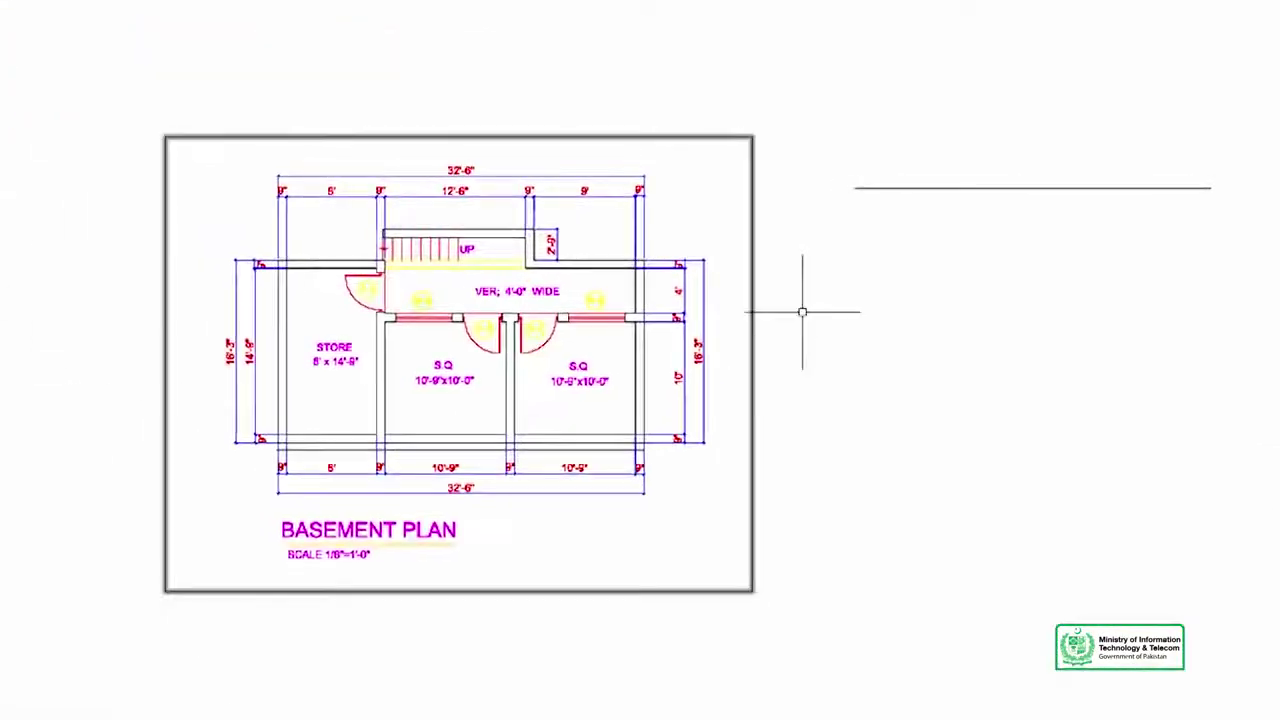
left_click(1046, 188)
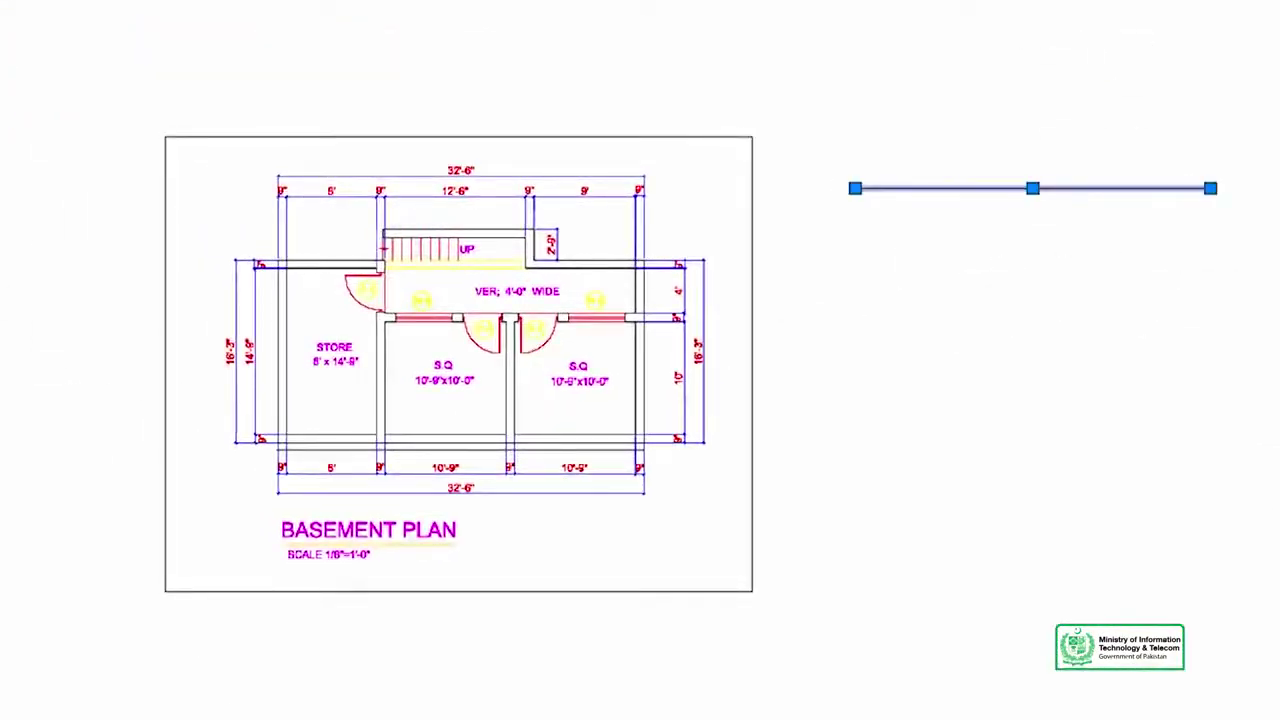
key("Delete")
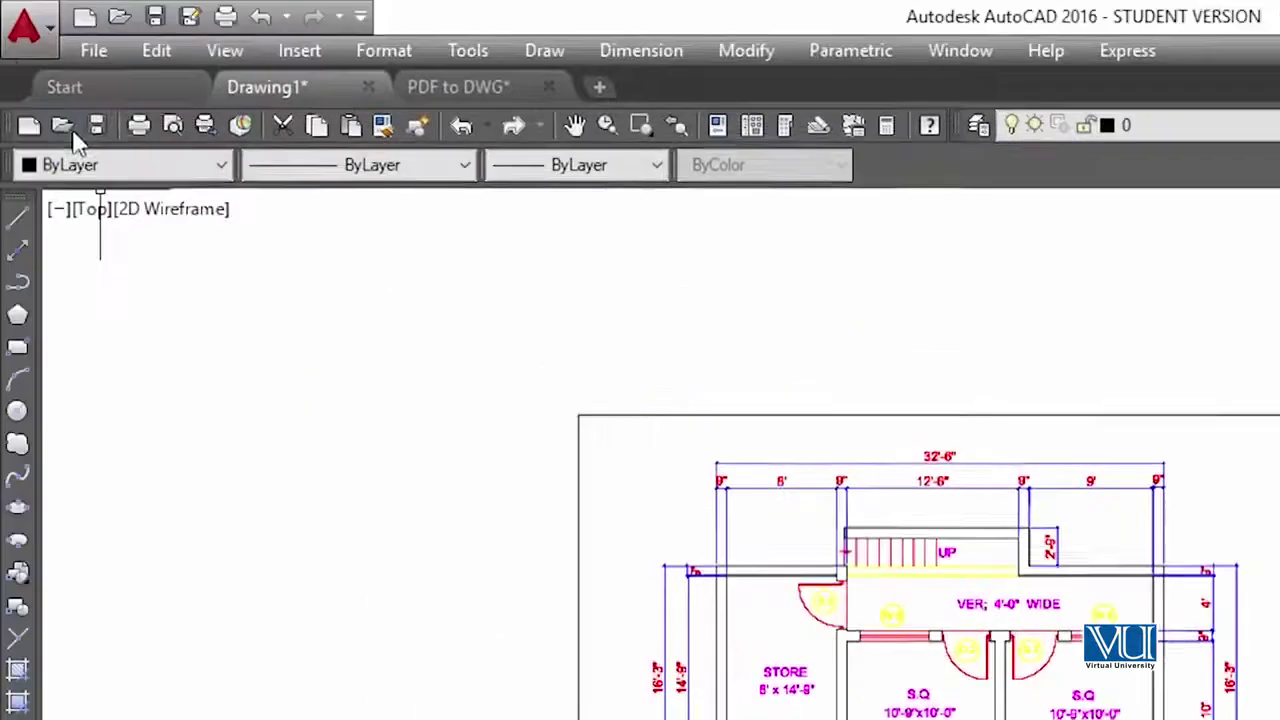
Start eTransmit from the Publish menu and save Drawing1 to the Desktop when prompted.
left_click(26, 28)
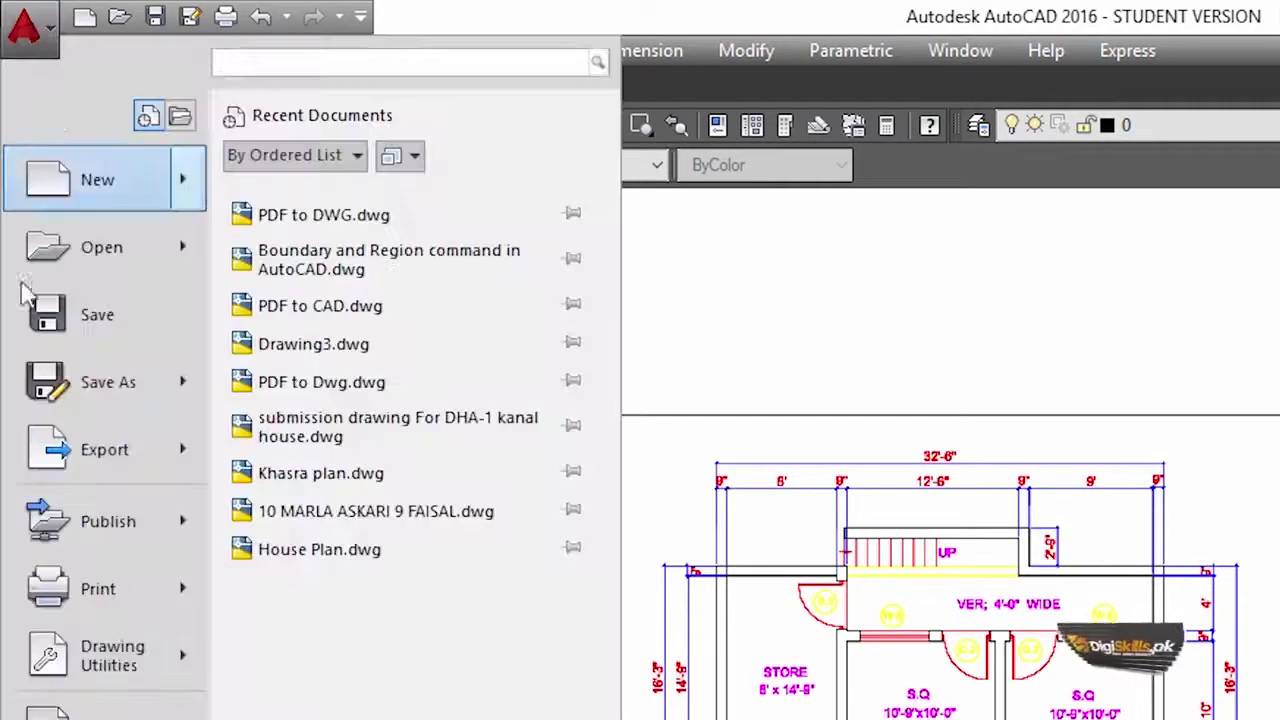
left_click(186, 524)
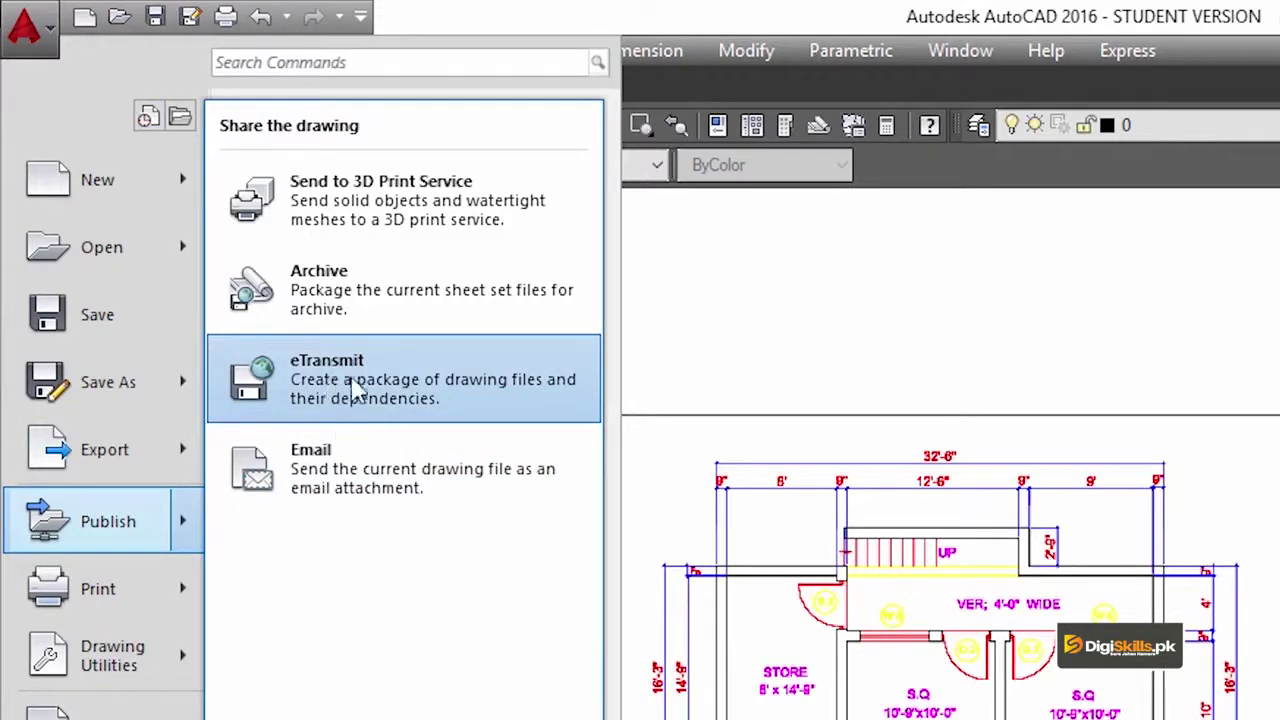
left_click(355, 388)
left_click(660, 482)
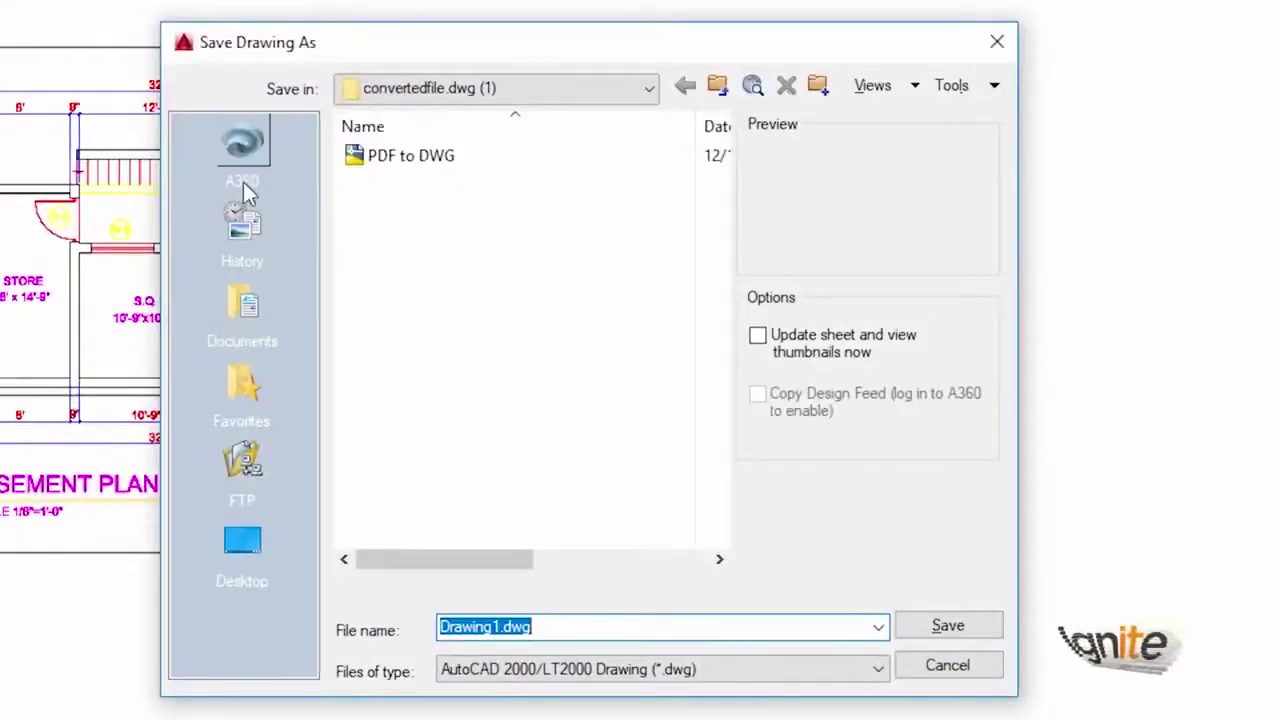
left_click(245, 540)
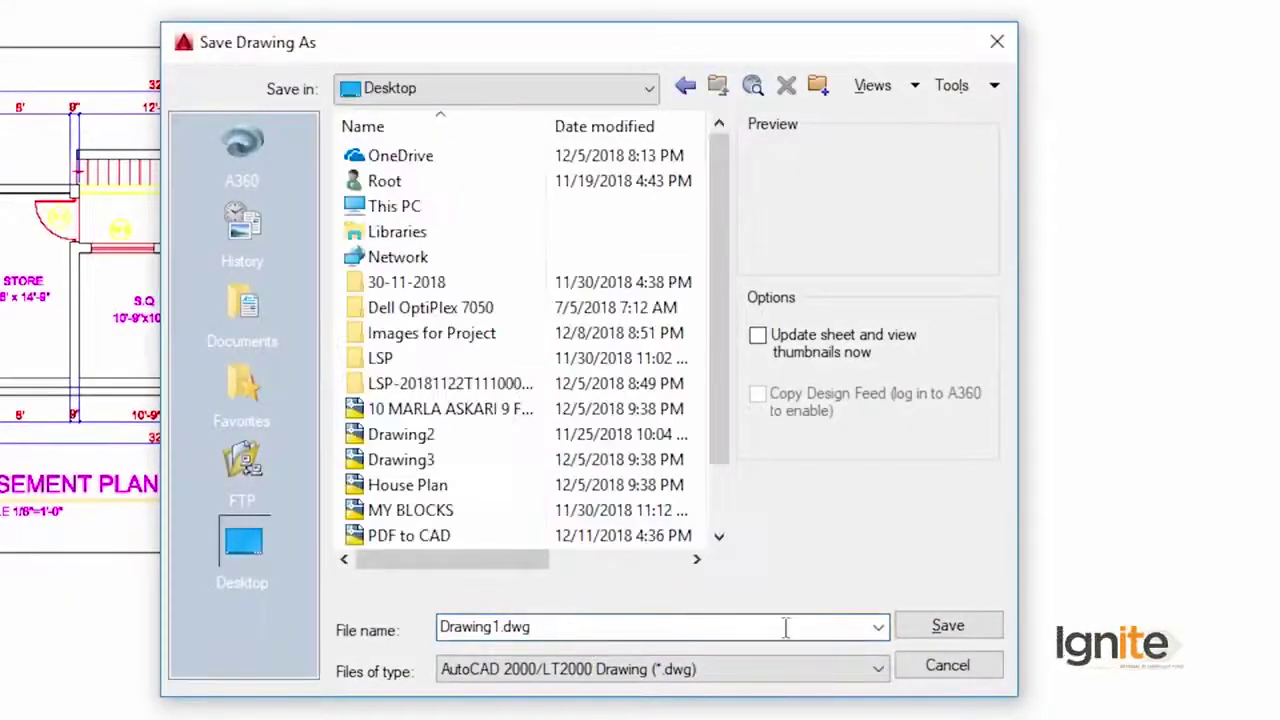
left_click(935, 626)
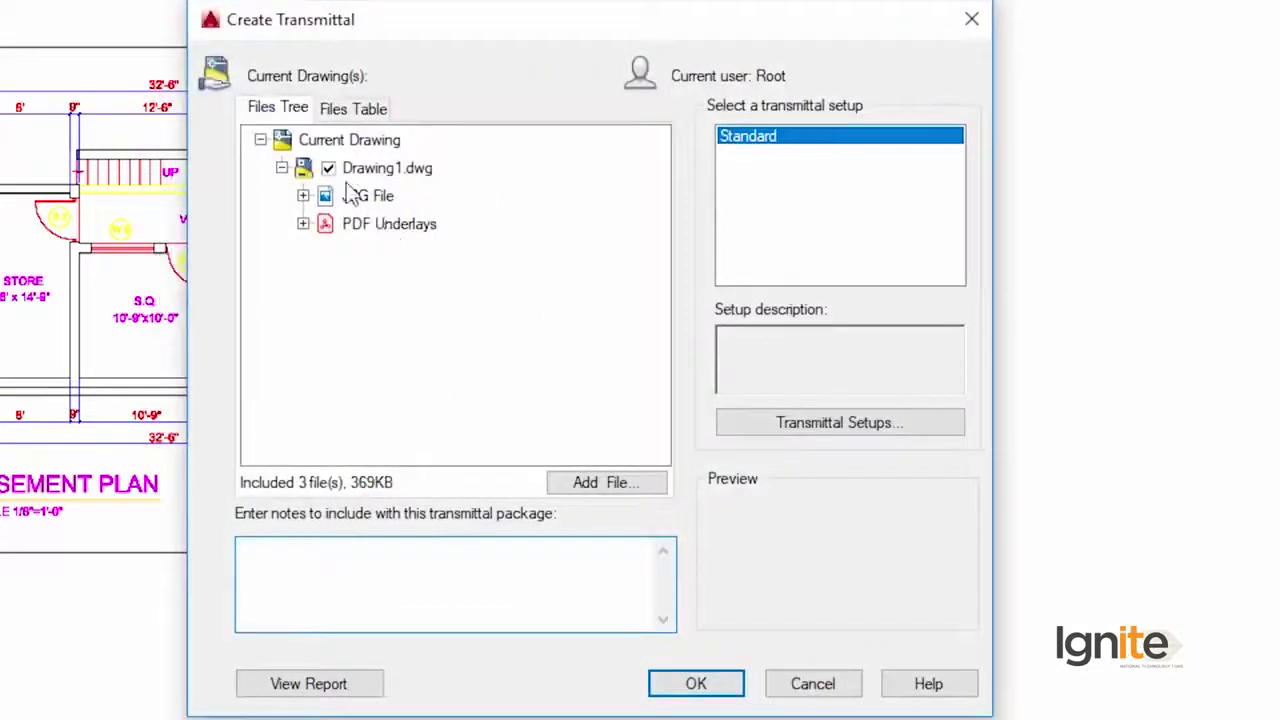
Save the 'Drawing1 - Standard' transmittal zip to the Desktop and minimize the open windows.
left_click(695, 683)
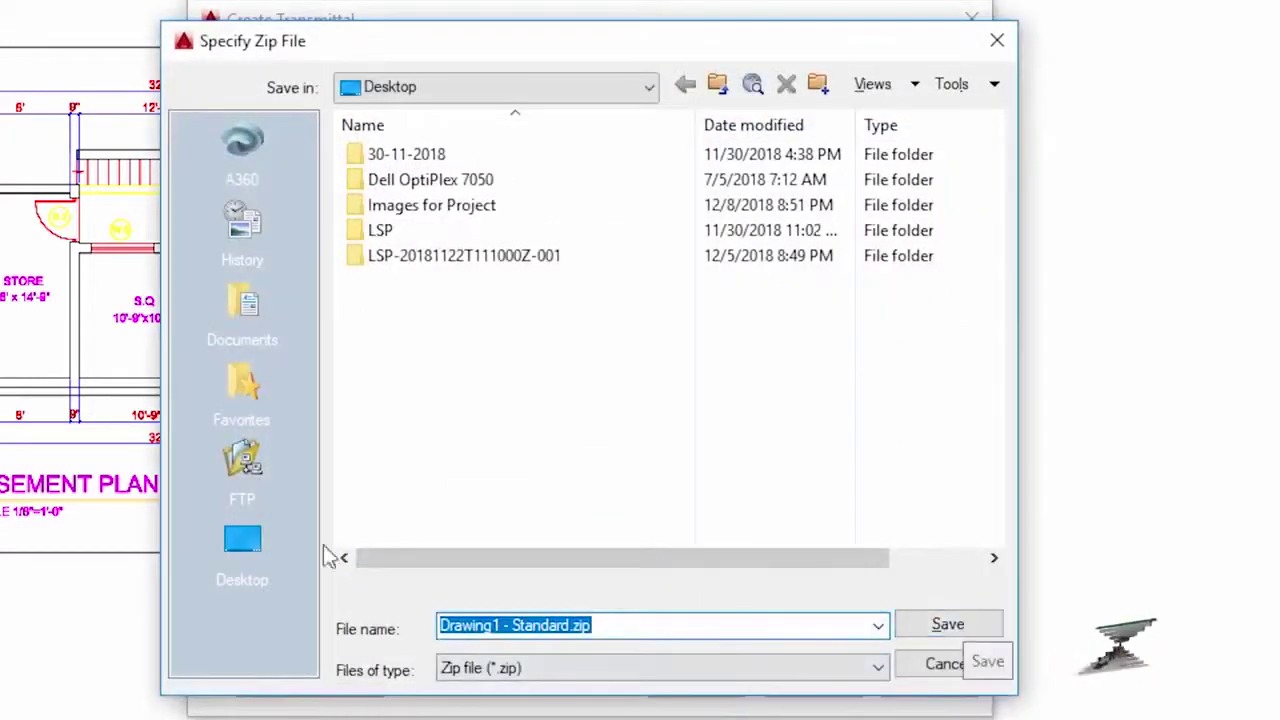
left_click(250, 555)
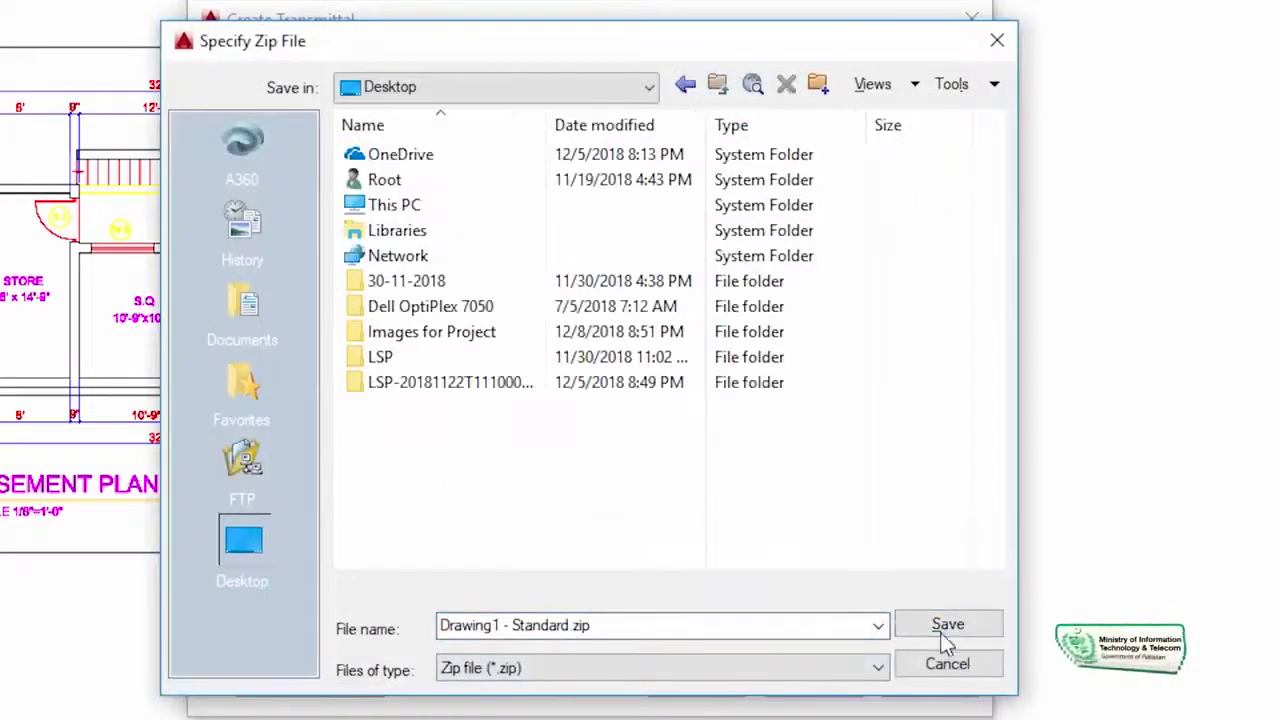
left_click(943, 628)
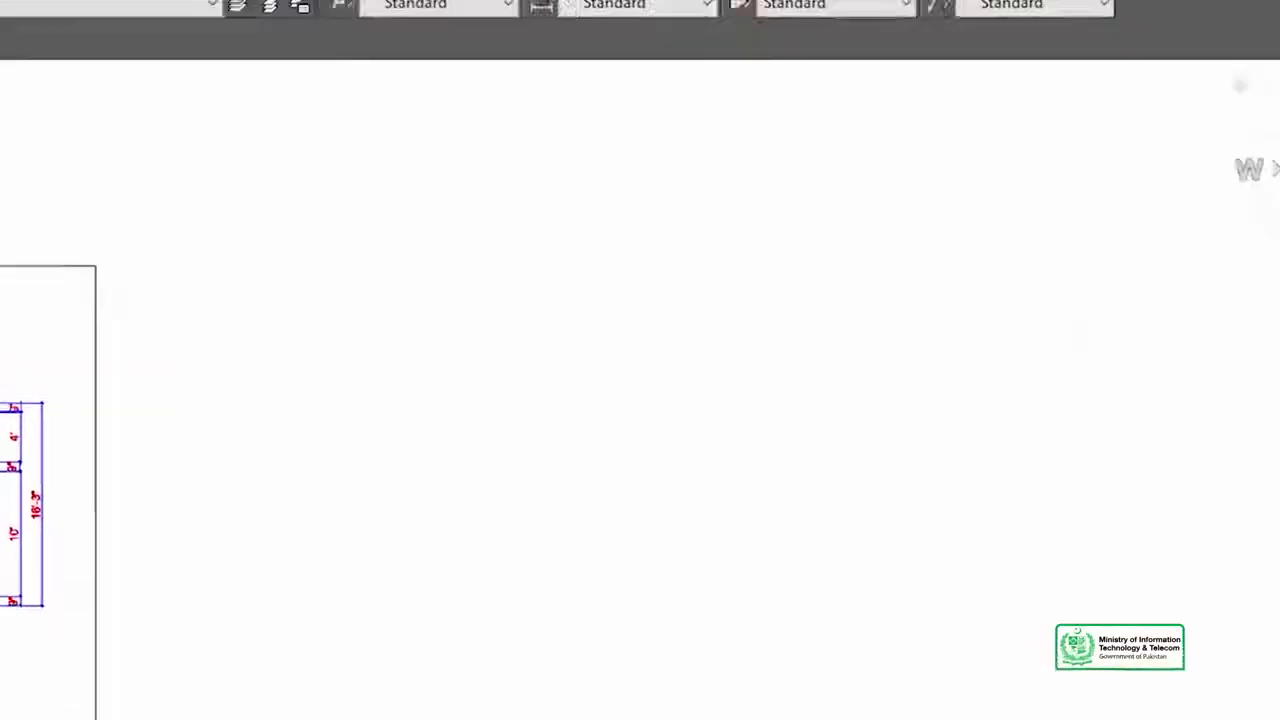
left_click(1137, 15)
left_click(1137, 17)
Extract 'Drawing1 - Standard.zip' from the Desktop into its own folder and open that folder.
left_click(1137, 17)
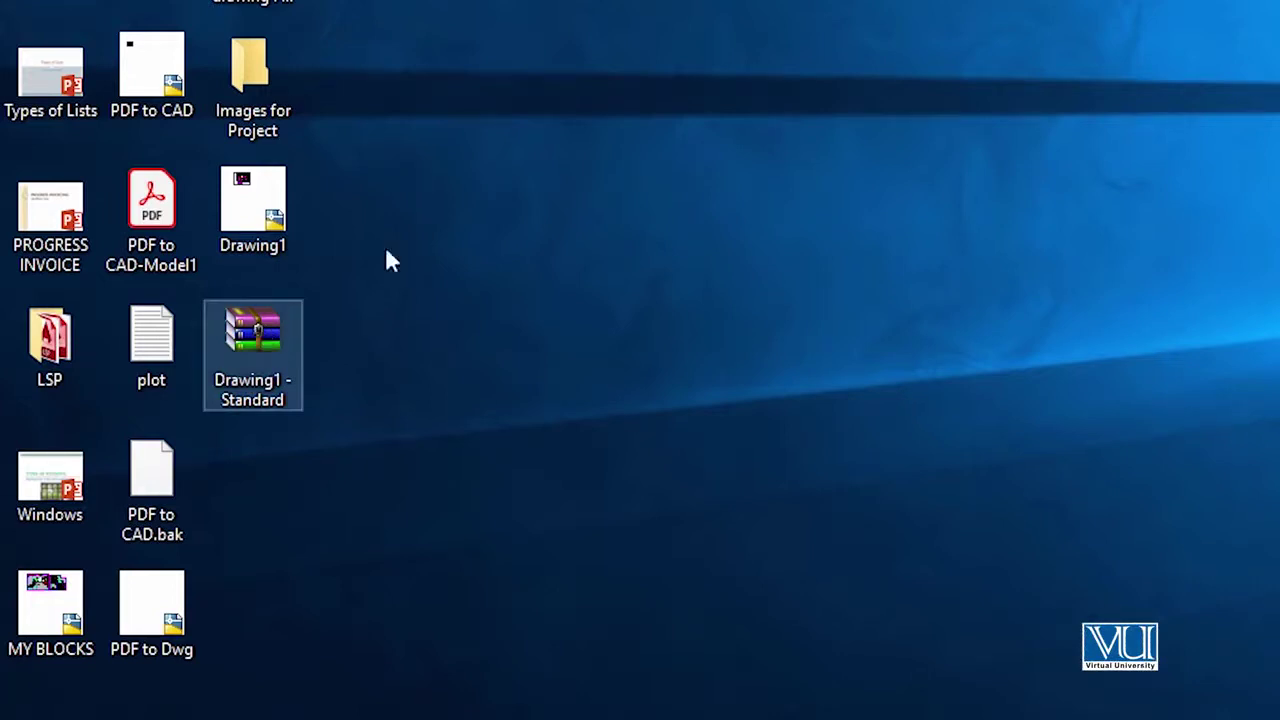
right_click(237, 342)
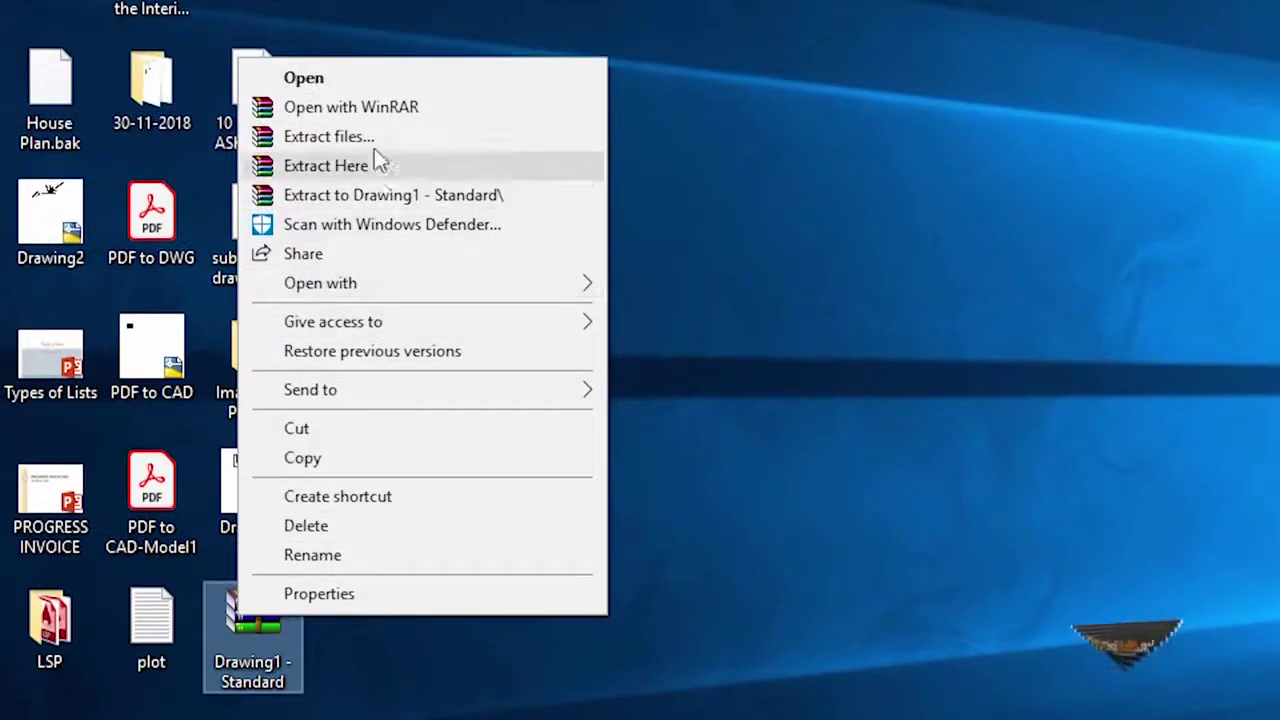
left_click(431, 196)
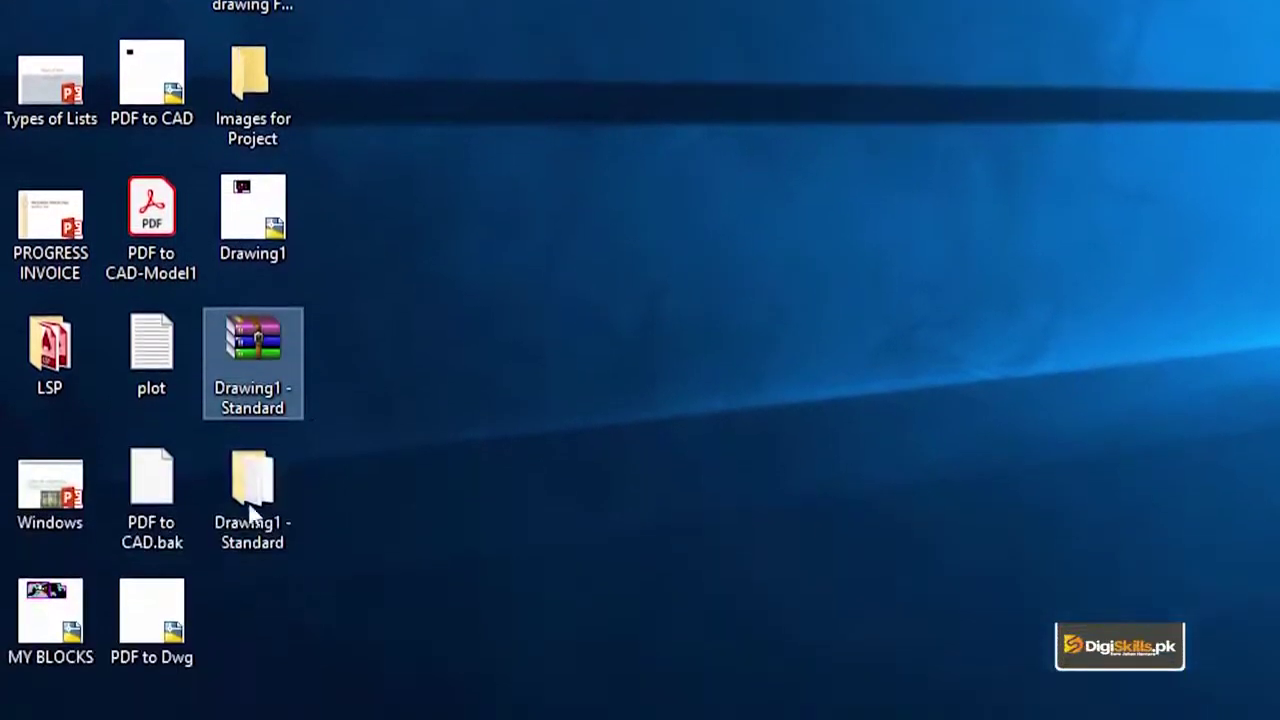
double_click(281, 460)
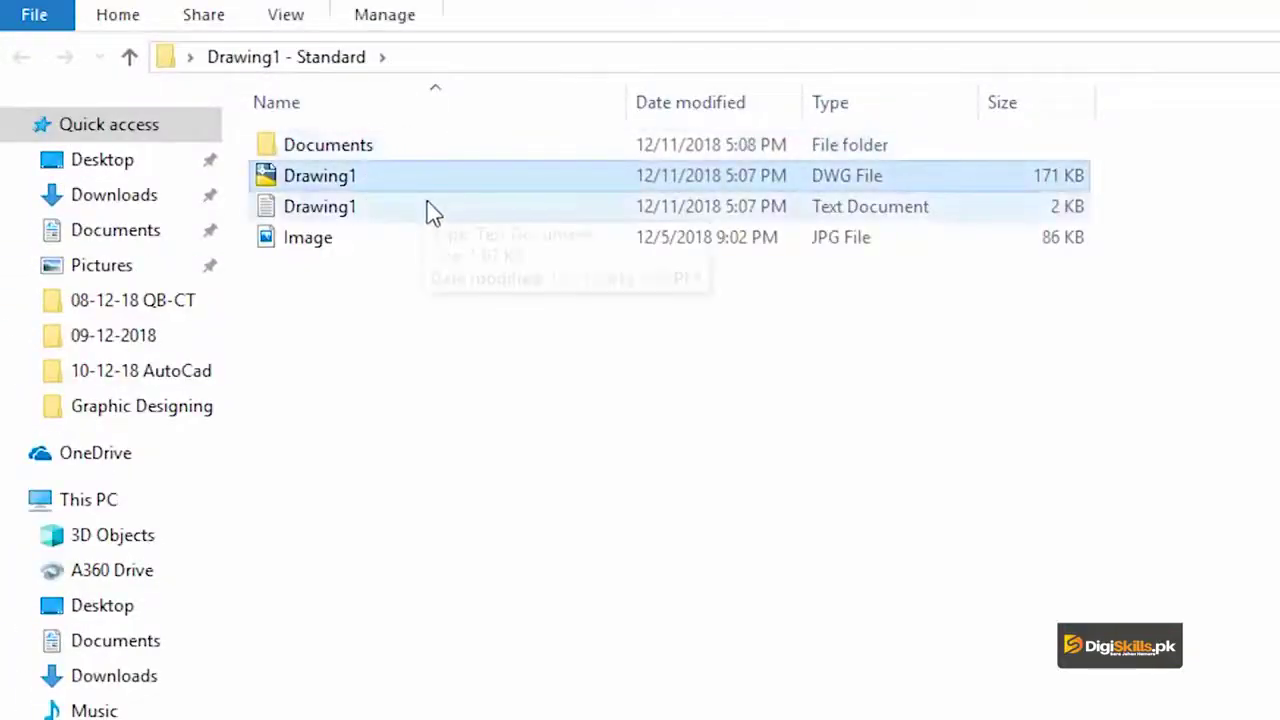
Open the extracted Drawing1.dwg in AutoCAD and pan and zoom to view the whole basement plan.
double_click(425, 186)
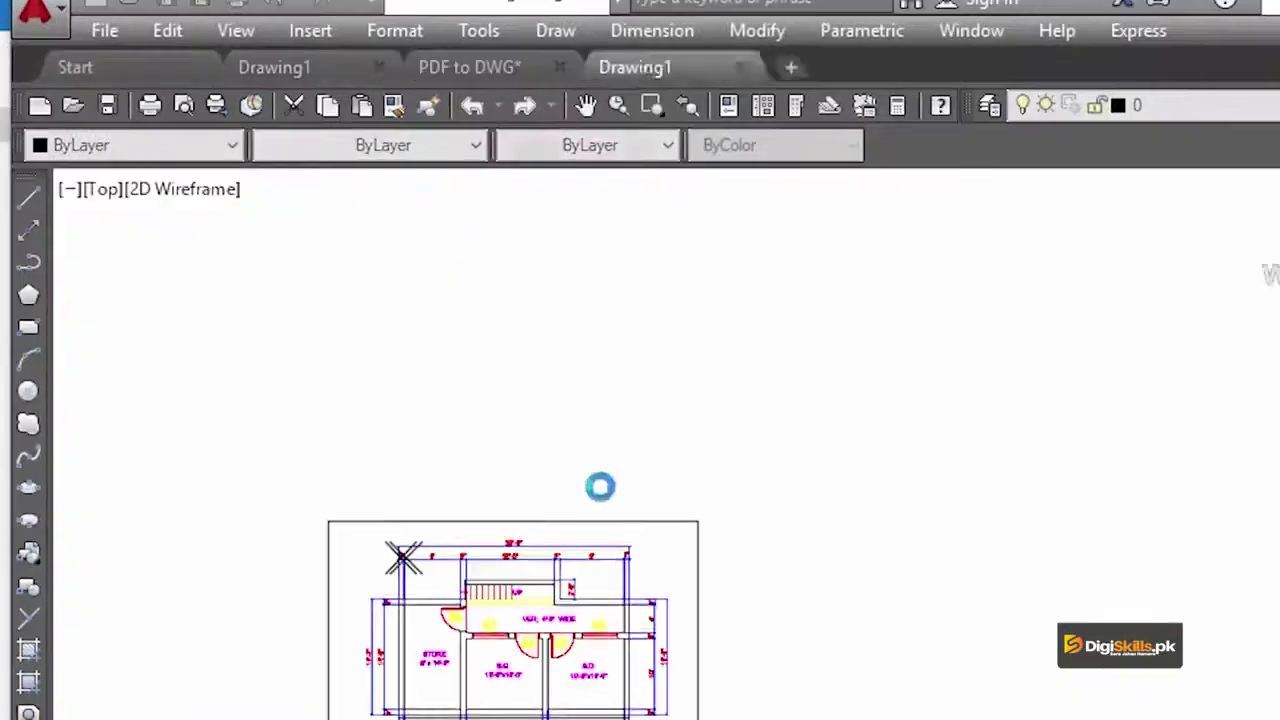
middle_click_drag(343, 186, 603, 240)
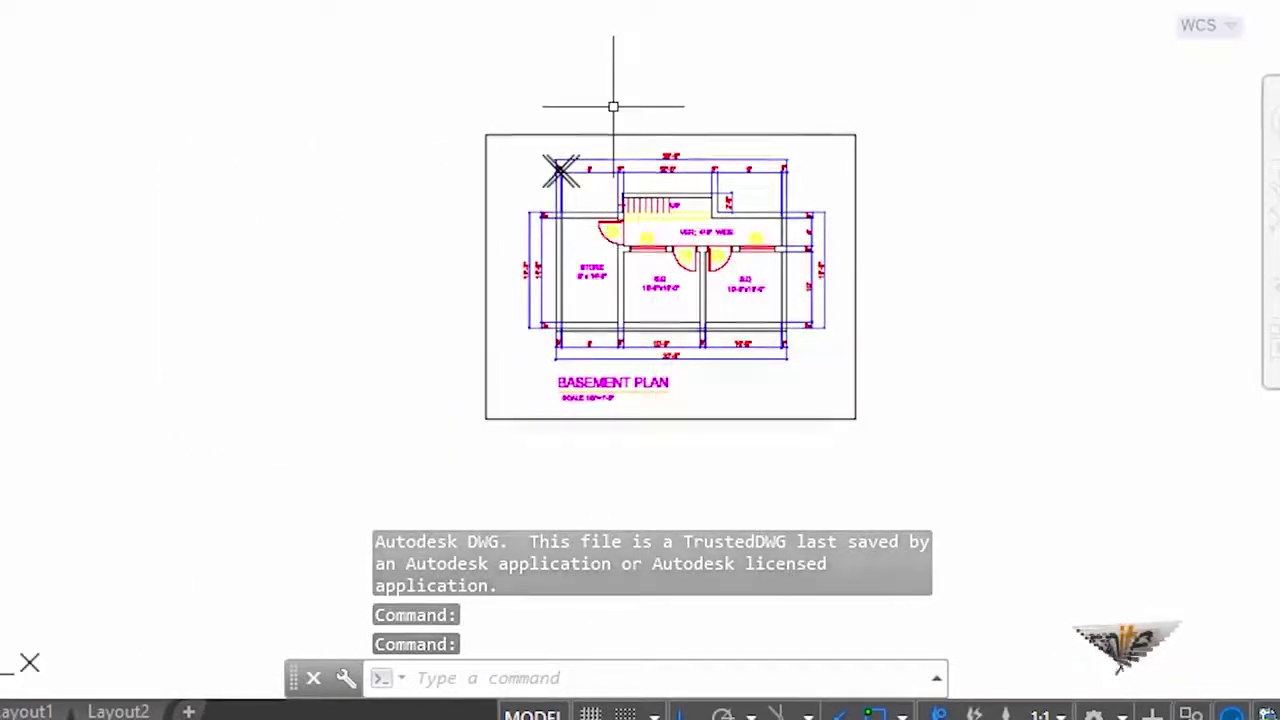
scroll(614, 106, "up", 2)
middle_click_drag(815, 345, 660, 106)
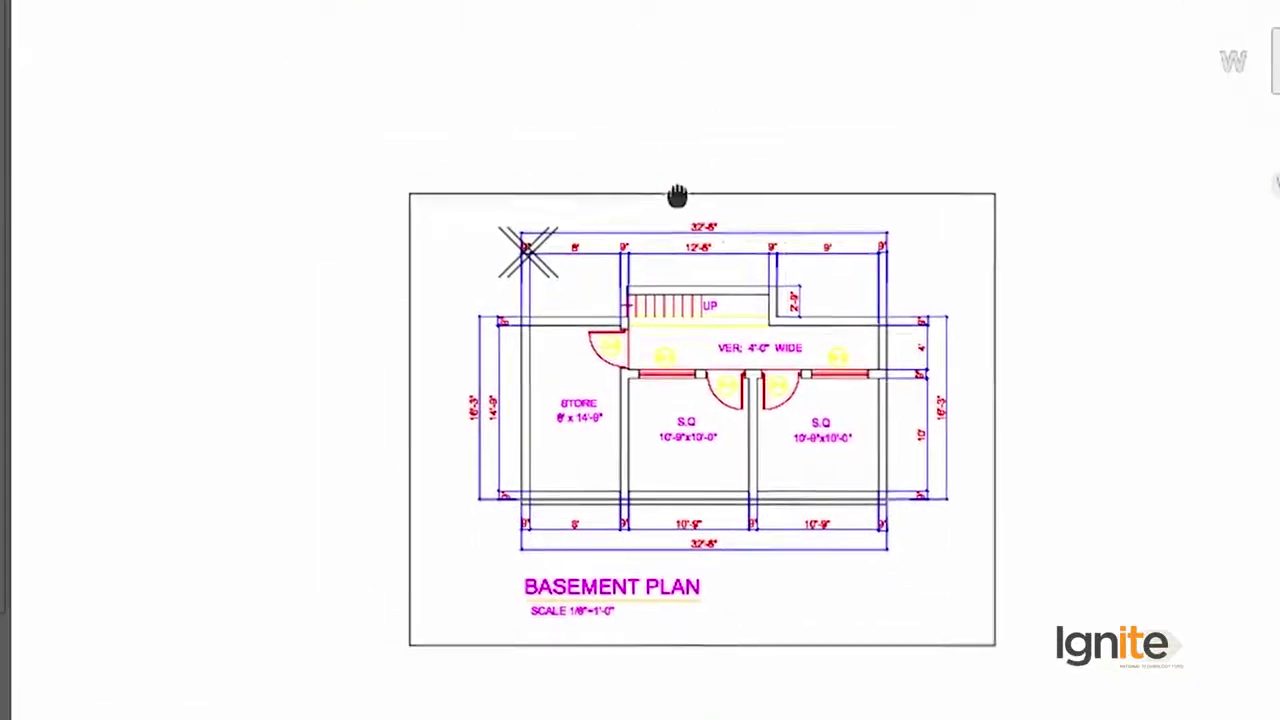
middle_click_drag(677, 197, 704, 205)
scroll(704, 205, "down", 2)
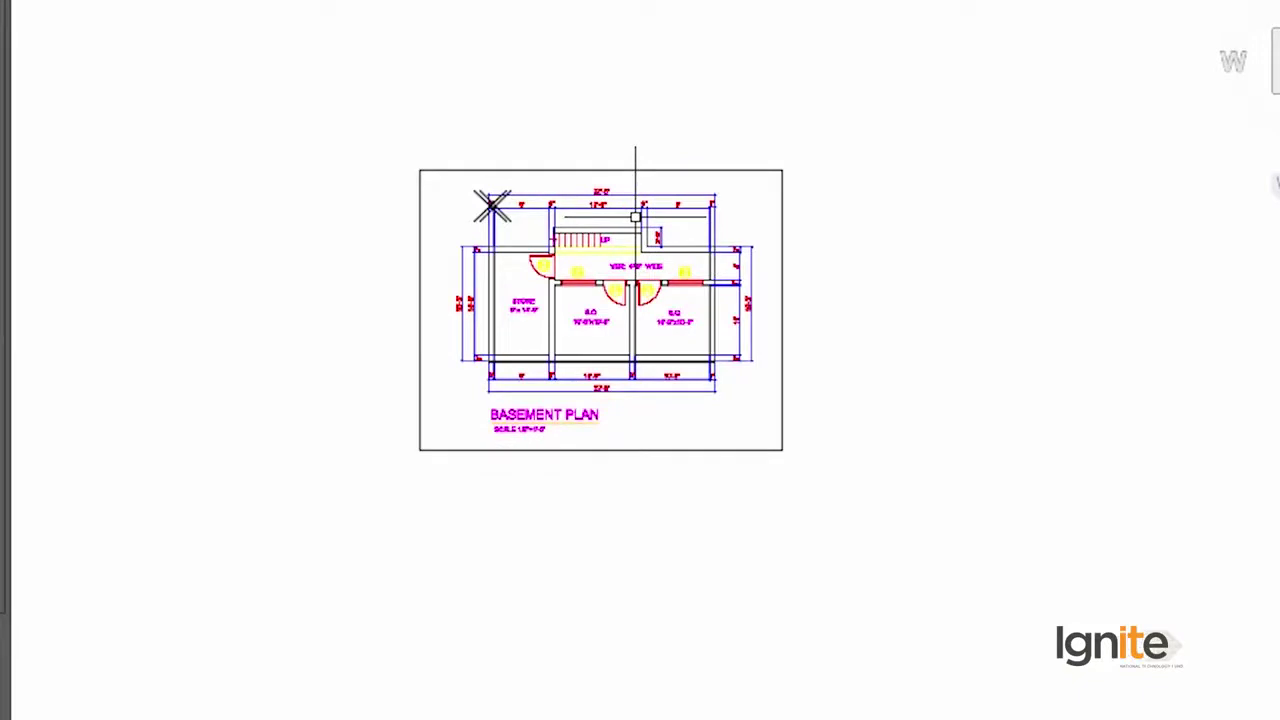
Center the plan and select the border framing the basement plan.
middle_click_drag(635, 216, 692, 241)
double_click(694, 241)
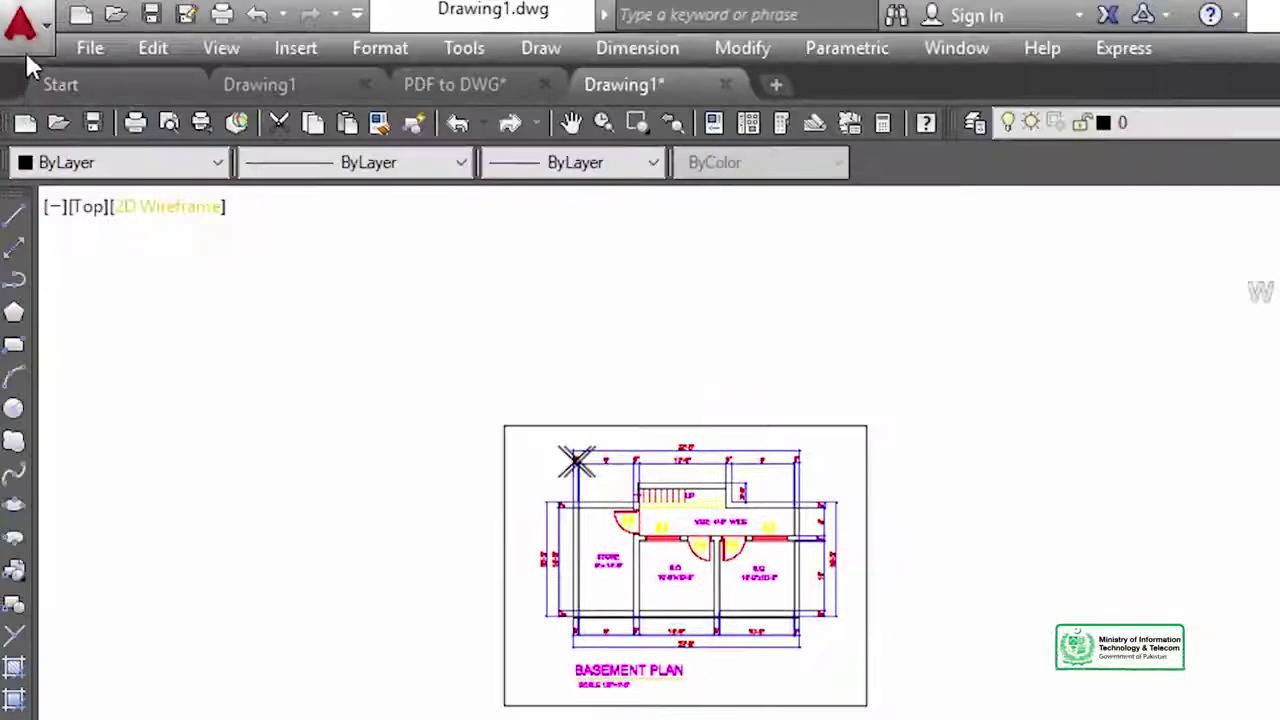
left_click(22, 28)
left_click(28, 34)
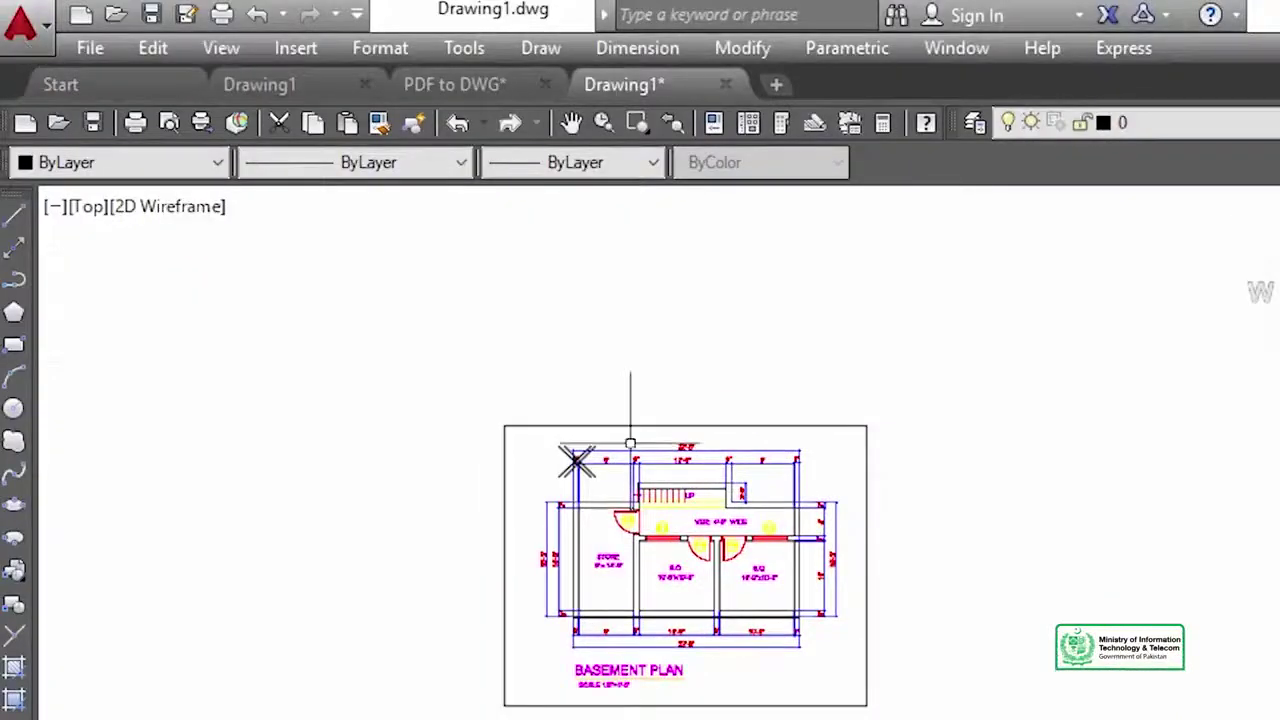